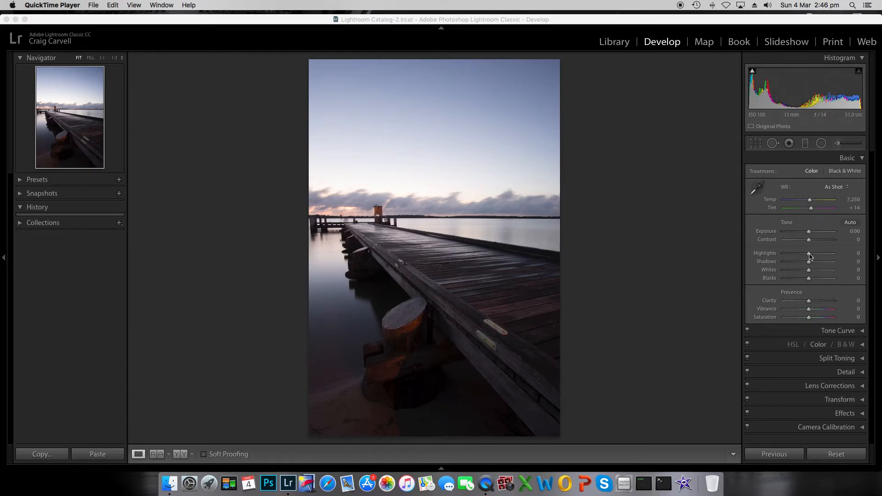
Set the photo's Highlights to -72, Shadows to +54, Whites to +4, Blacks to -1 and Clarity to +19
left_click(810, 253)
mouse_move(806, 253)
left_mouse_down()
mouse_move(766, 260)
mouse_move(791, 261)
left_mouse_up()
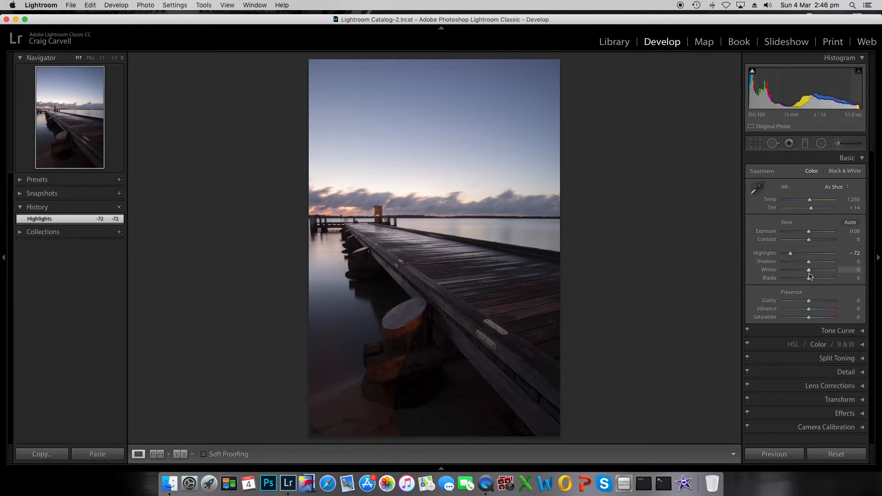
left_click_drag(809, 263, 822, 264)
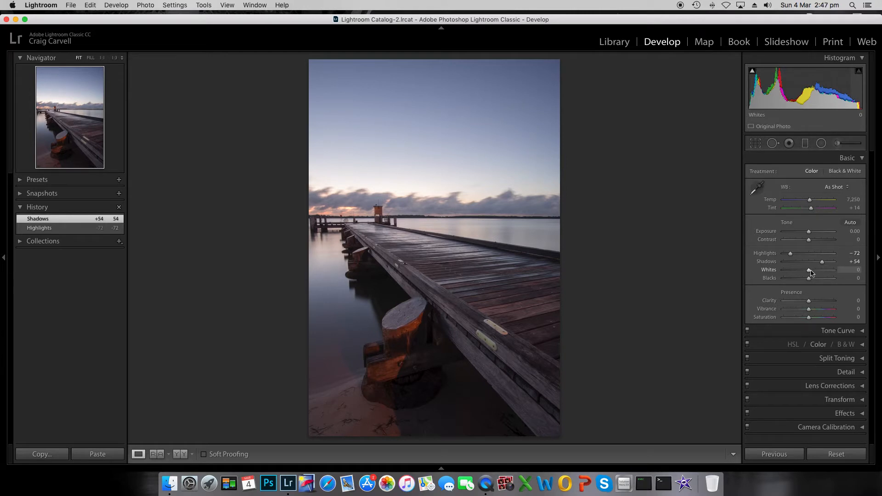
left_click_drag(811, 273, 810, 280)
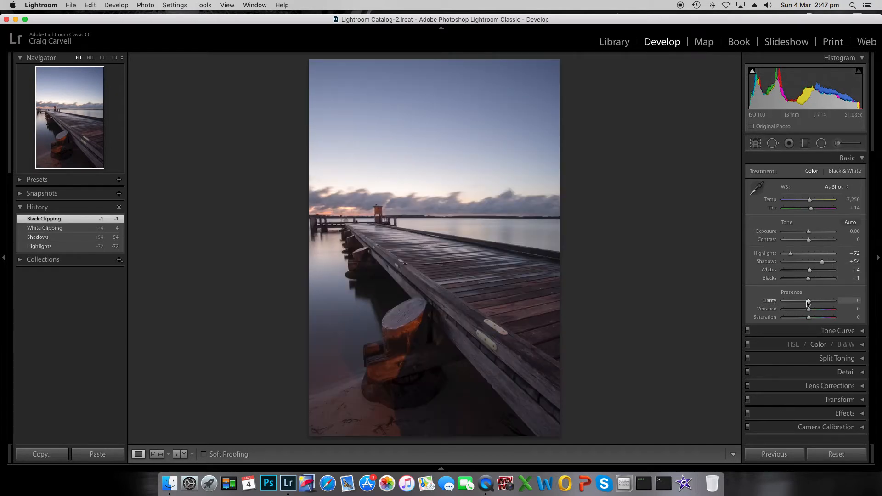
left_click_drag(808, 304, 813, 304)
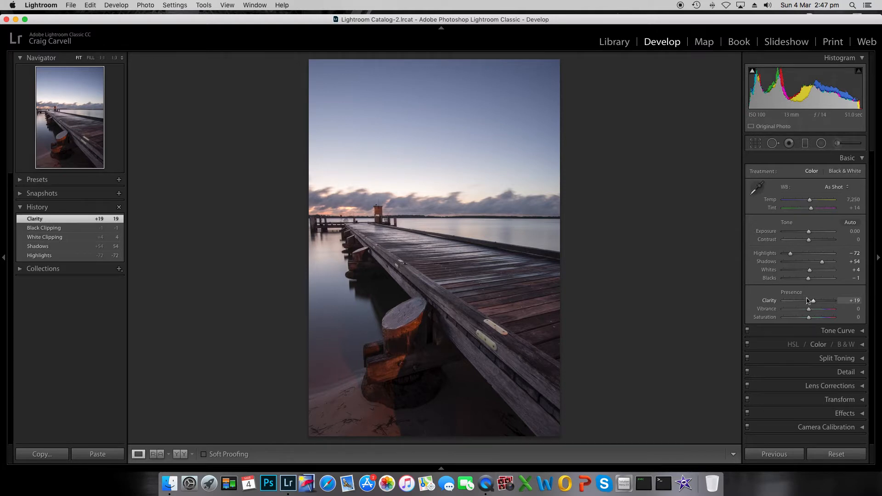
Sharpen the photo with an Amount of 100 and limit it to edges with Masking at 28
left_click(844, 159)
left_click(843, 215)
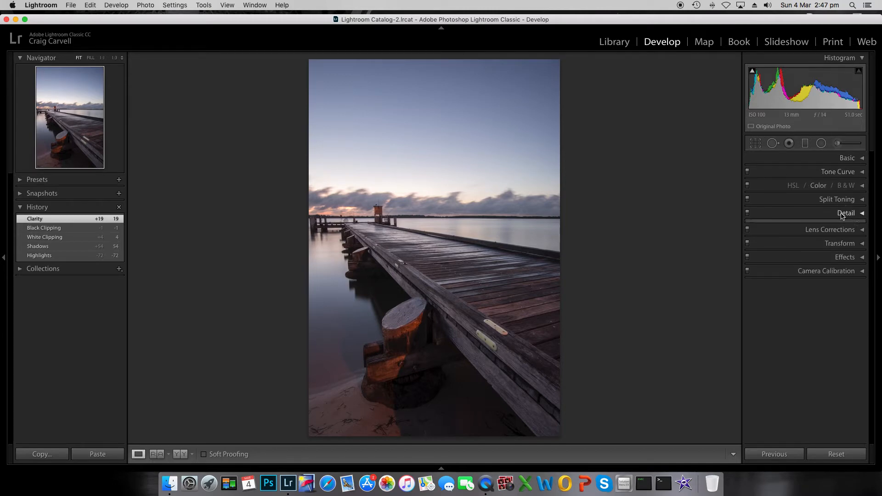
left_click_drag(792, 235, 817, 235)
left_click_drag(784, 259, 796, 261, "alt")
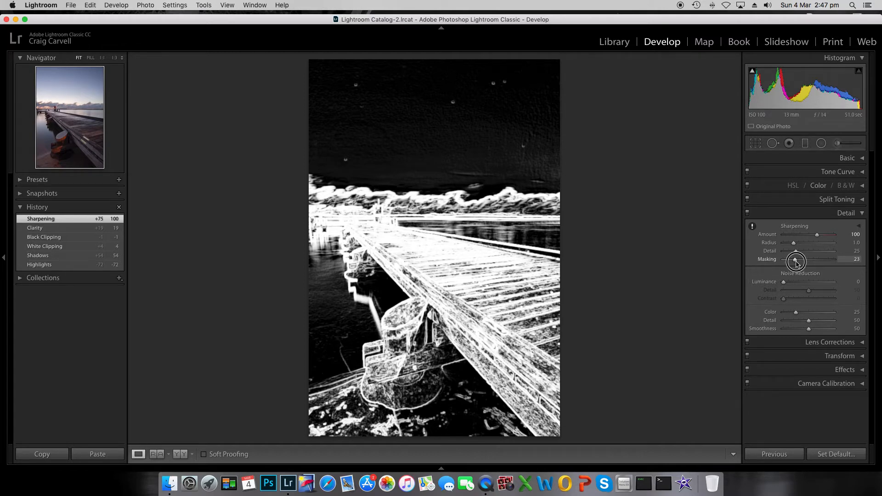
left_click_drag(796, 261, 798, 262, "alt")
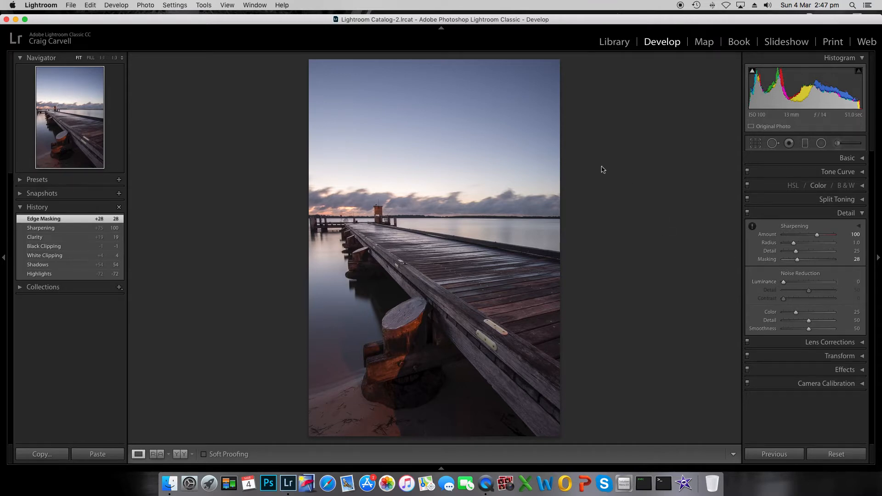
Heal four dust spots in the upper sky with Spot Removal, working at 1:4 magnification
left_click(480, 87)
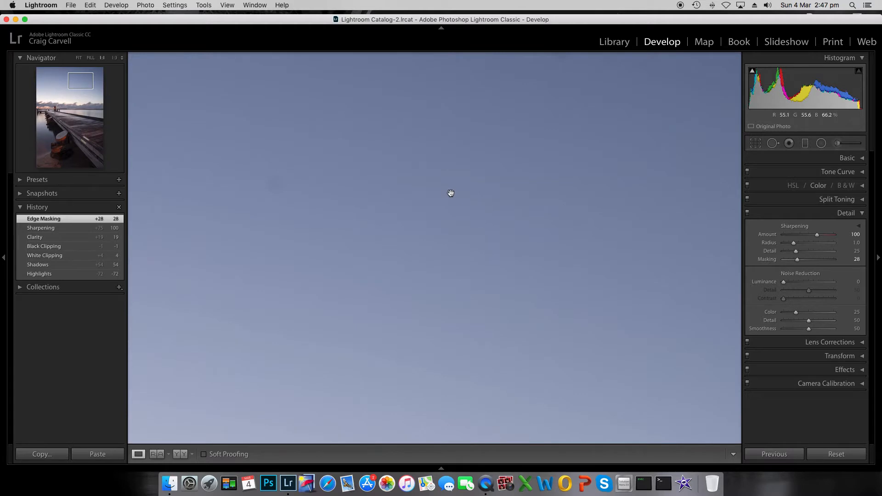
left_click(118, 58)
left_click(127, 72)
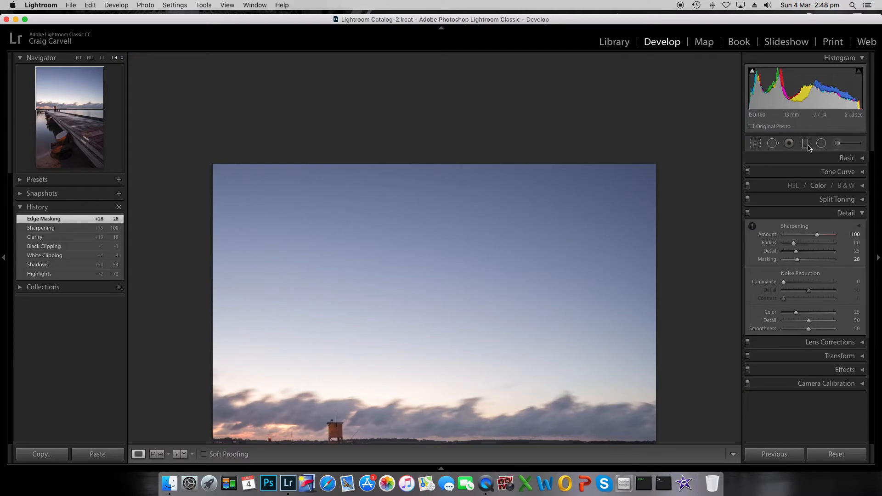
left_click(773, 144)
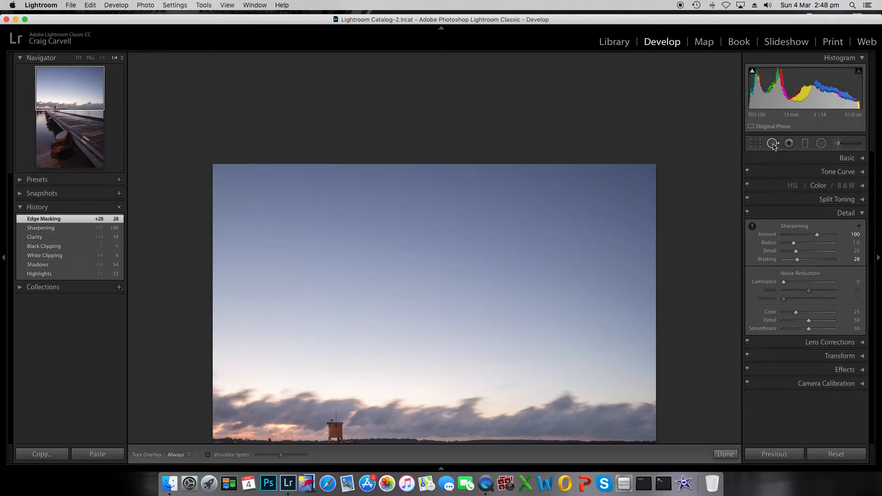
left_click(540, 206)
left_click(466, 239)
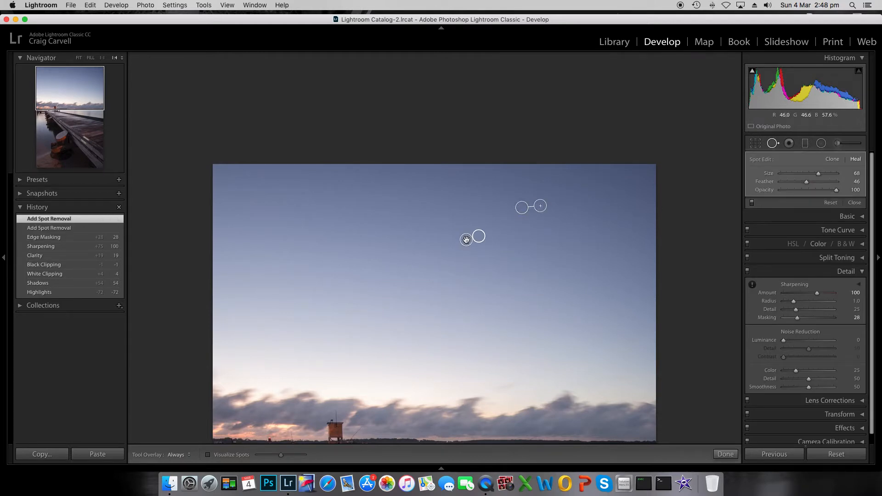
left_click(296, 207)
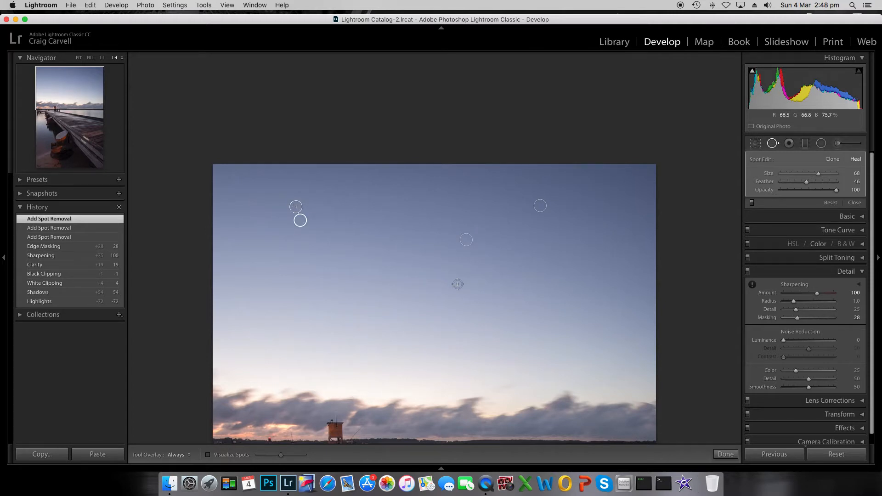
left_click(559, 202)
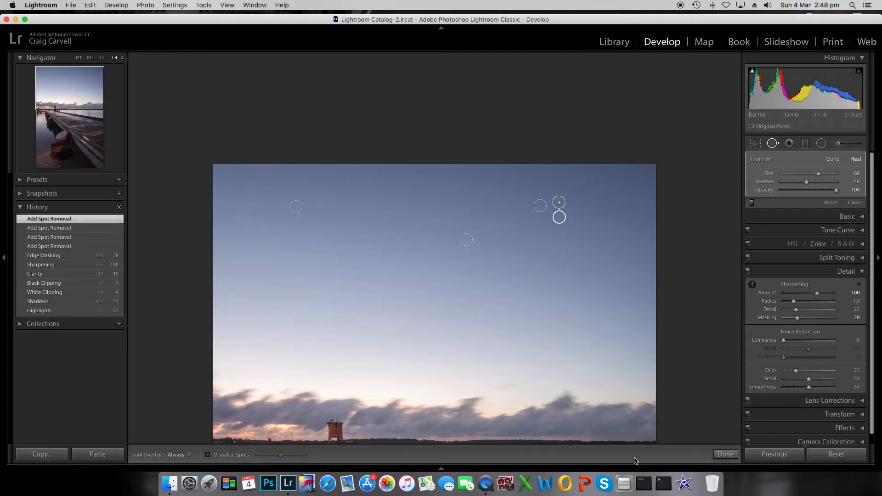
left_click(725, 454)
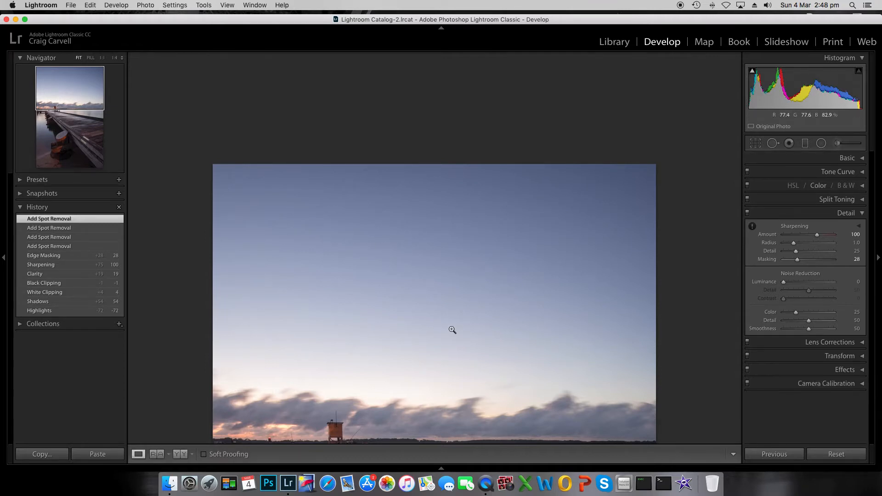
left_click(450, 329)
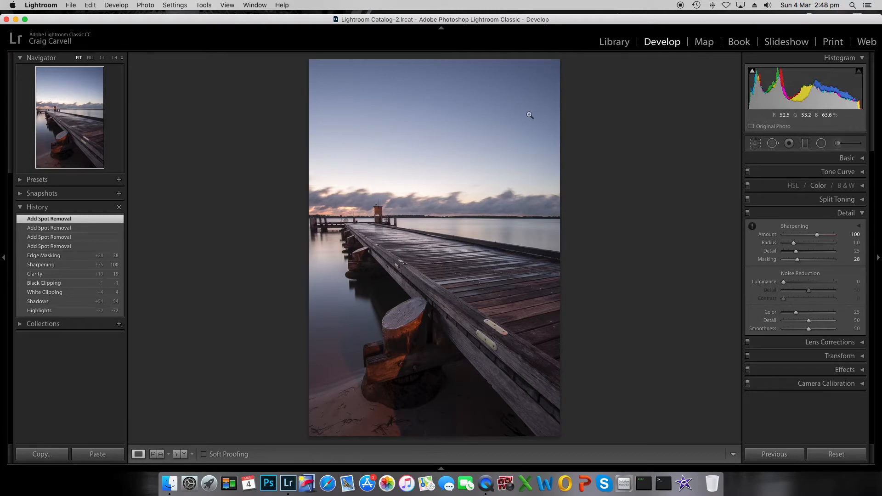
Heal one more dust spot in the sky above the clouds, near the photo's right edge
left_click(516, 160)
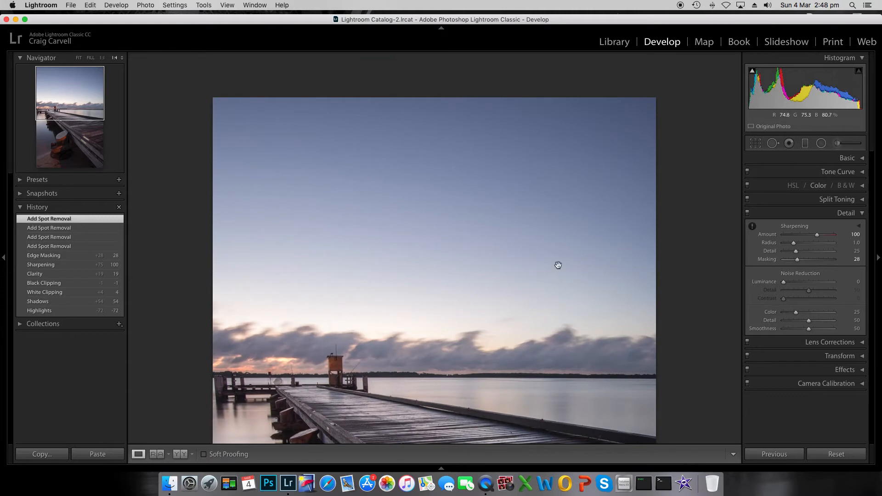
left_click(773, 143)
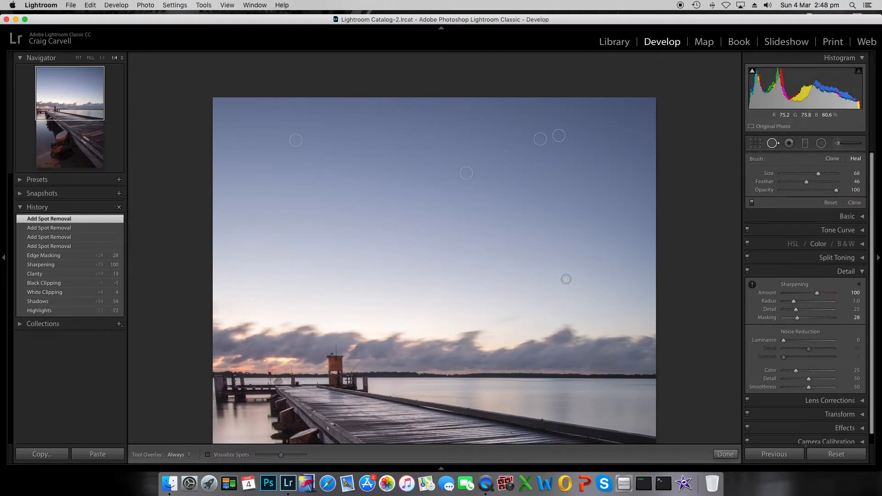
left_click(592, 248)
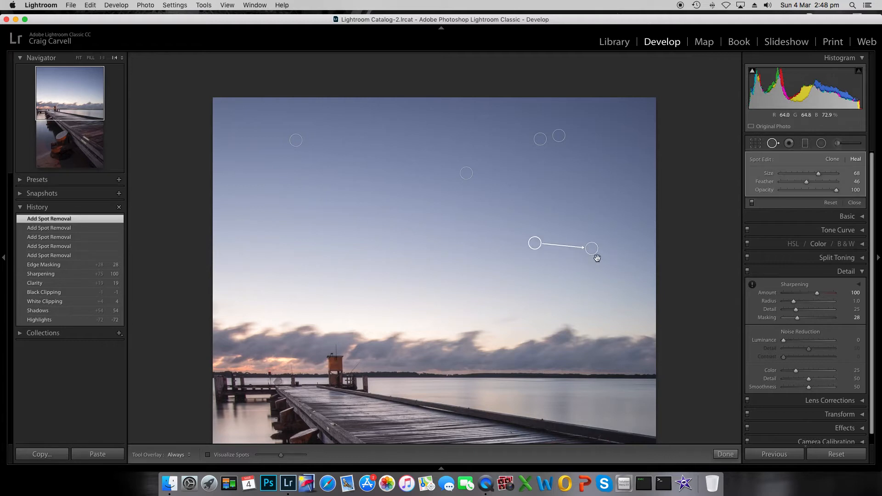
left_click(725, 454)
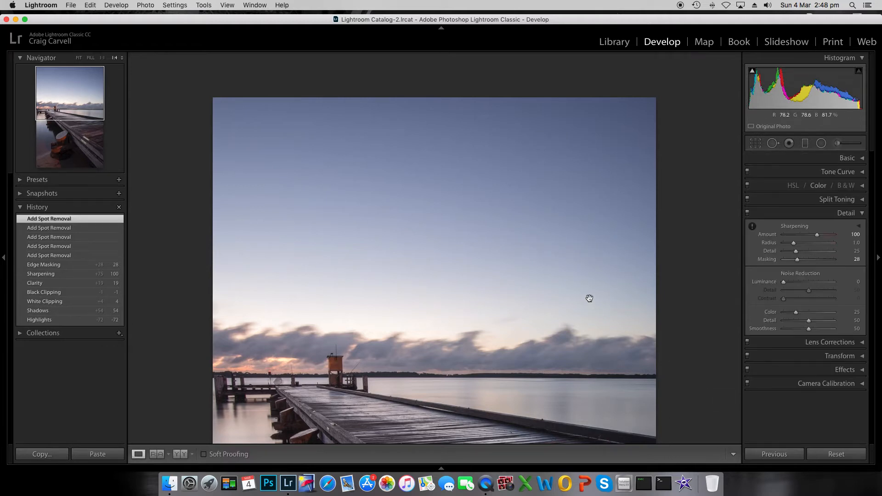
left_click(590, 299)
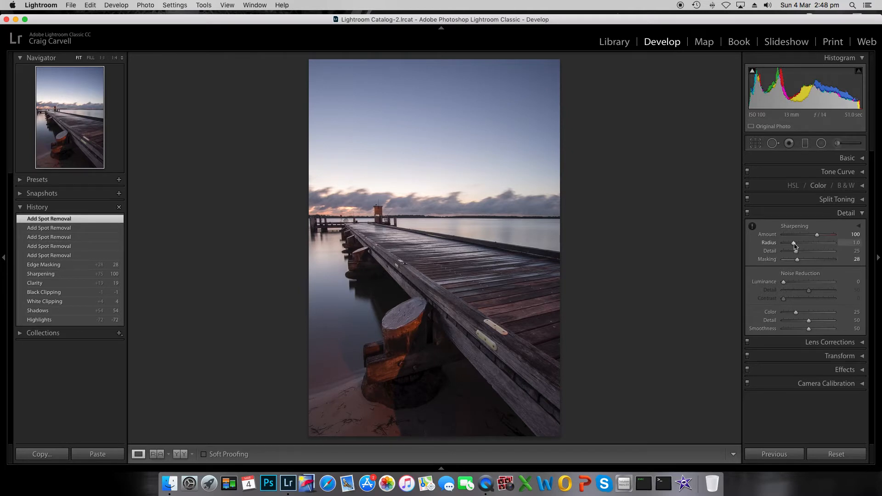
Refine the sharpening with a Radius of 0.8 and a Detail value of 19
left_click_drag(794, 243, 792, 254)
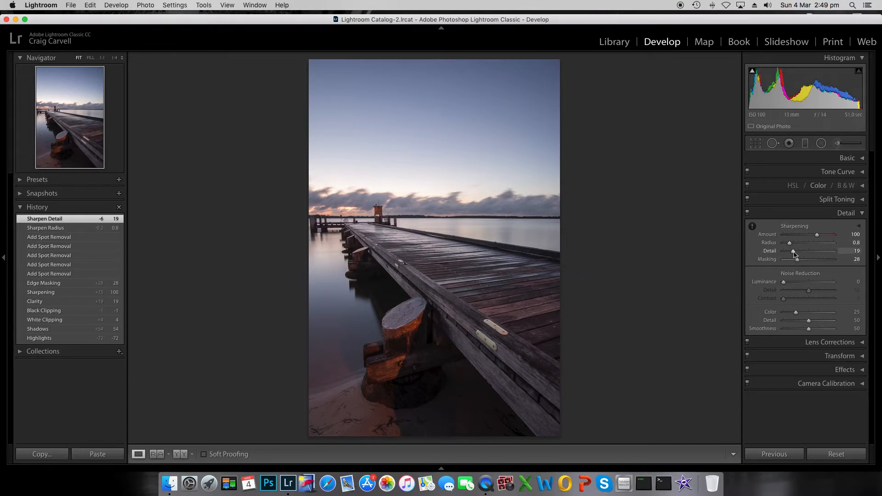
left_click(846, 214)
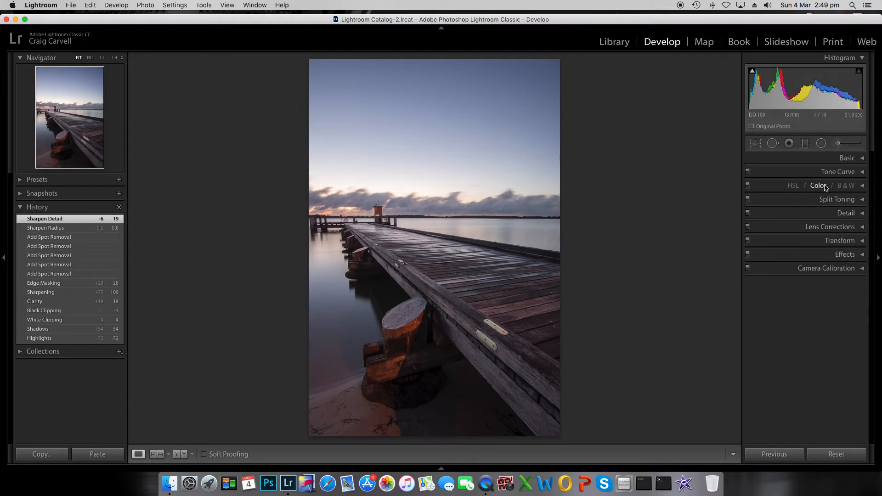
Set the camera calibration saturation to +1 for the red primary, -15 for the green primary and -11 for the blue primary
left_click(818, 270)
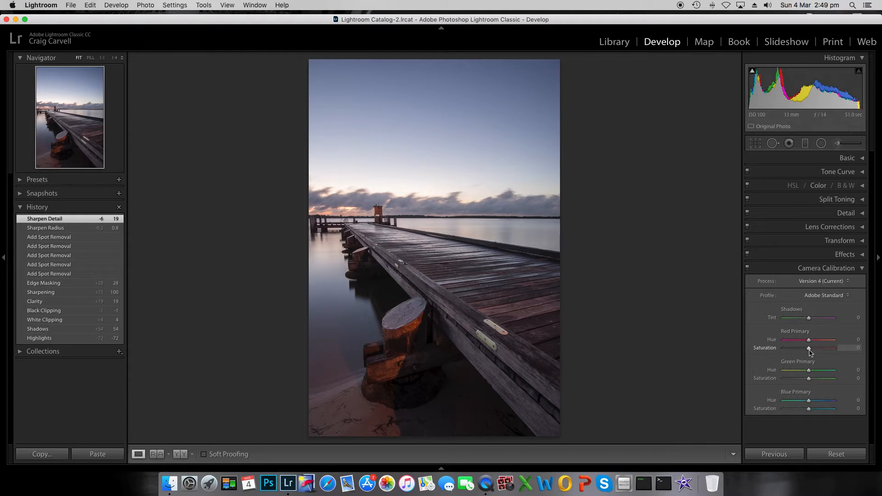
left_click_drag(809, 350, 804, 409)
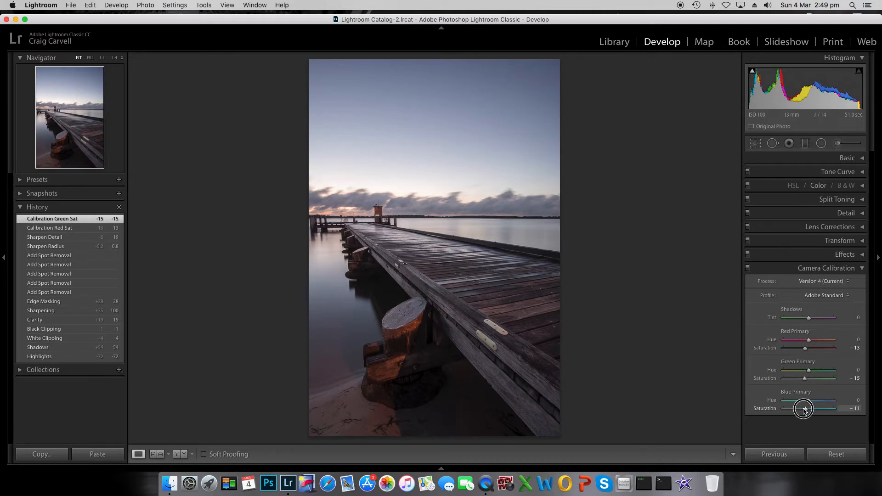
left_click_drag(804, 409, 804, 409)
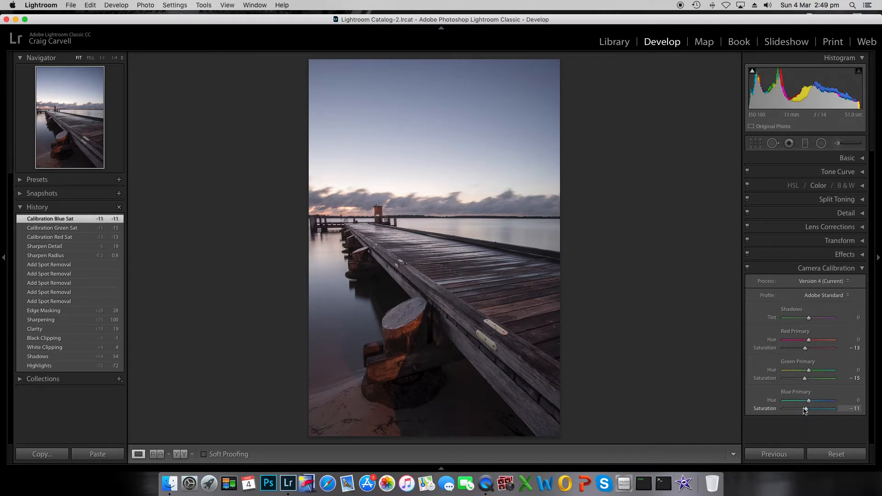
mouse_move(805, 348)
left_mouse_down()
mouse_move(821, 352)
mouse_move(808, 355)
left_mouse_up()
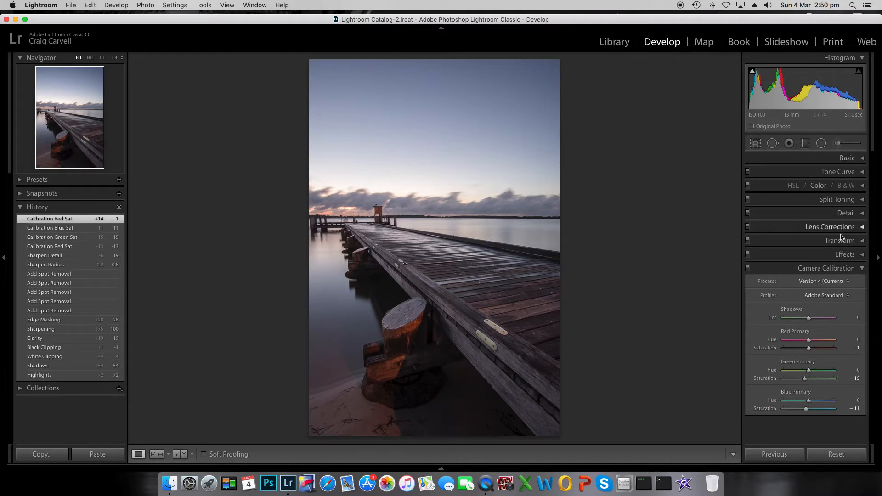
left_click(850, 271)
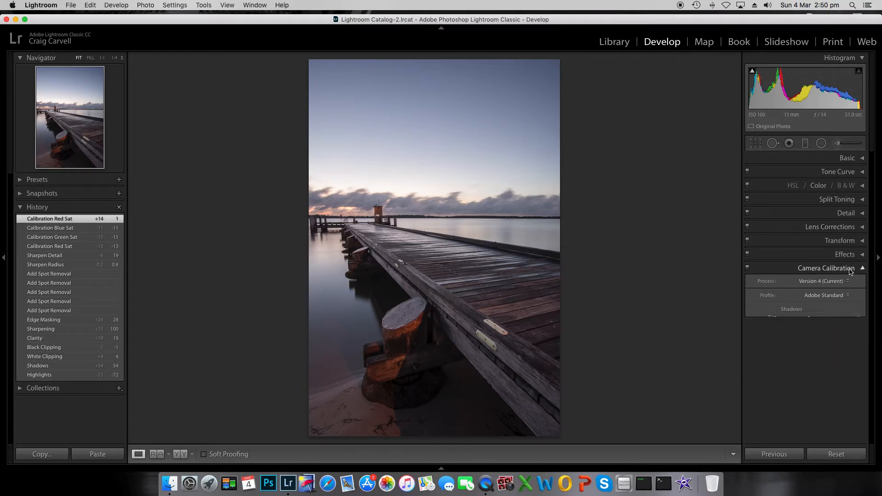
Shift the individual color saturations to -2 for red, +1 for orange and +4 for blue
left_click(818, 187)
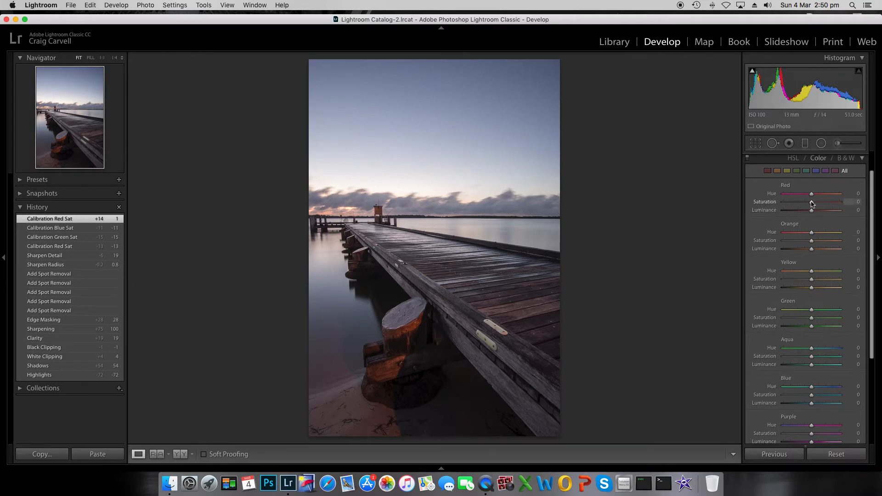
left_click_drag(811, 204, 852, 220)
scroll(788, 199, "down", 1)
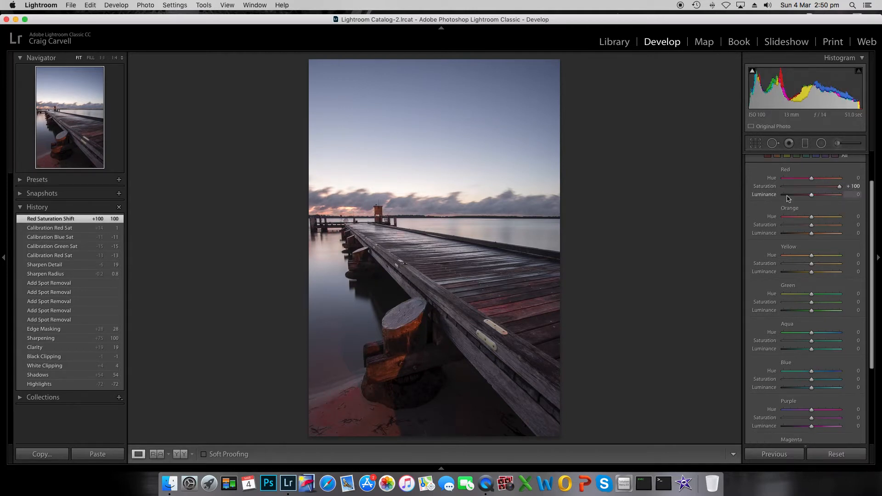
left_click(814, 187)
left_click_drag(814, 188, 812, 192)
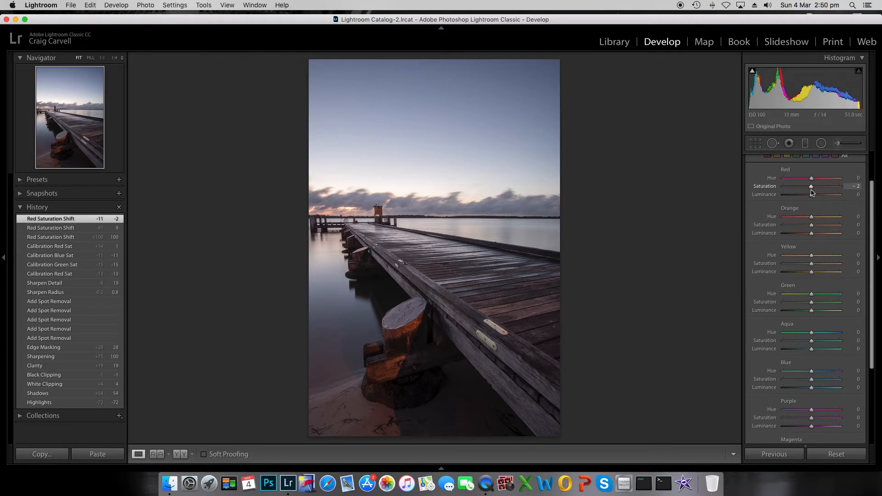
mouse_move(812, 227)
left_mouse_down()
mouse_move(827, 226)
mouse_move(797, 226)
mouse_move(823, 226)
mouse_move(812, 227)
left_mouse_up()
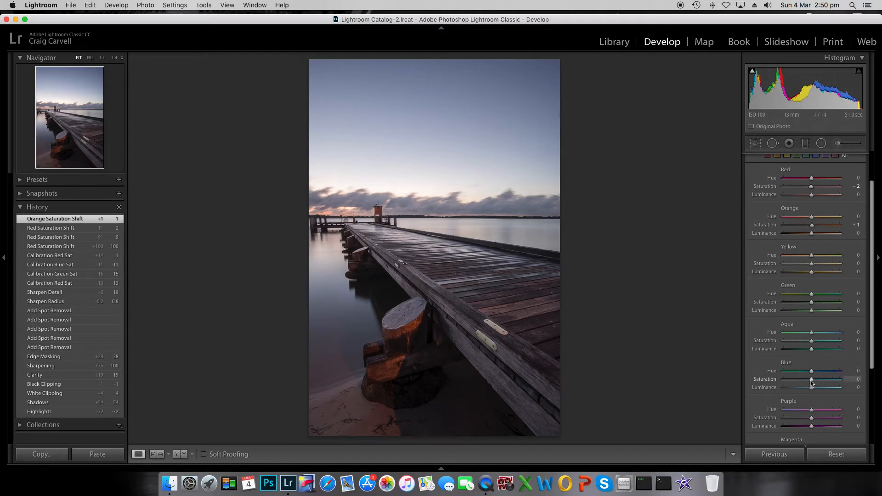
mouse_move(812, 381)
left_mouse_down()
mouse_move(832, 379)
mouse_move(774, 380)
mouse_move(825, 384)
mouse_move(813, 384)
left_mouse_up()
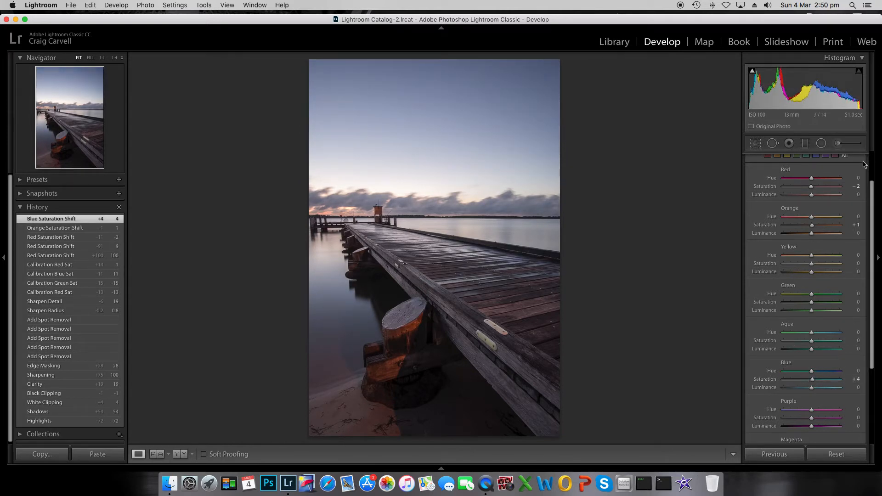
left_click_drag(872, 197, 871, 179)
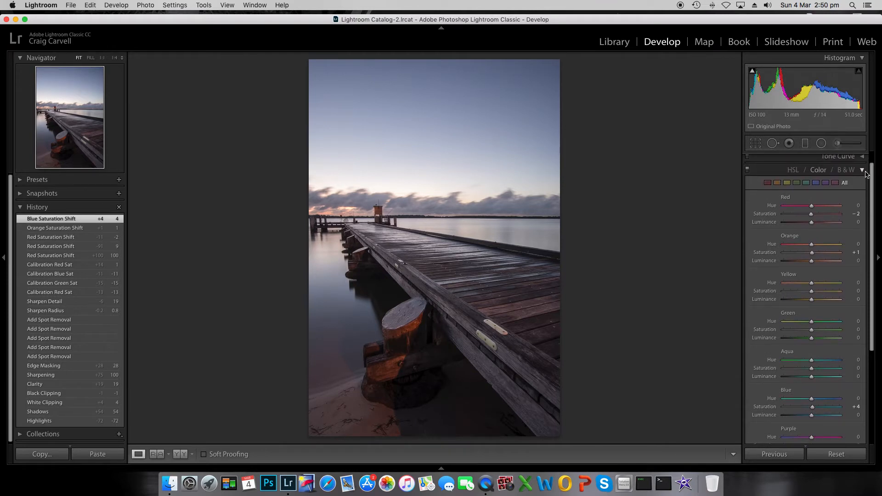
left_click(863, 170)
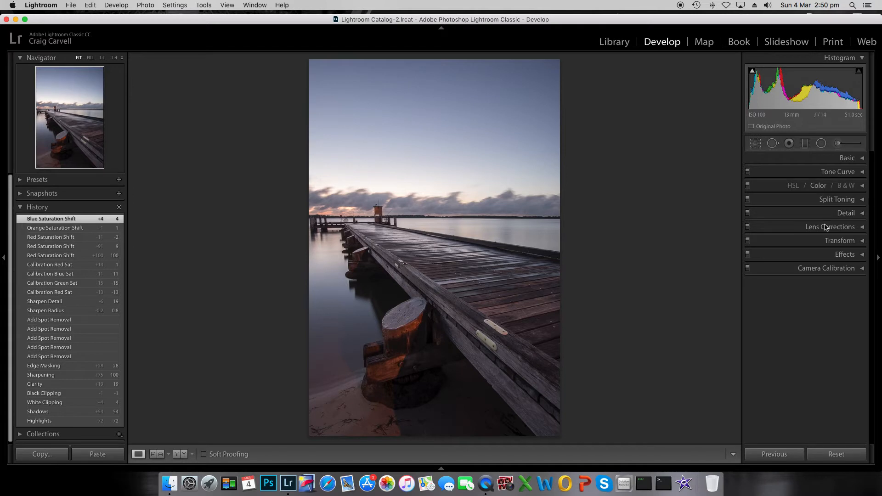
Set the photo's Contrast to +3 in the basic tone adjustments
left_click(840, 158)
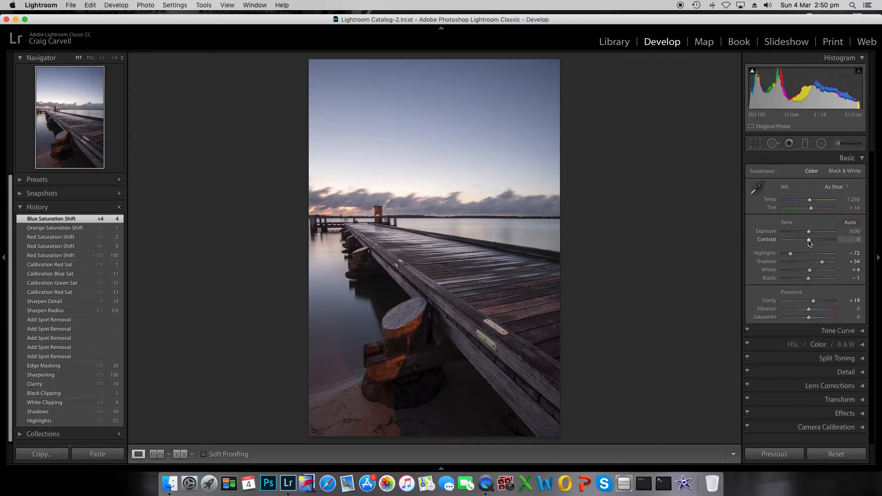
left_click_drag(809, 241, 810, 245)
left_click(844, 159)
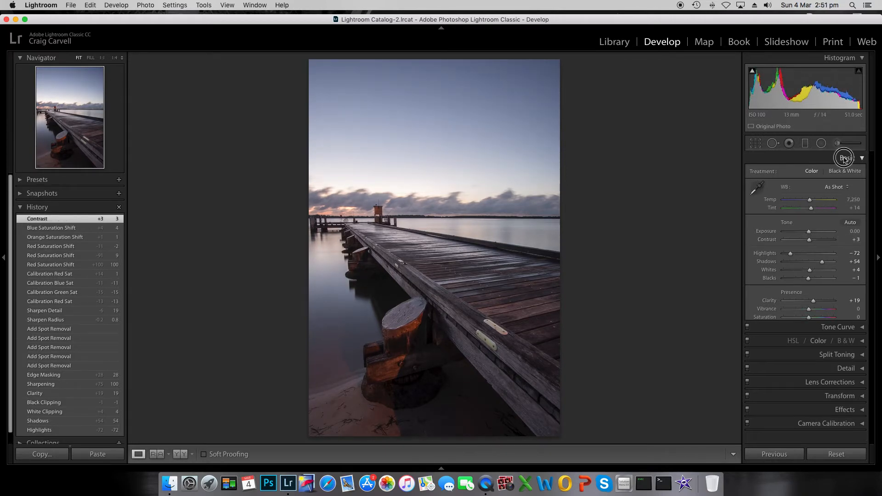
Shape the RGB point curve into a gentle S with darker shadows and brighter highlights, and compare the photo with the curve off and on
left_click(838, 171)
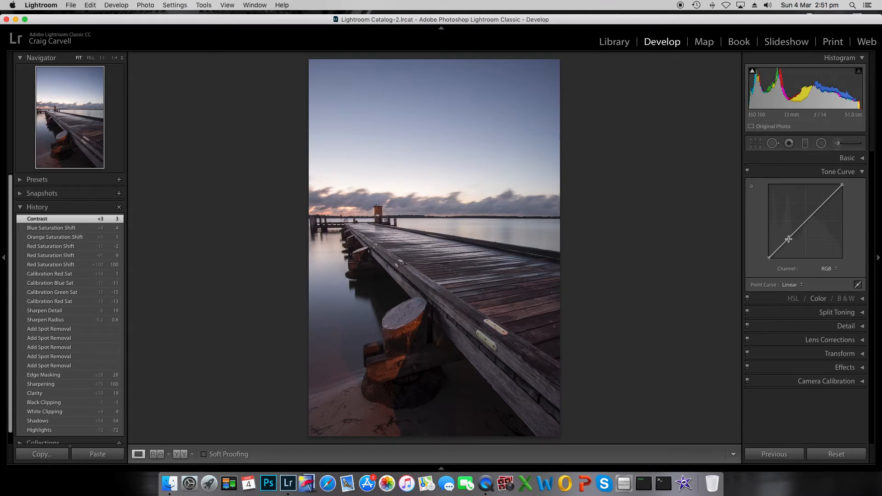
left_click_drag(787, 240, 788, 243)
left_click_drag(821, 208, 822, 203)
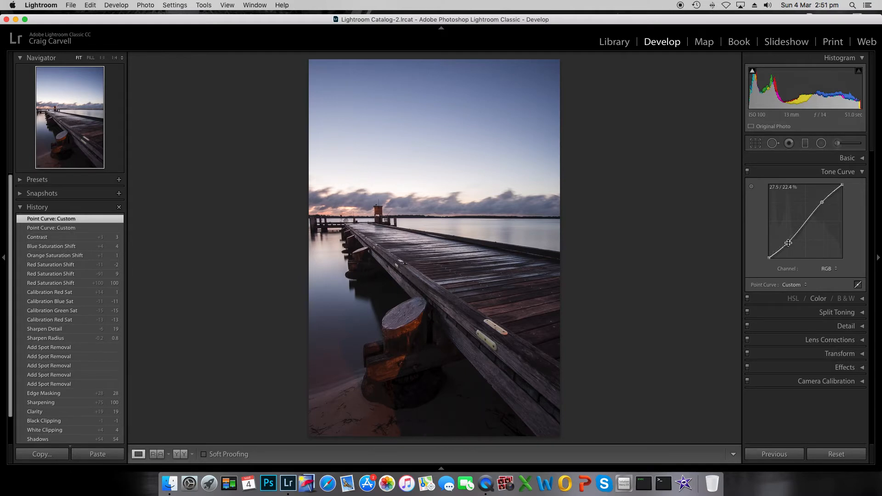
left_click_drag(788, 243, 787, 244)
left_click_drag(821, 201, 822, 202)
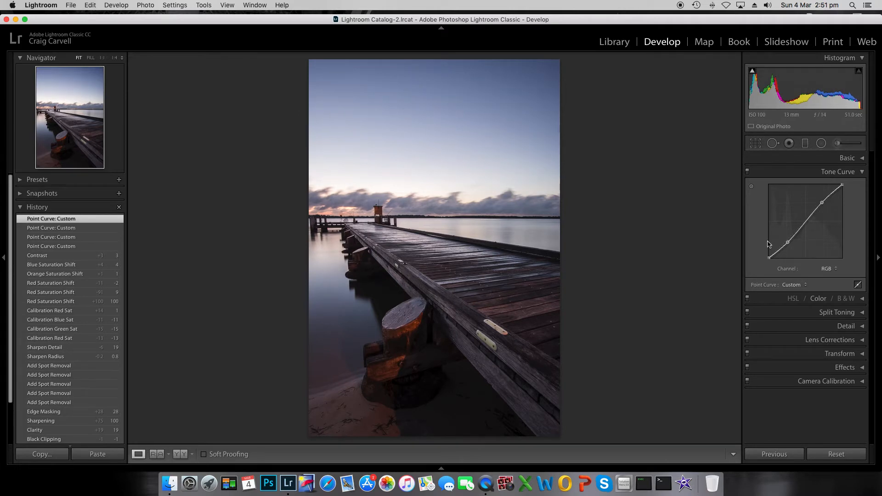
left_click(747, 172)
left_click(747, 172)
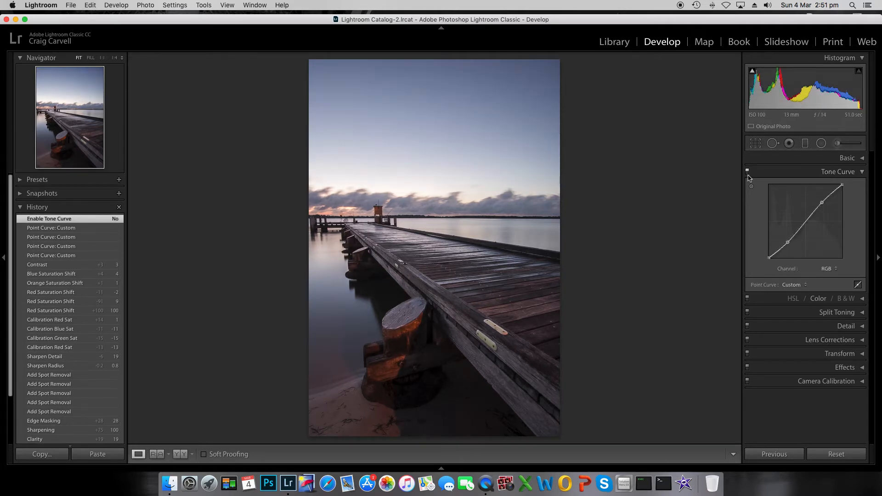
left_click(835, 174)
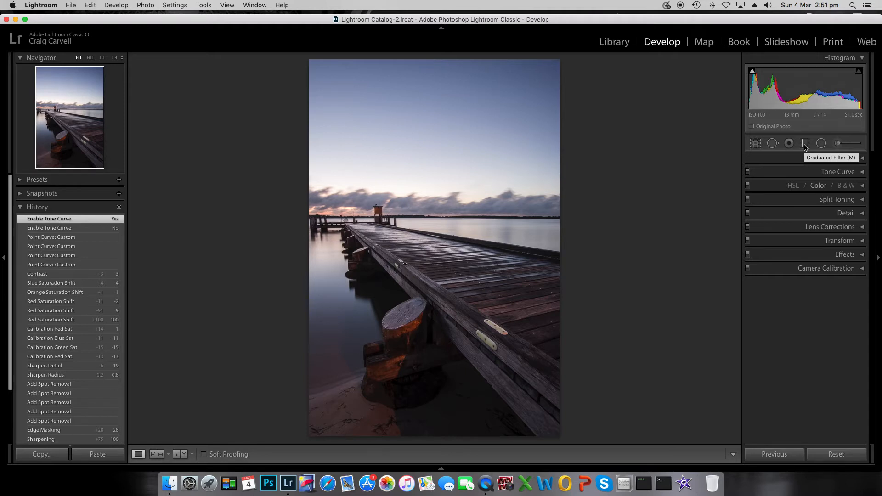
Change the crop aspect ratio to 5.5 x 7
left_click(757, 147)
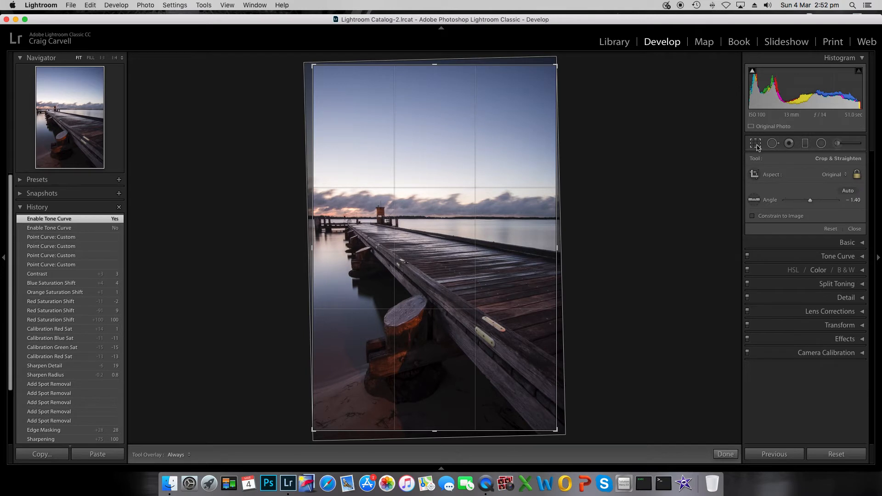
left_click(836, 176)
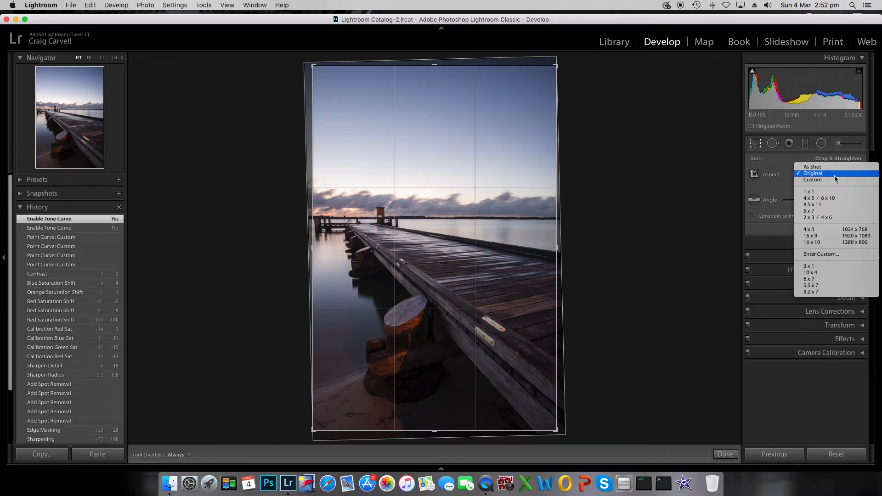
left_click(816, 286)
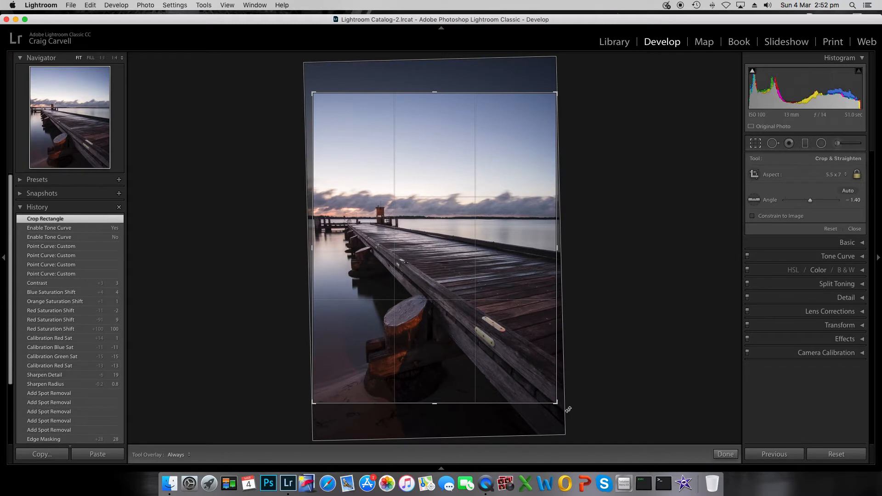
Rotate the crop to an angle of -1.47, reposition the photo higher within the frame, and apply the crop
left_click_drag(560, 405, 560, 406)
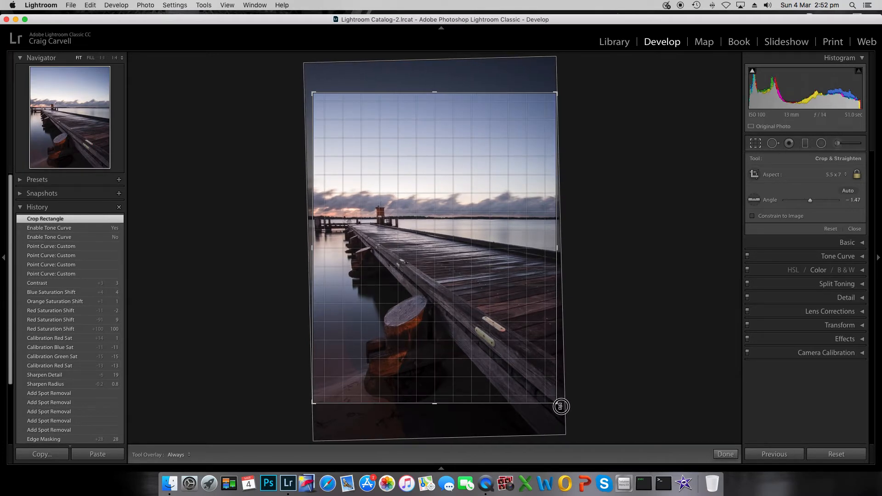
left_click_drag(560, 407, 560, 406)
left_click_drag(494, 366, 495, 347)
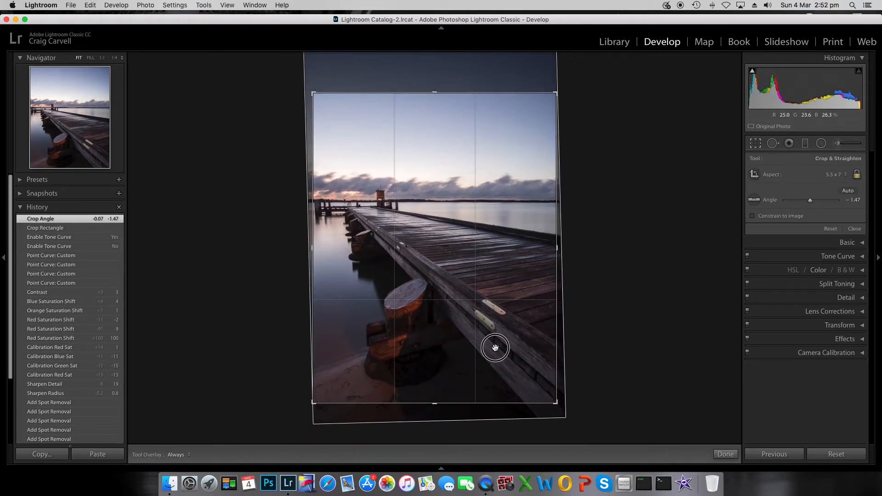
left_click_drag(495, 347, 492, 344)
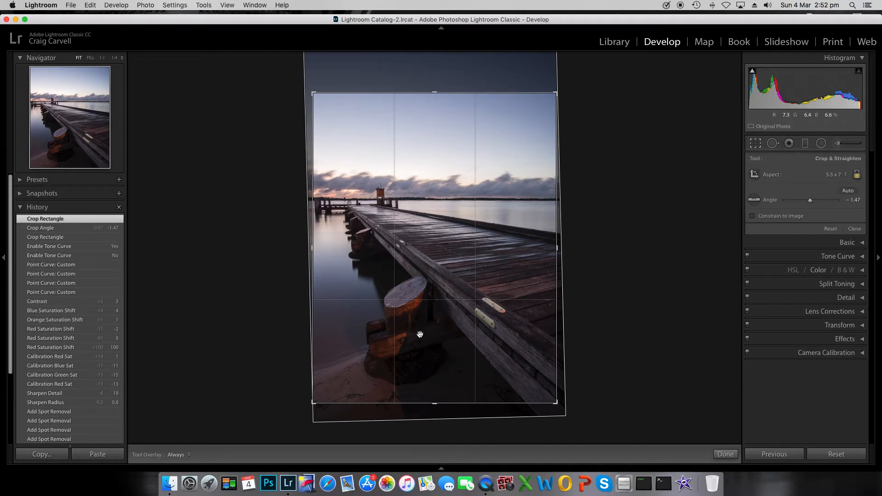
left_click(725, 453)
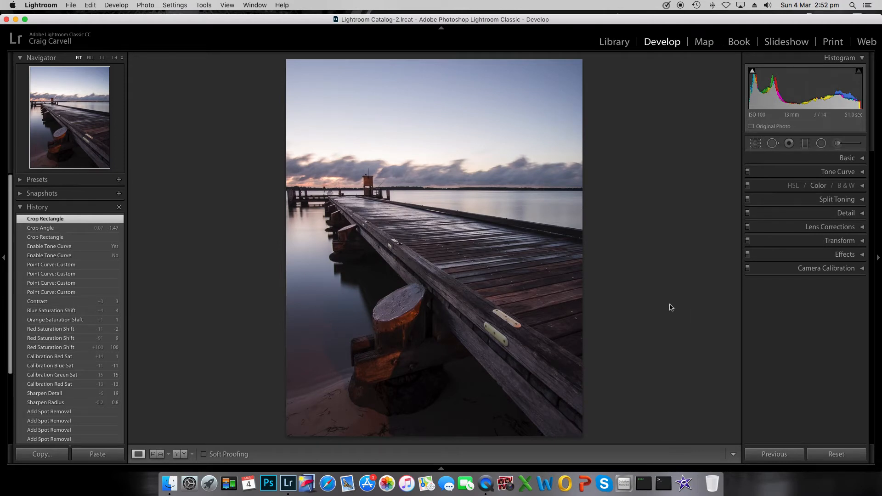
Compare the edited photo with its before version
key("backslash")
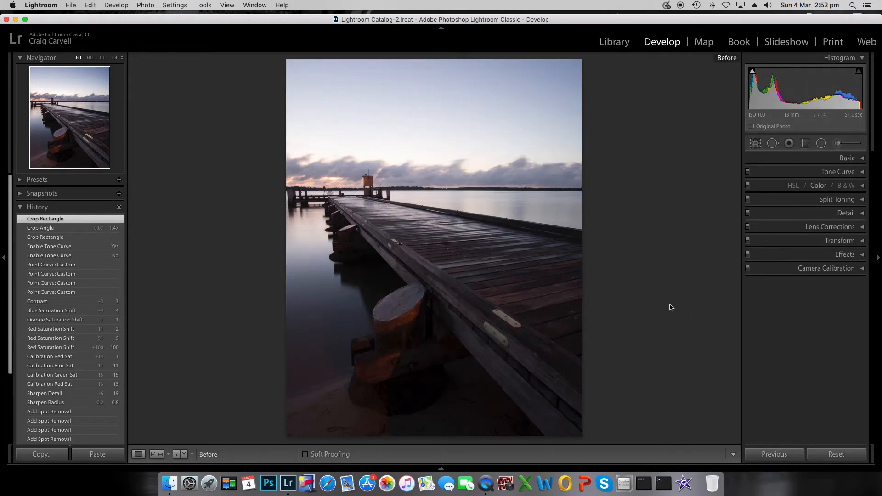
key("backslash")
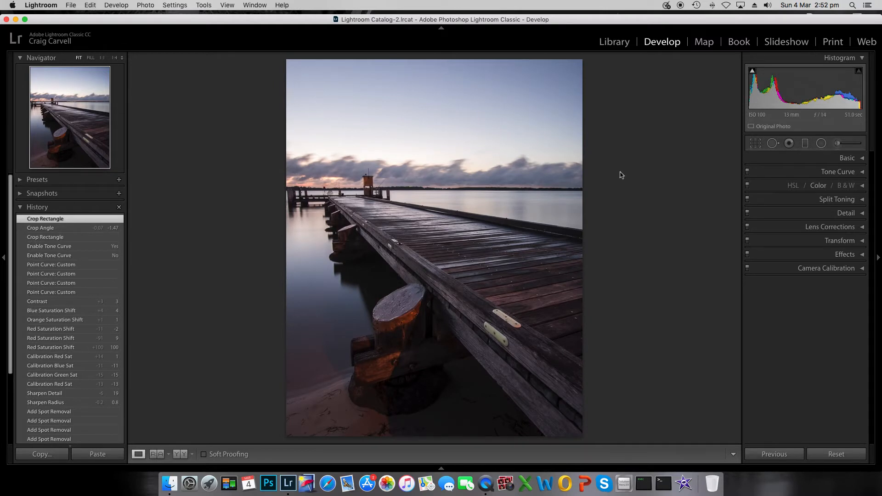
key("backslash")
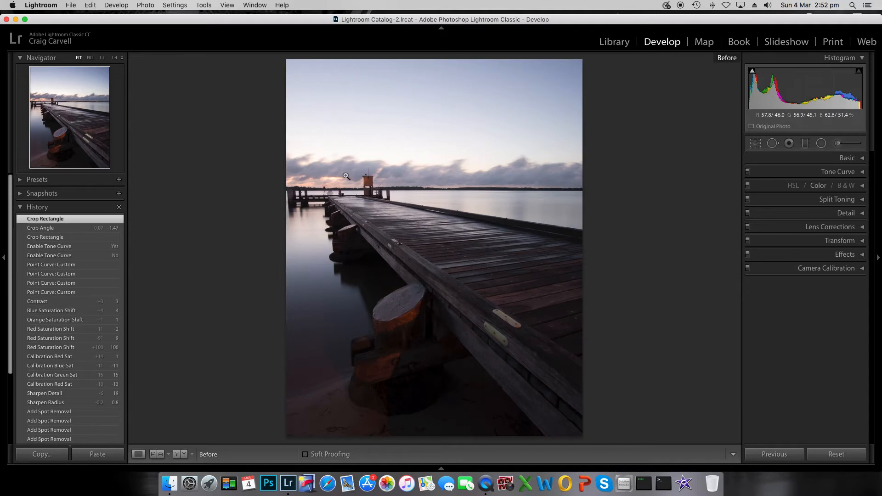
key("backslash")
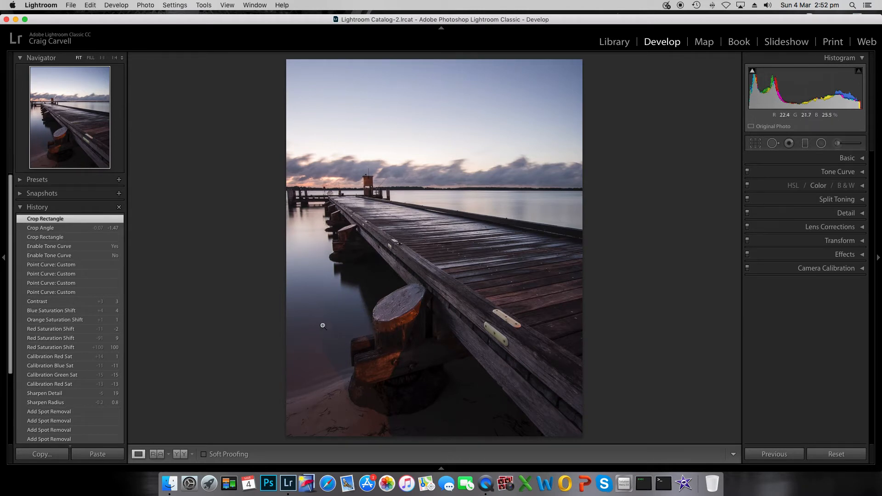
Add a diagonal graduated filter over the water beside the jetty, angle it along the jetty edge, and set its Temp to 78
left_click(804, 144)
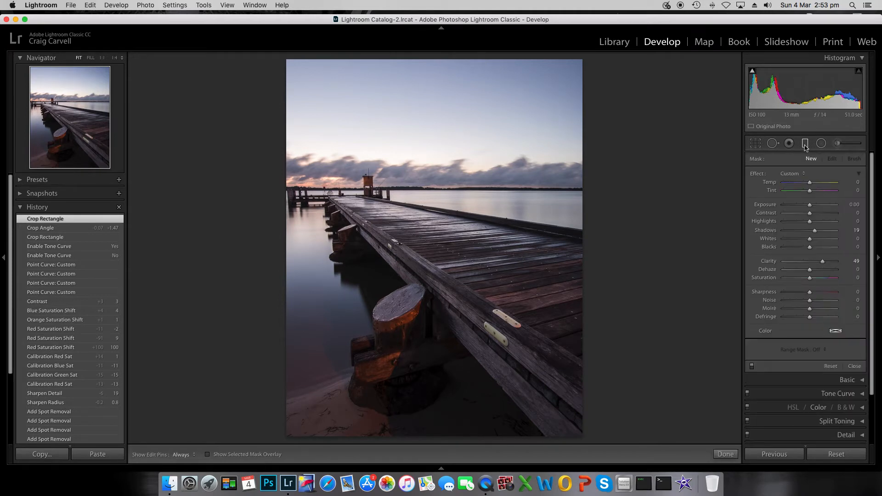
left_click_drag(808, 182, 815, 182)
left_click(799, 173)
left_click(798, 186)
left_click_drag(826, 186, 824, 186)
left_click_drag(368, 269, 412, 226)
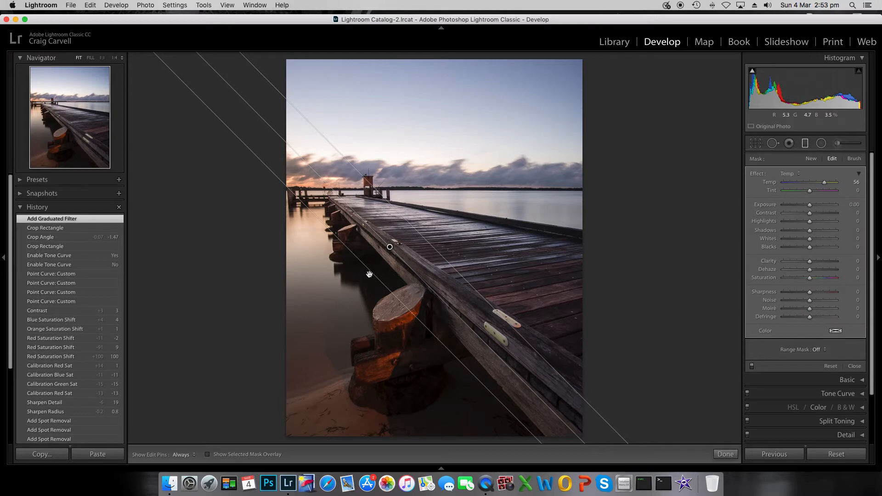
left_click_drag(495, 355, 488, 360)
left_click_drag(824, 183, 829, 184)
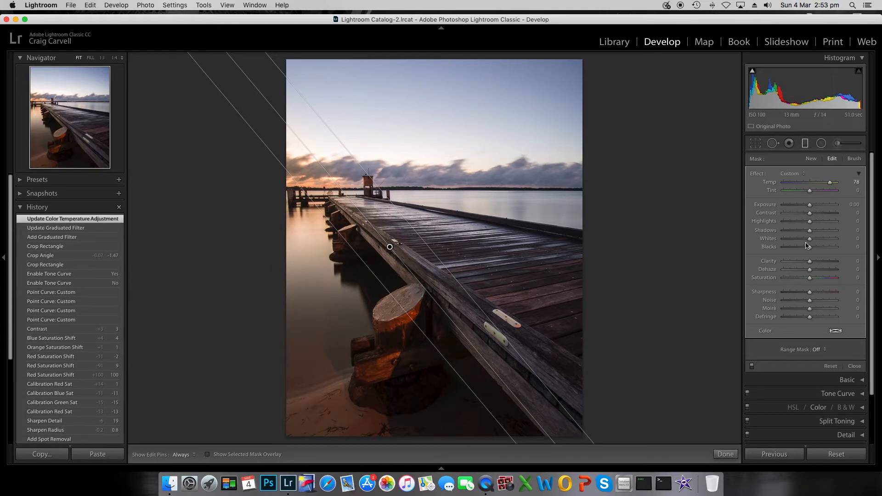
Tint the graduated filter with hue 36 and saturation 26%, and shift and rotate it slightly toward the jetty
left_click(835, 331)
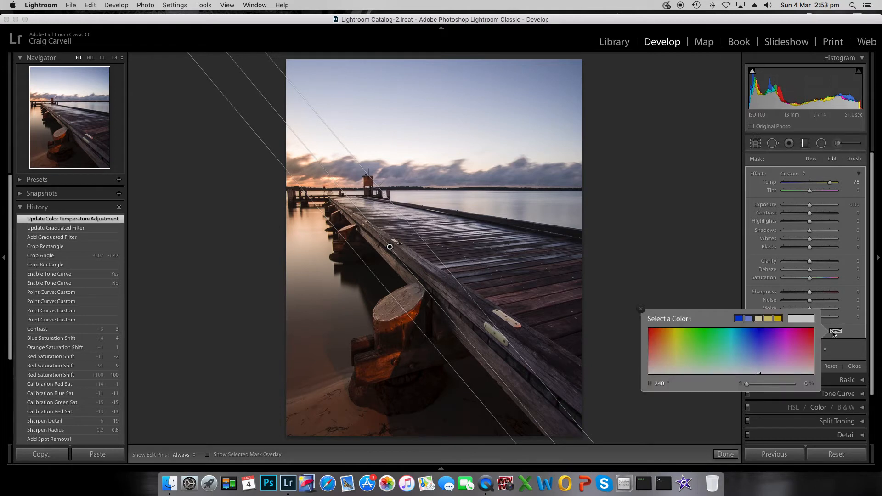
left_click(660, 362)
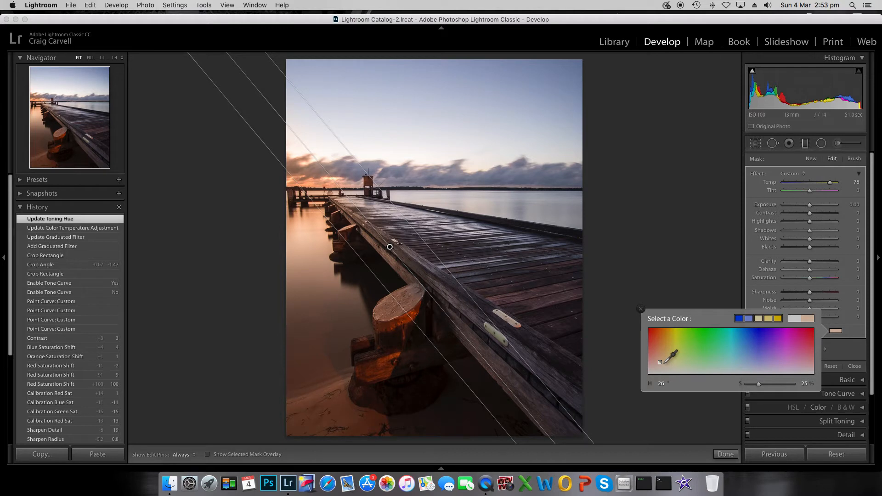
mouse_move(664, 362)
left_mouse_down()
mouse_move(672, 358)
mouse_move(665, 361)
left_mouse_up()
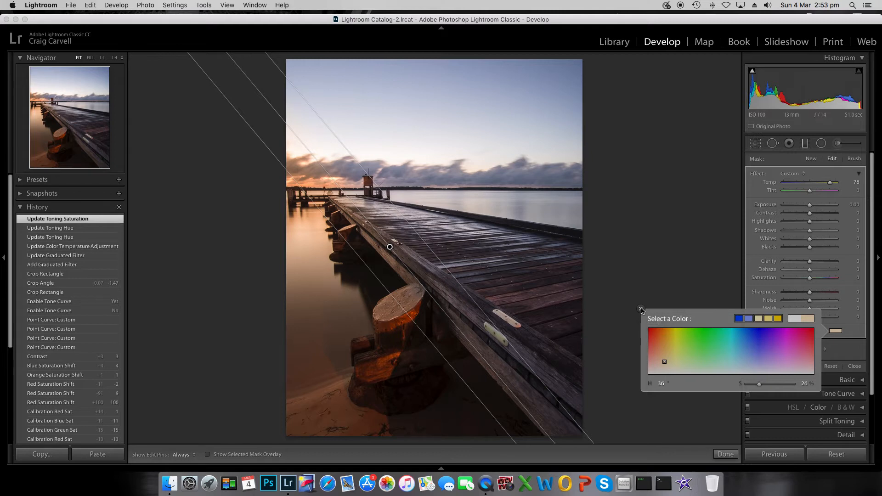
left_click(641, 309)
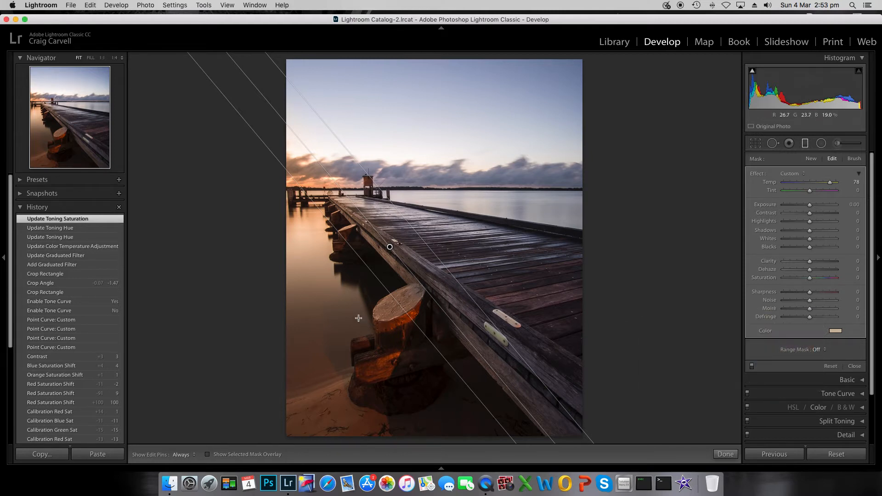
left_click_drag(390, 248, 395, 245)
left_click_drag(477, 339, 483, 337)
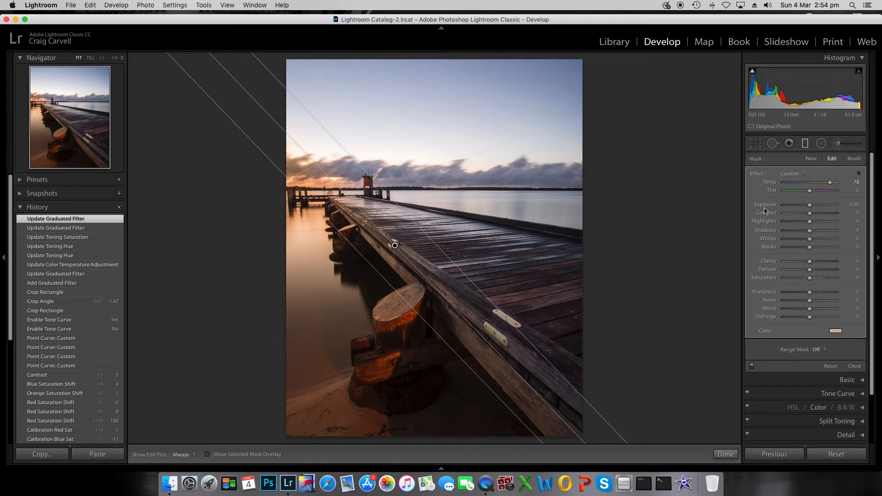
Erase the graduated filter from the wooden post and foreground sand with a size 11 brush at feather 58 and flow 100
left_click(853, 159)
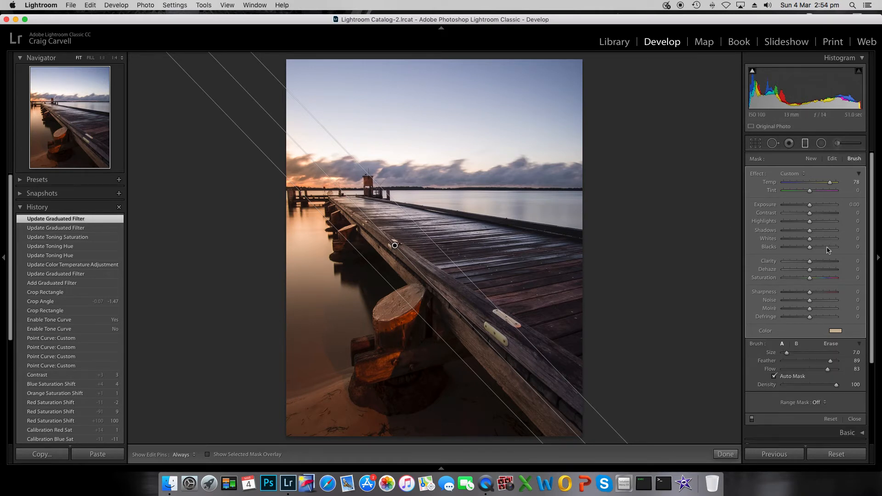
scroll(414, 326, "up", 4)
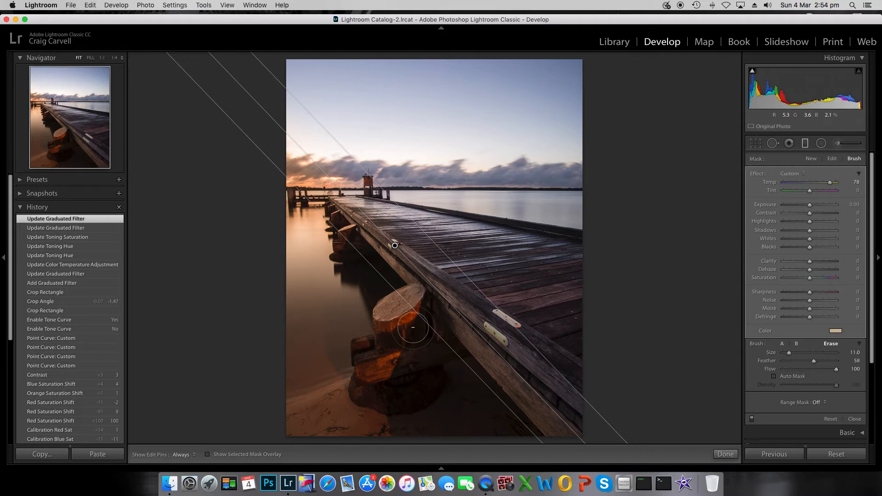
key("h")
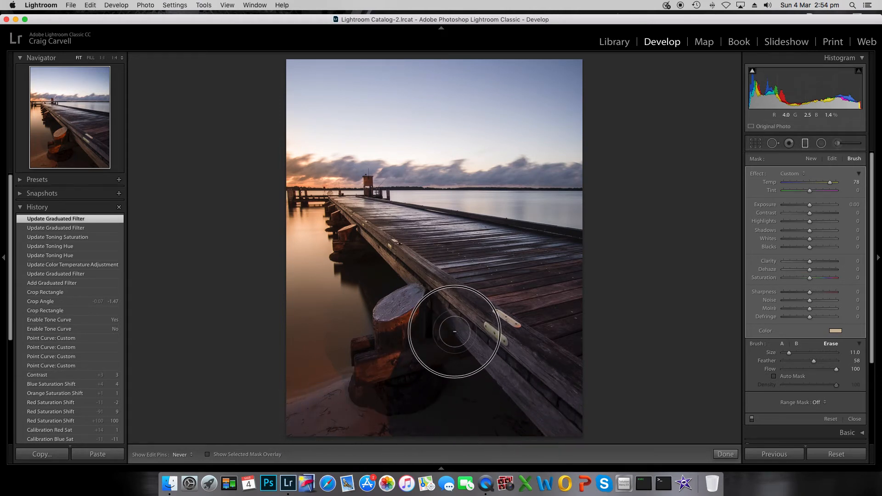
mouse_move(455, 331)
left_mouse_down()
mouse_move(456, 356)
mouse_move(409, 375)
mouse_move(337, 429)
mouse_move(263, 428)
left_mouse_up()
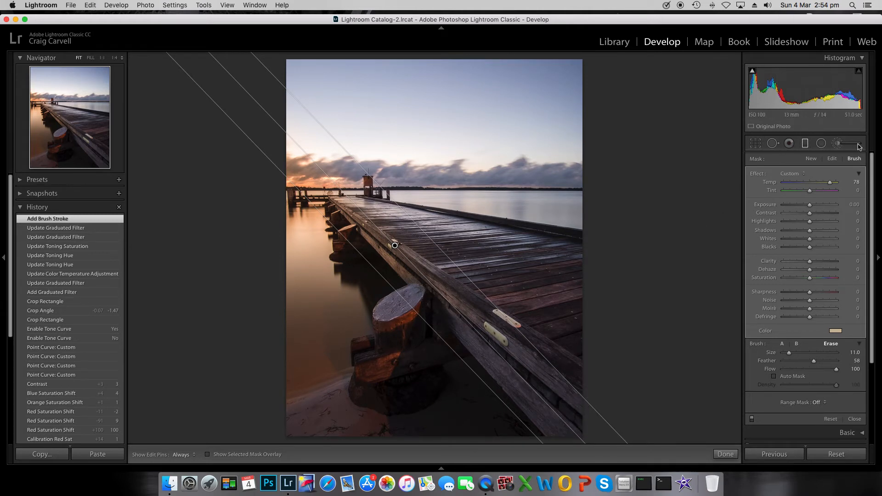
Brush the filter onto the jetty's side beams at size 18 with Auto Mask, and erase it from the deck planks at size 21
left_click(851, 159)
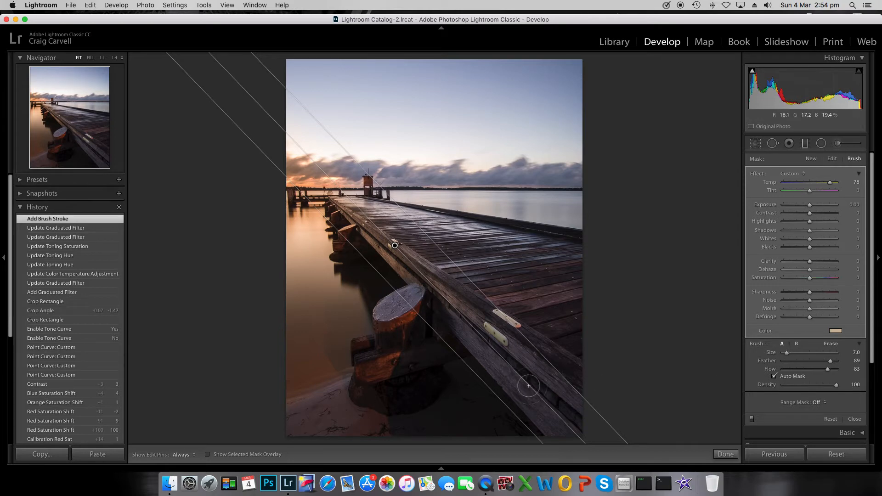
mouse_move(553, 391)
left_mouse_down()
mouse_move(453, 284)
mouse_move(556, 409)
mouse_move(569, 404)
mouse_move(480, 336)
mouse_move(453, 294)
mouse_move(471, 309)
mouse_move(474, 299)
mouse_move(594, 402)
left_mouse_up()
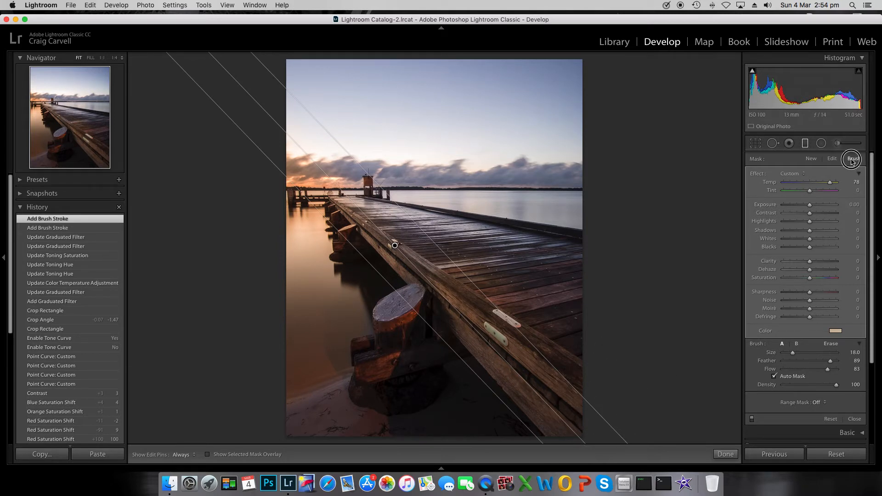
left_click(834, 345)
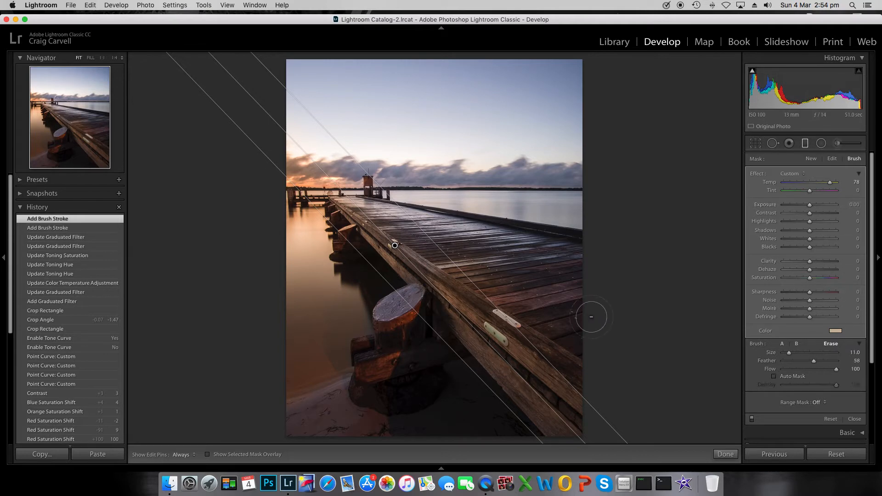
key("h")
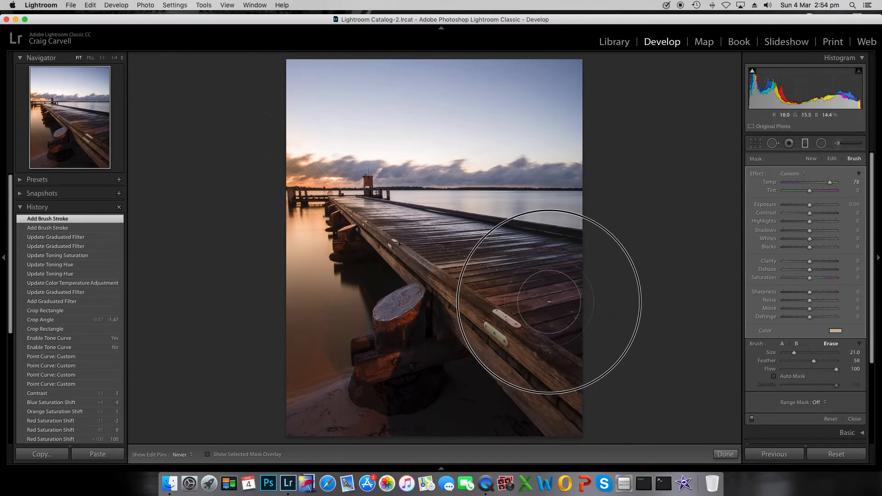
mouse_move(489, 261)
left_mouse_down()
mouse_move(600, 333)
mouse_move(645, 334)
left_mouse_up()
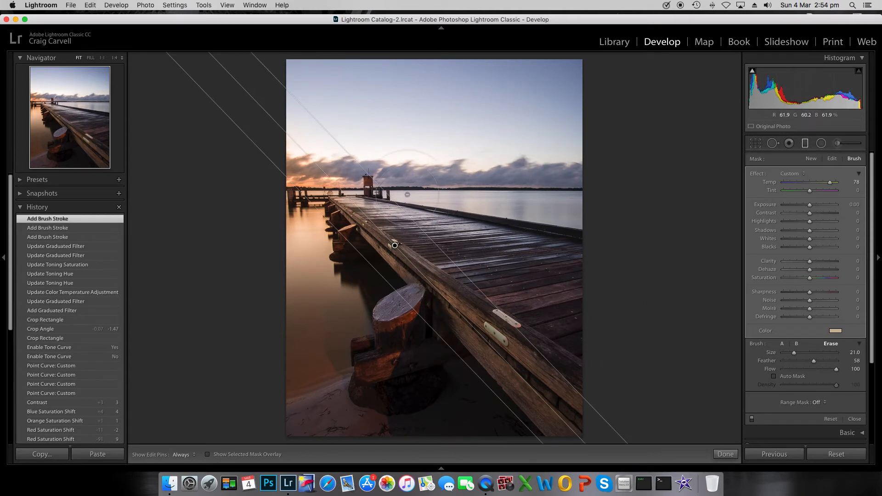
Erase the graduated filter from the sky with the size 21 brush and finish the filter
mouse_move(314, 118)
left_mouse_down()
mouse_move(332, 133)
mouse_move(316, 120)
left_mouse_up()
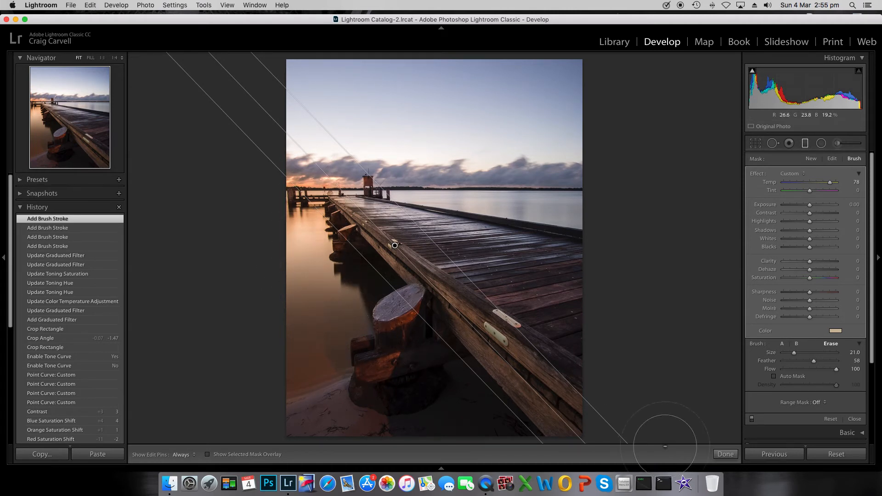
left_click(724, 455)
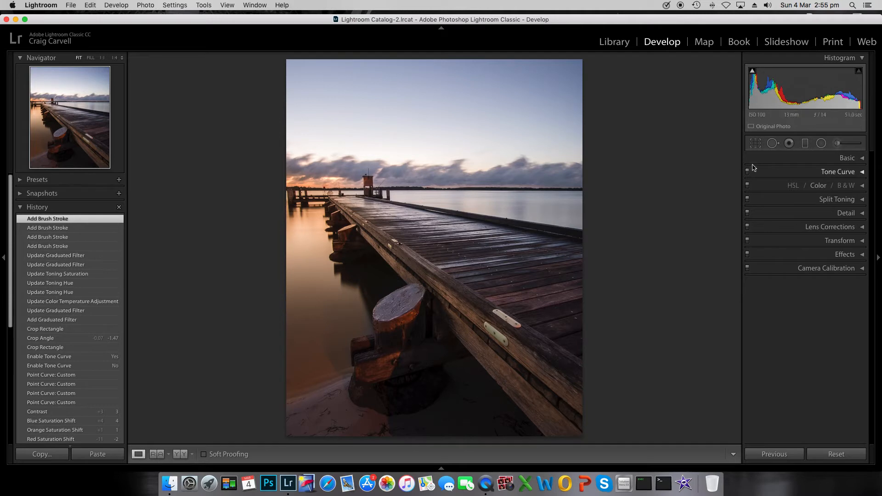
Add a wide radial filter over the water beyond the jetty with Temp -24, Tint -32 and feather 100
left_click(821, 144)
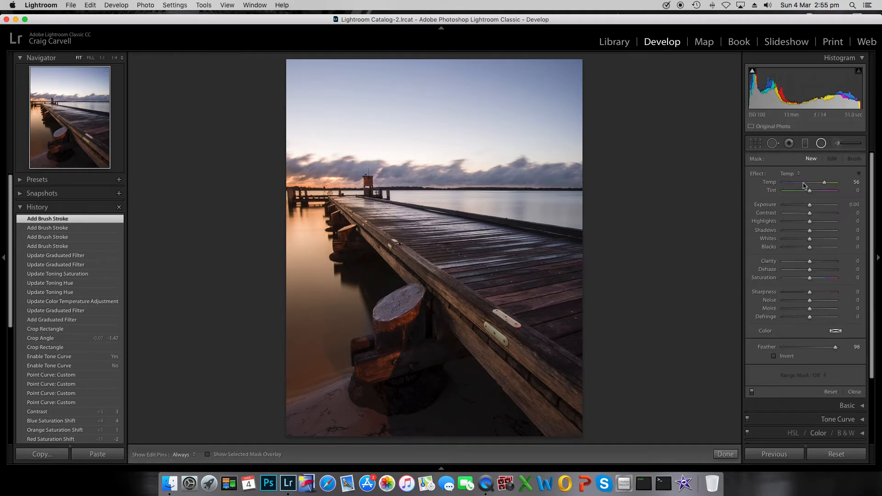
left_click(791, 174)
left_click(793, 210)
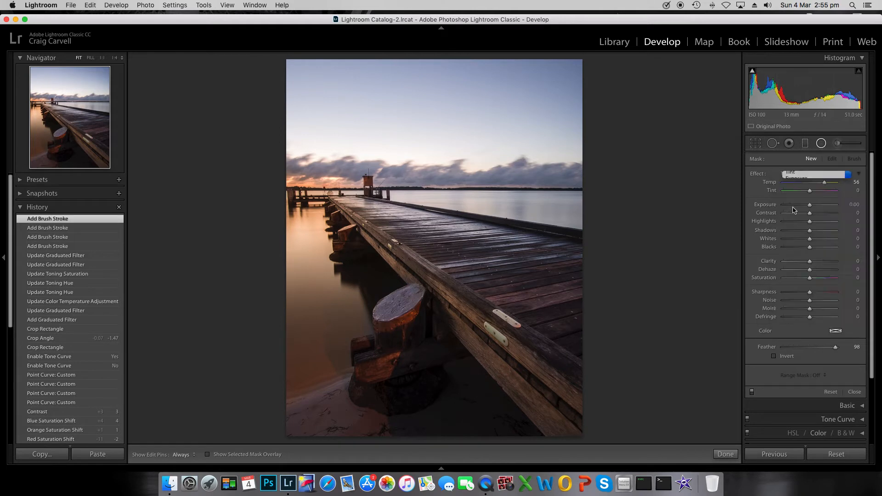
left_click_drag(810, 182, 803, 184)
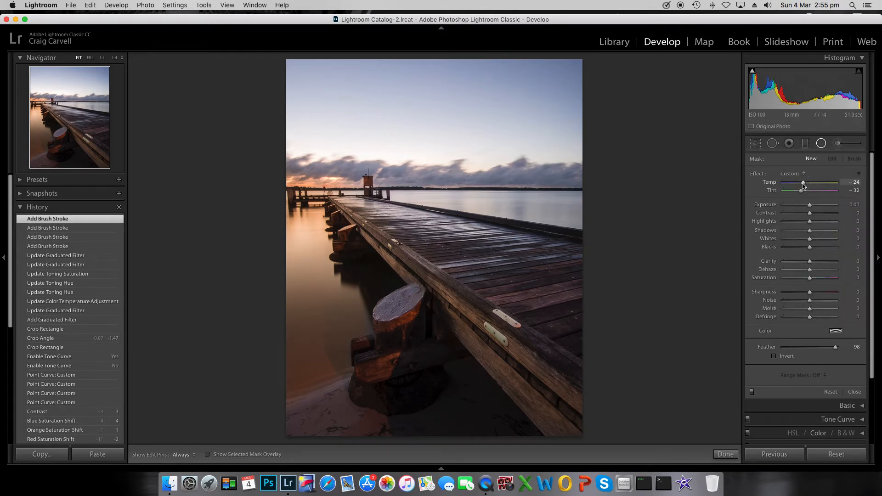
left_click_drag(835, 350, 836, 348)
left_click_drag(551, 203, 703, 230)
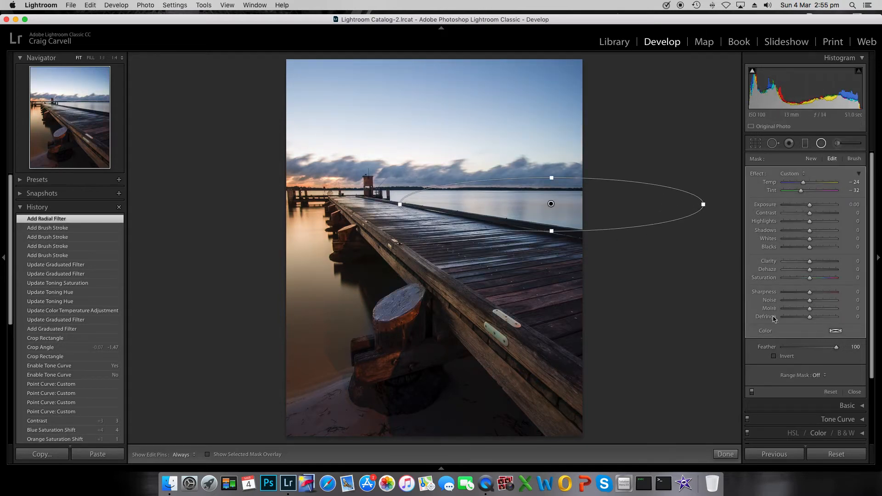
Invert the radial filter's mask and reposition and widen its ellipse to cover the water up to the jetty's far end
left_click(773, 357)
left_click_drag(547, 204, 539, 236)
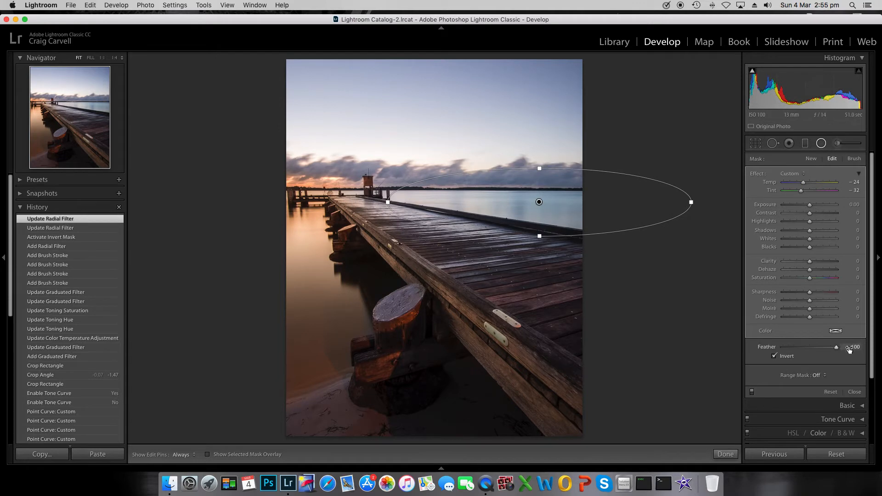
left_click_drag(539, 202, 532, 202)
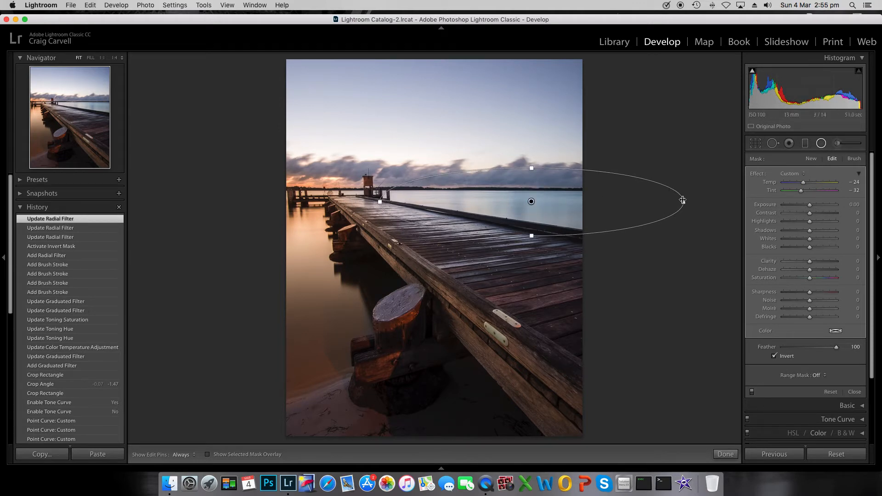
left_click_drag(684, 202, 730, 202)
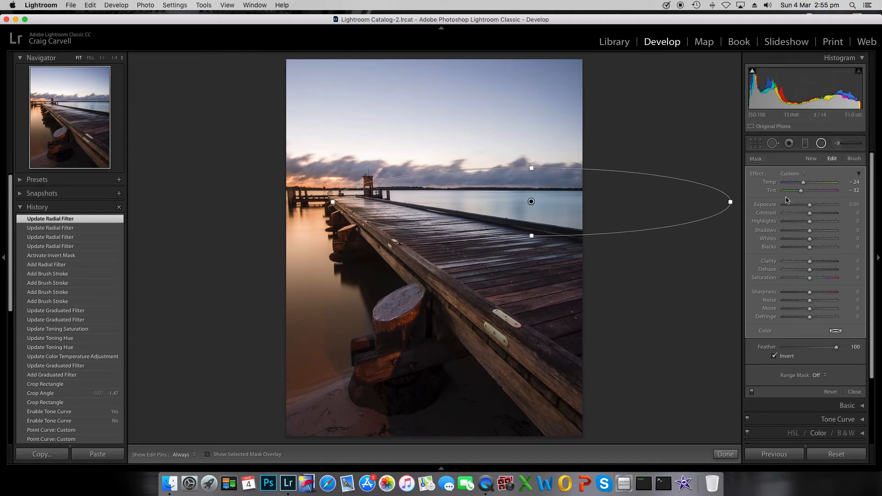
Set the water radial filter's Temp to -38 and Tint to -75
left_click_drag(806, 186, 788, 194)
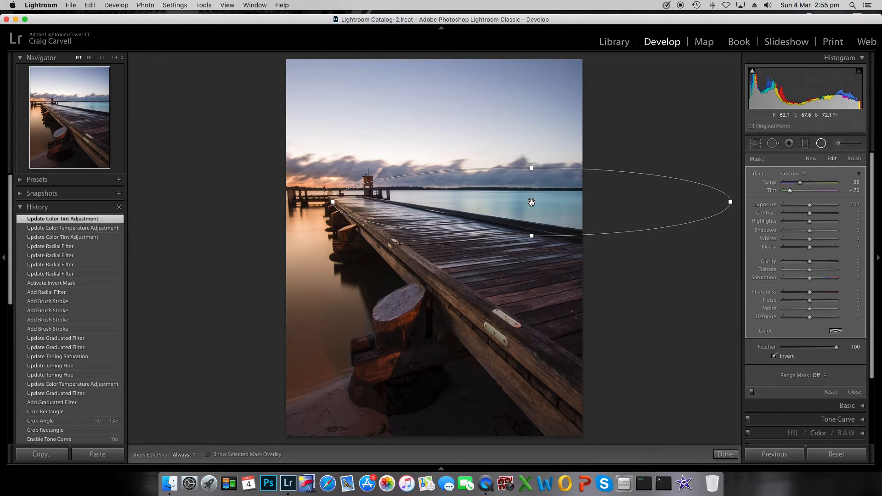
mouse_move(531, 203)
Erase the radial filter from the jetty deck at brush size 12 and from the clouds above the horizon at size 10
left_click(854, 158)
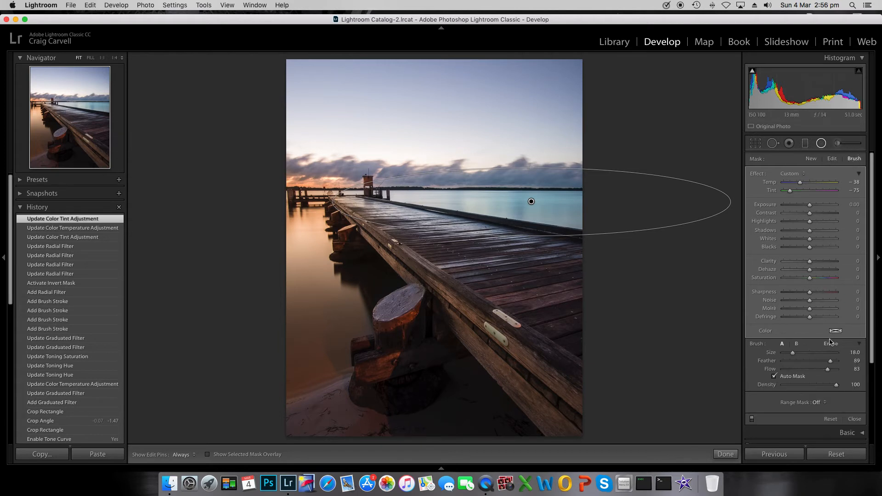
key("alt")
key("h")
scroll(461, 234, "down", 5)
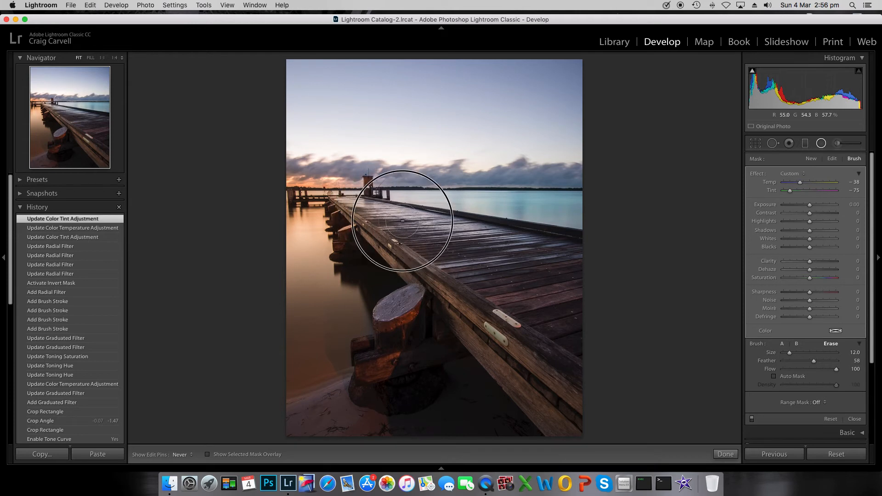
left_click(403, 221)
scroll(532, 157, "down", 2)
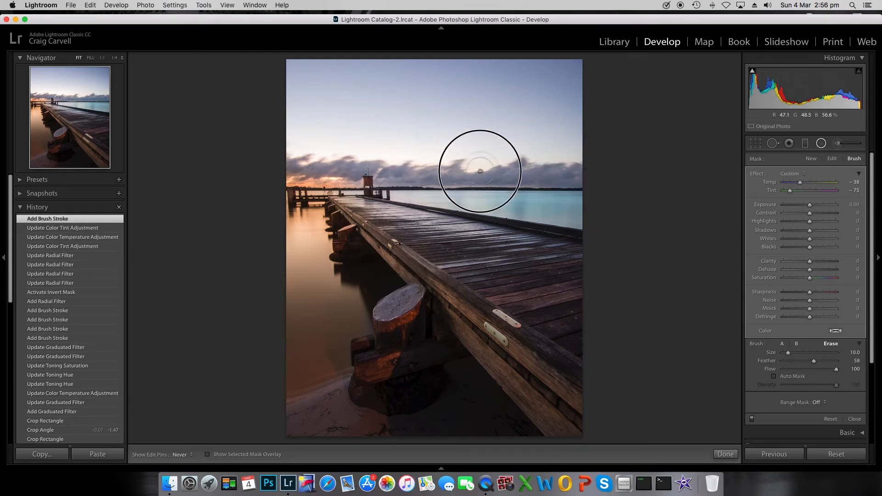
left_click(593, 173)
key("h")
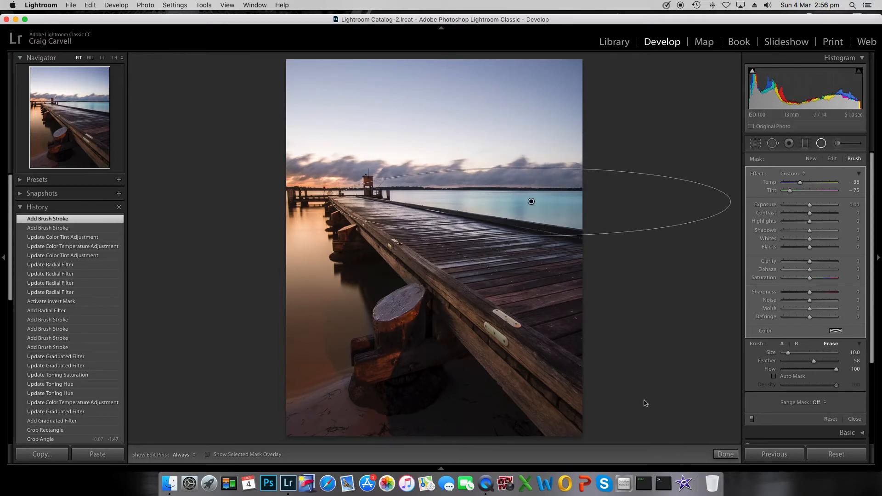
left_click(725, 455)
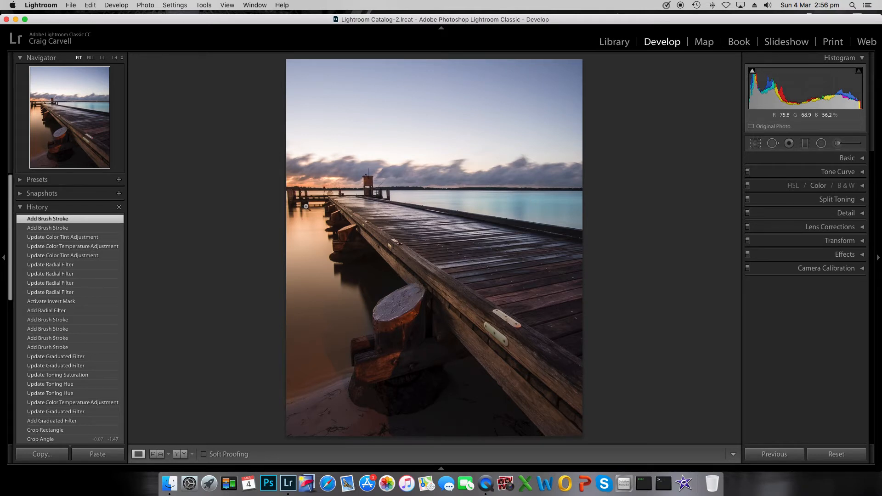
Reselect the radial filter over the water and soften it to Temp -27 and Tint -64
key("shift+m")
left_click_drag(531, 201, 730, 235)
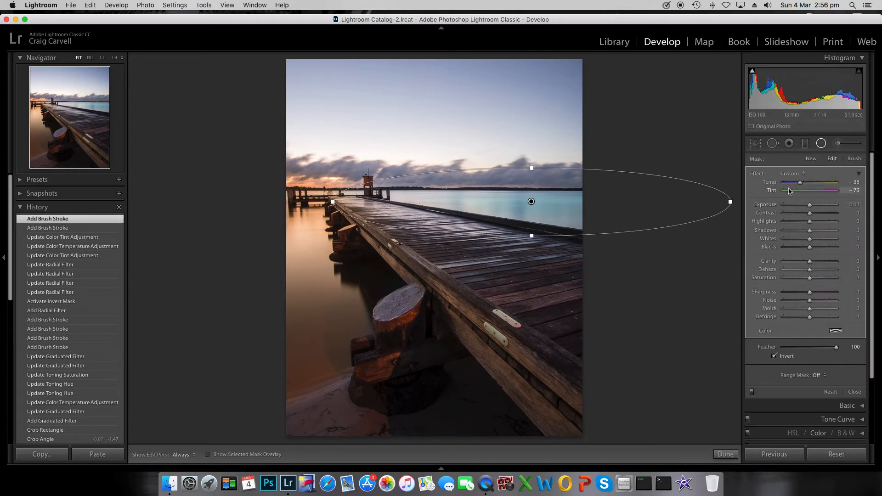
left_click_drag(790, 192, 802, 184)
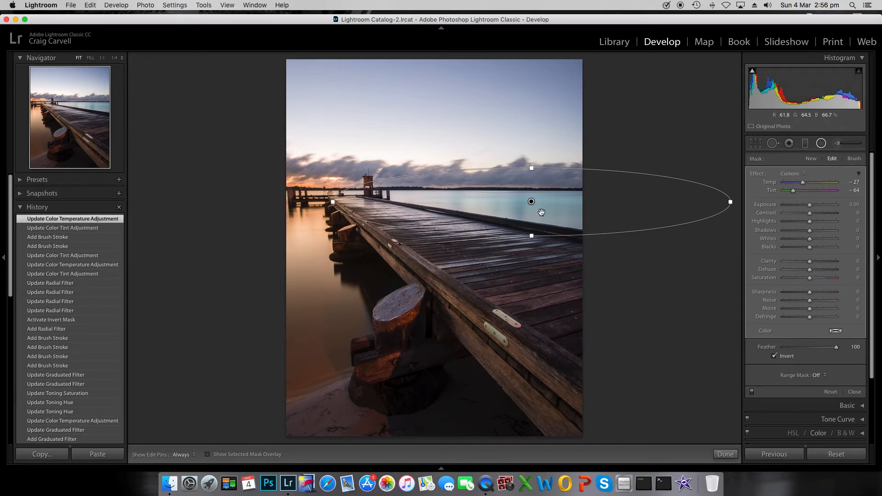
left_click(725, 455)
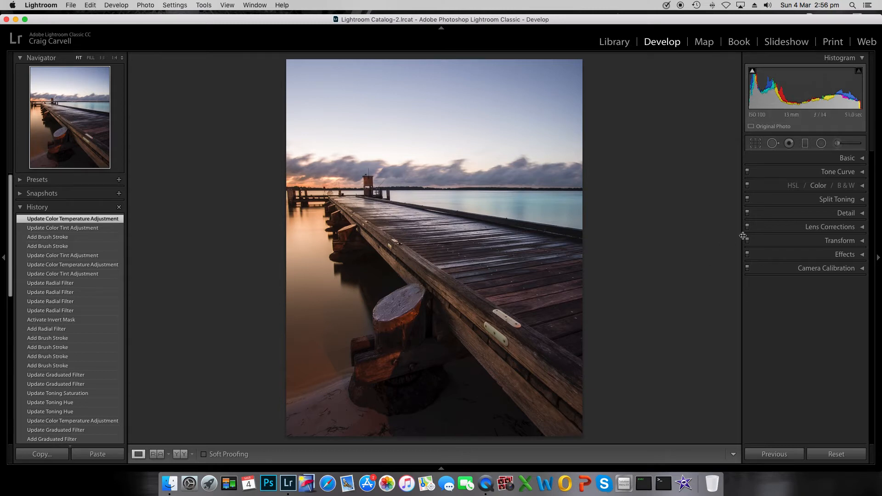
Add a large inverted radial filter centred on the photo's upper edge, with Exposure -1.70 and feather 19
left_click(821, 144)
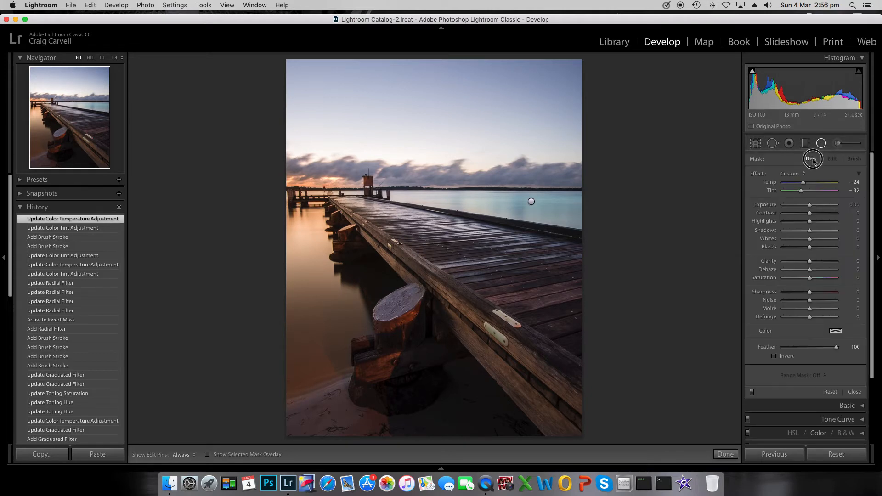
left_click(800, 173)
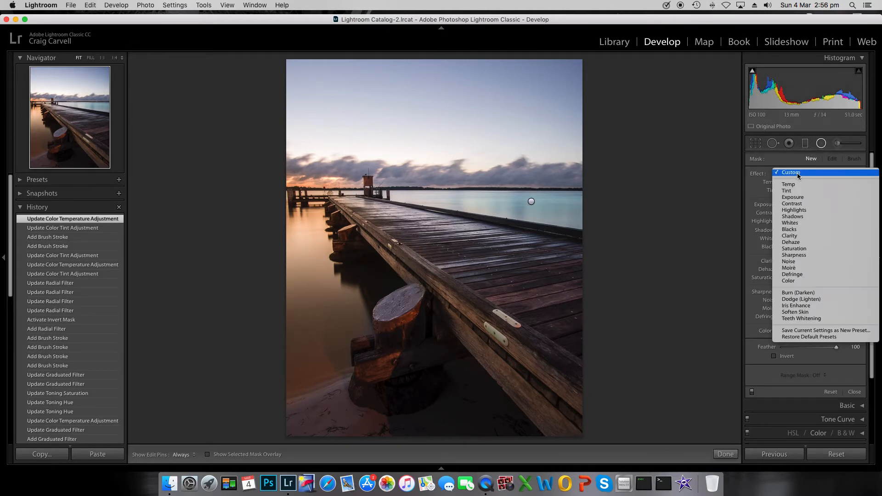
left_click(801, 198)
left_click_drag(801, 205, 798, 207)
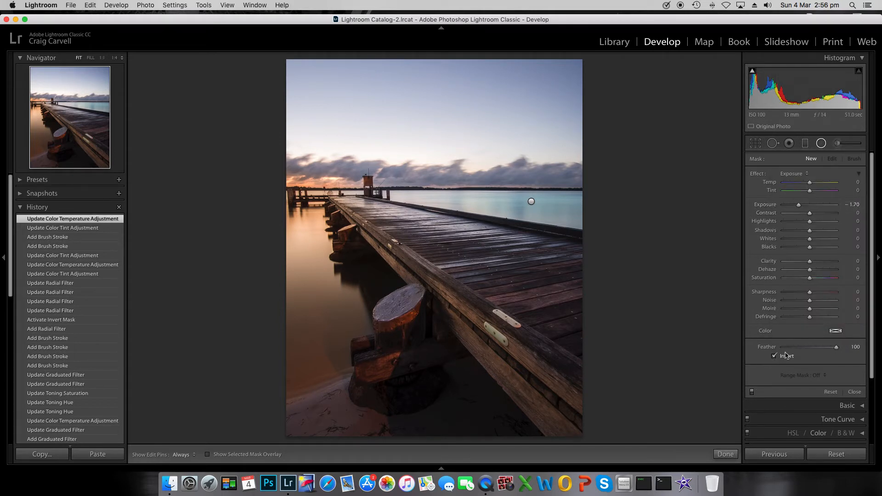
left_click_drag(791, 347, 793, 347)
left_click_drag(437, 64, 713, 429)
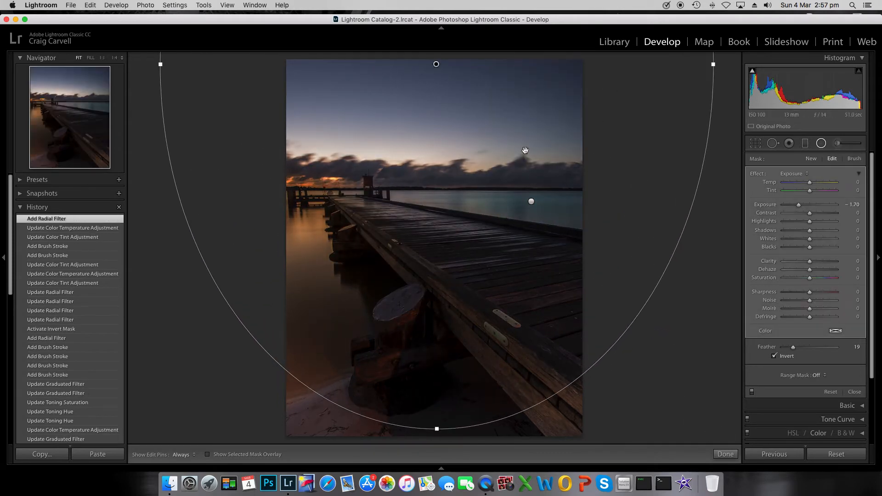
Slightly widen and raise the large radial filter, and turn off Invert with Exposure -2.67 to darken the area outside it
left_click_drag(158, 65, 153, 64)
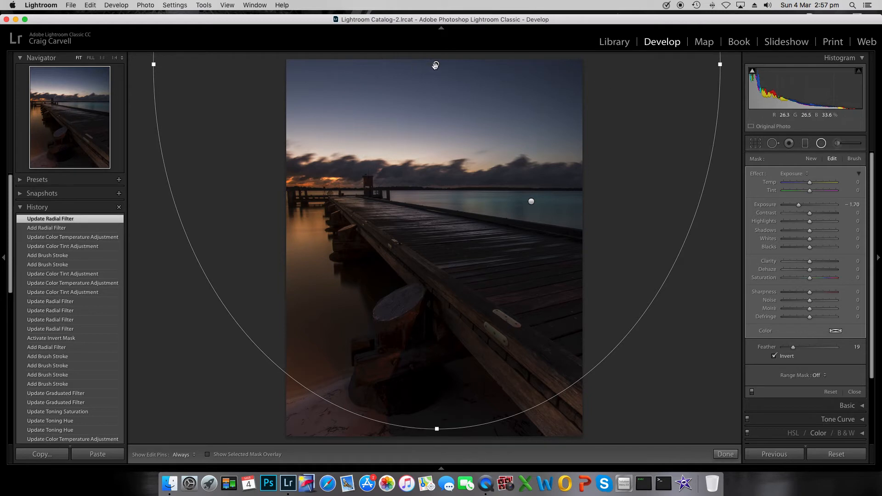
mouse_move(436, 64)
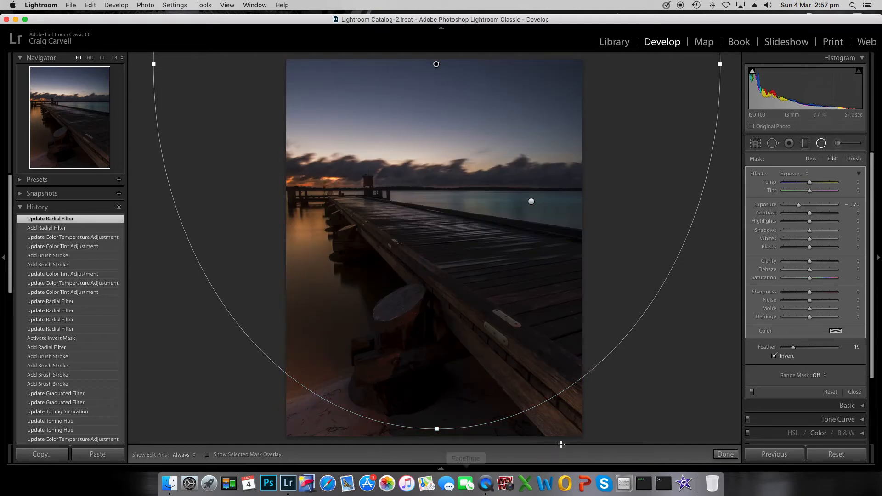
left_click(773, 357)
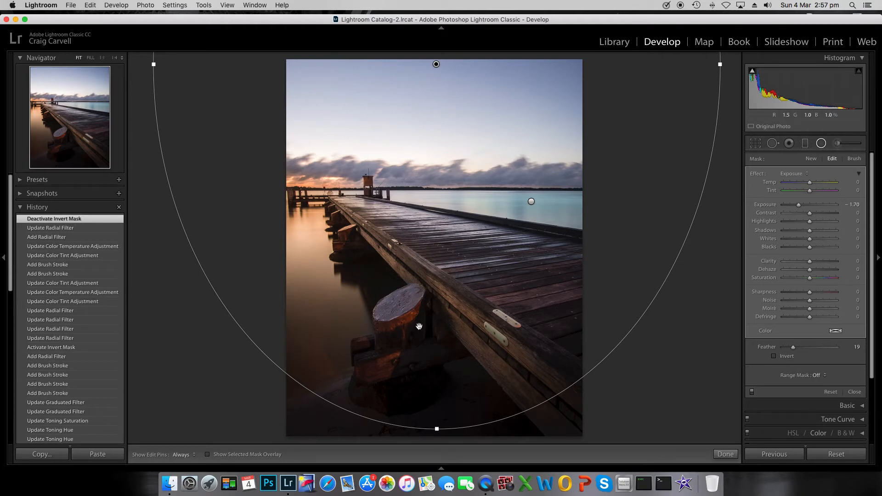
left_click_drag(435, 63, 436, 61)
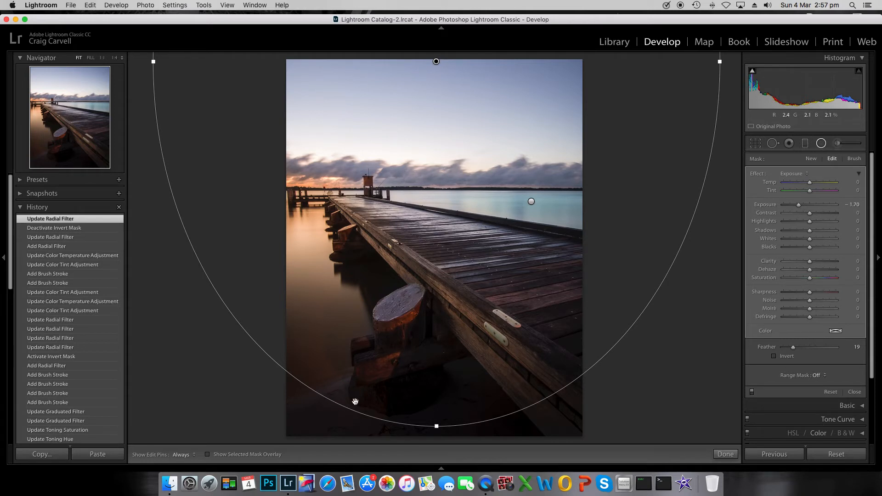
left_click_drag(798, 207, 793, 209)
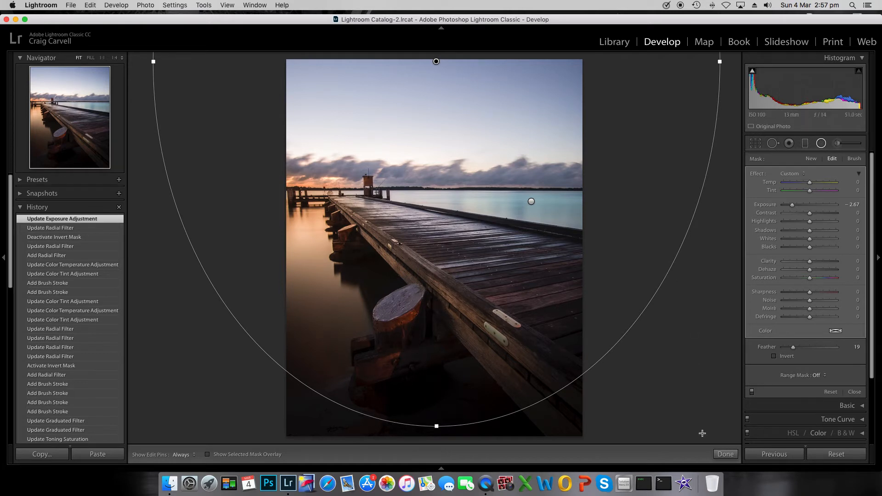
Try erasing the dark radial filter from the wooden post's base with a size 12 brush, and revert that stroke
left_click(855, 159)
left_click(831, 344)
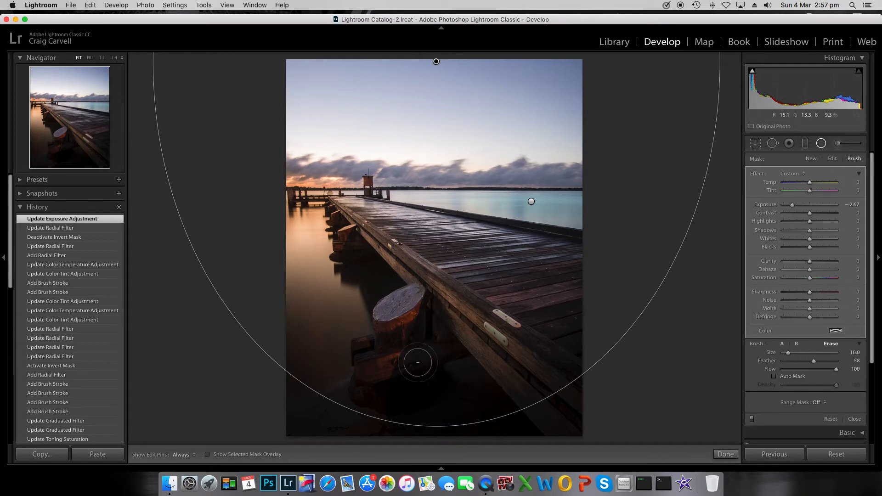
key("h")
mouse_move(407, 359)
left_mouse_down()
mouse_move(385, 376)
mouse_move(388, 383)
mouse_move(415, 386)
mouse_move(426, 351)
mouse_move(407, 359)
mouse_move(416, 365)
mouse_move(413, 345)
left_mouse_up()
key("h")
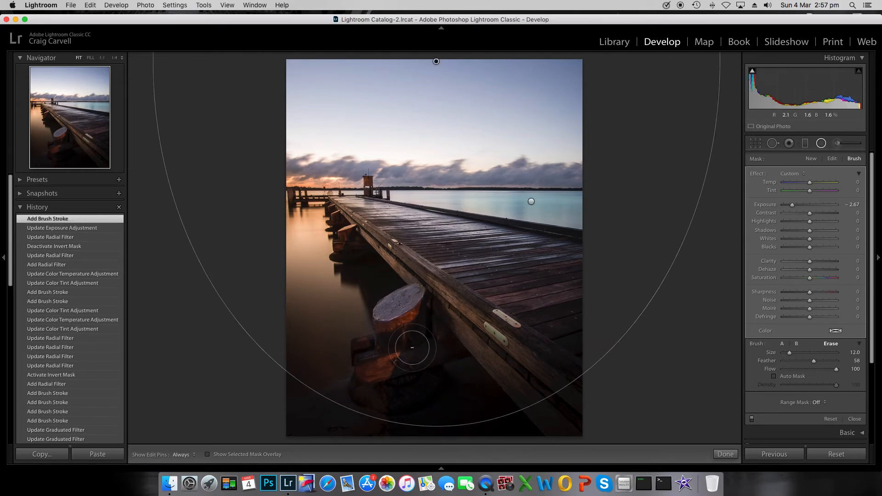
left_click(53, 227)
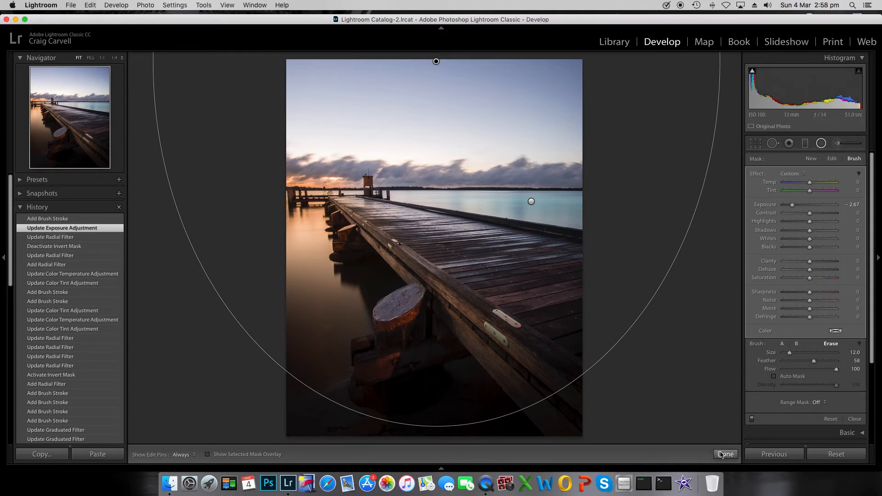
Finish the radial filter and set the photo's overall Exposure to -0.35 and Contrast to +10
left_click(724, 454)
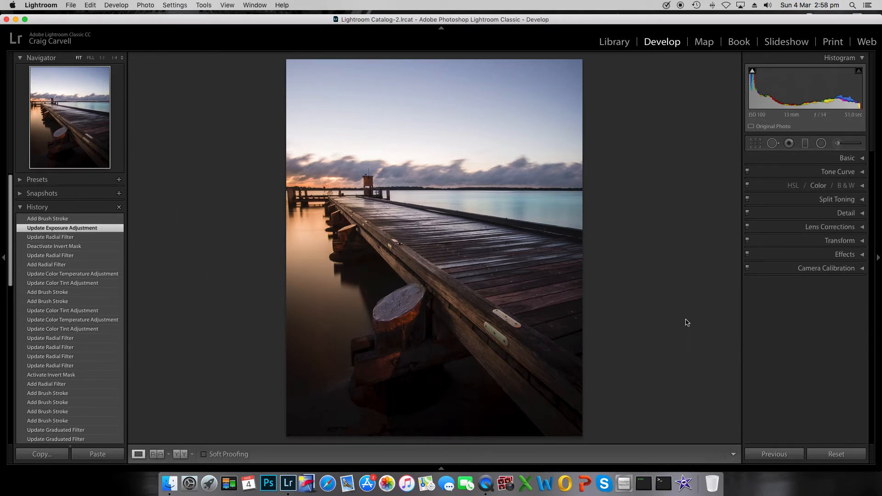
left_click(848, 158)
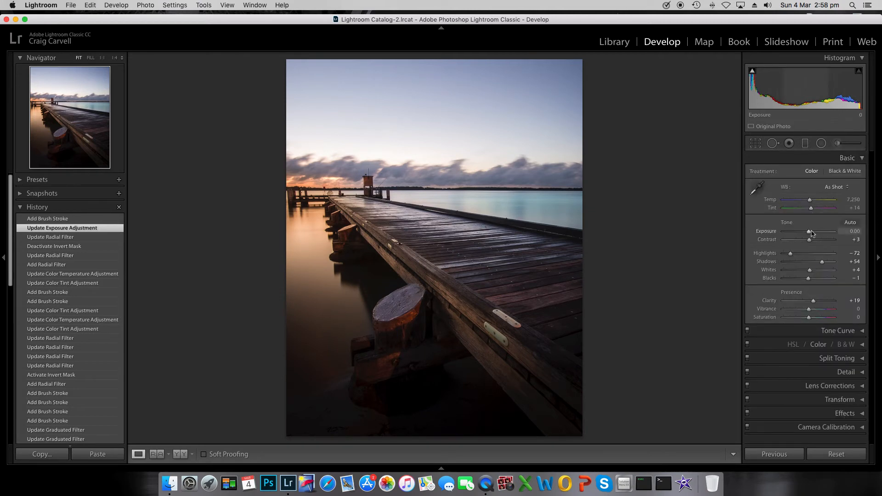
left_click_drag(810, 234, 807, 234)
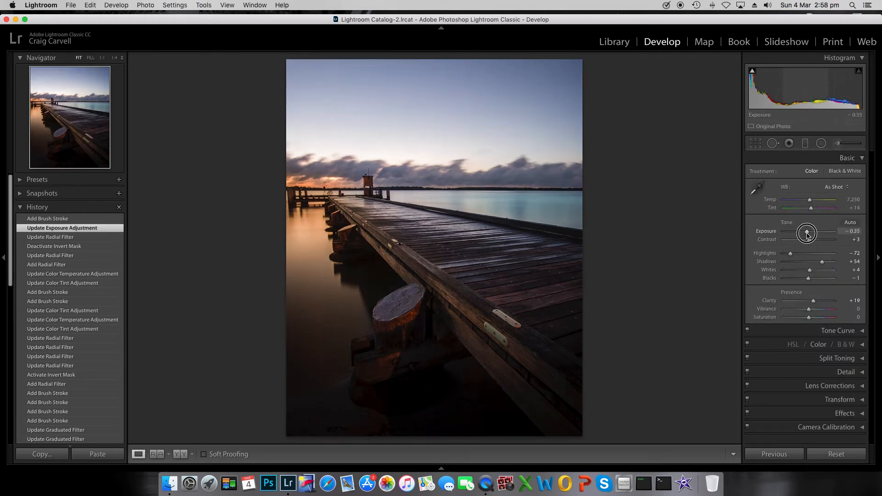
left_click_drag(808, 240, 811, 242)
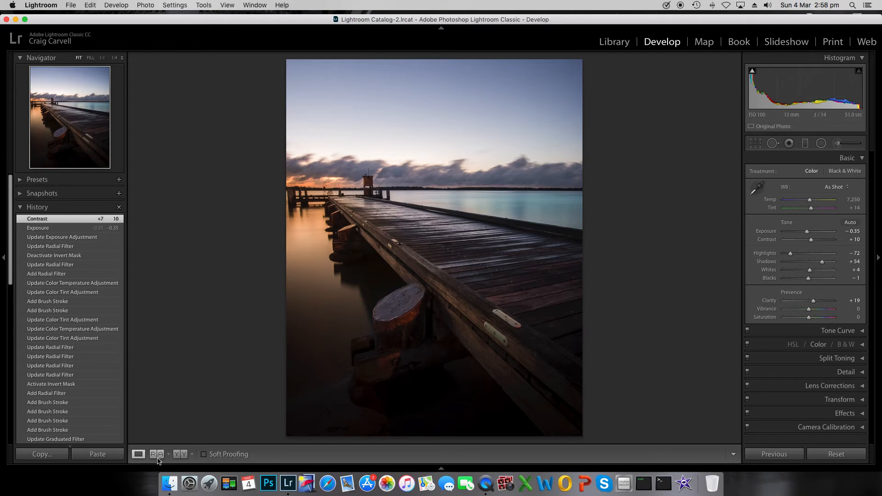
Compare the original and edited photo side by side in the Before & After view
left_click(180, 454)
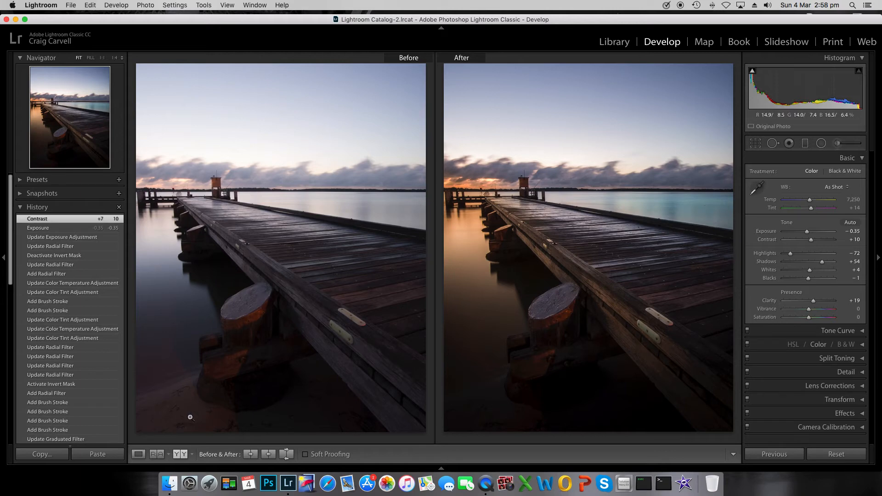
Return to the single-photo view and paint over the jetty deck with a new adjustment brush at Clarity 42 and Auto Mask on
left_click(144, 453)
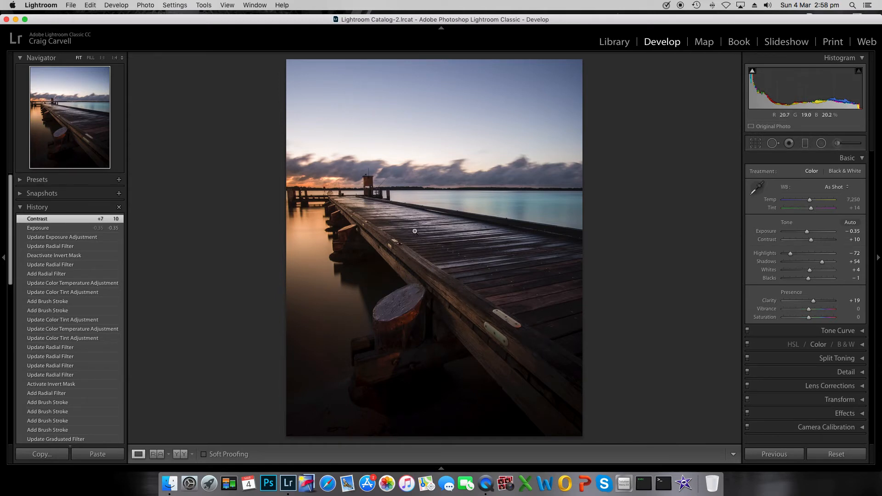
left_click(839, 145)
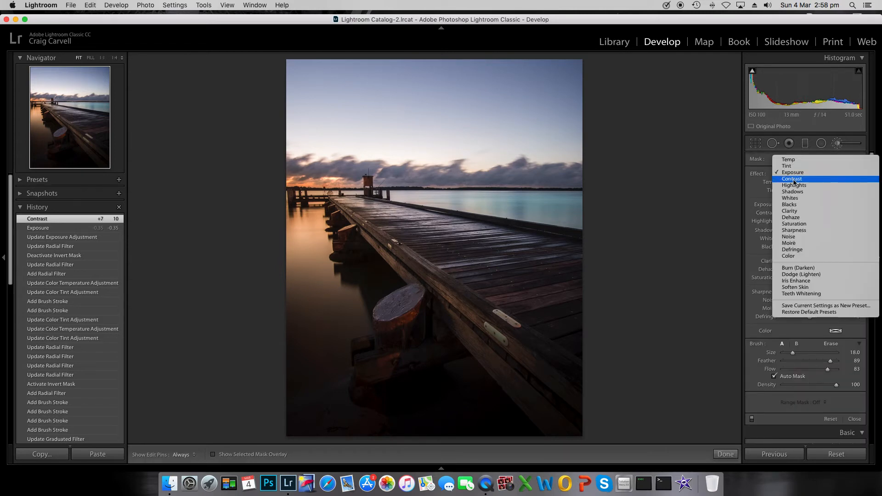
left_click(797, 211)
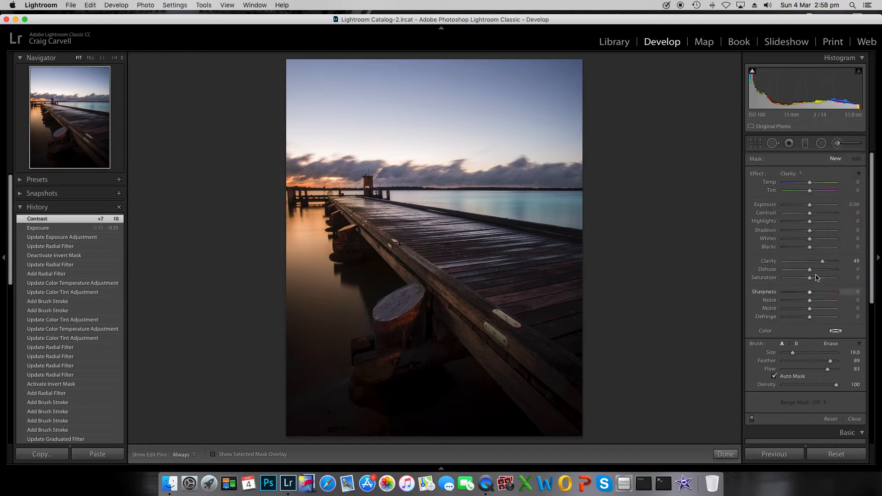
left_click_drag(822, 262, 820, 262)
scroll(550, 329, "up", 3)
mouse_move(524, 295)
left_mouse_down()
mouse_move(543, 329)
mouse_move(505, 332)
mouse_move(529, 338)
mouse_move(588, 390)
mouse_move(535, 328)
mouse_move(465, 273)
left_mouse_up()
scroll(465, 274, "down", 7)
key("h")
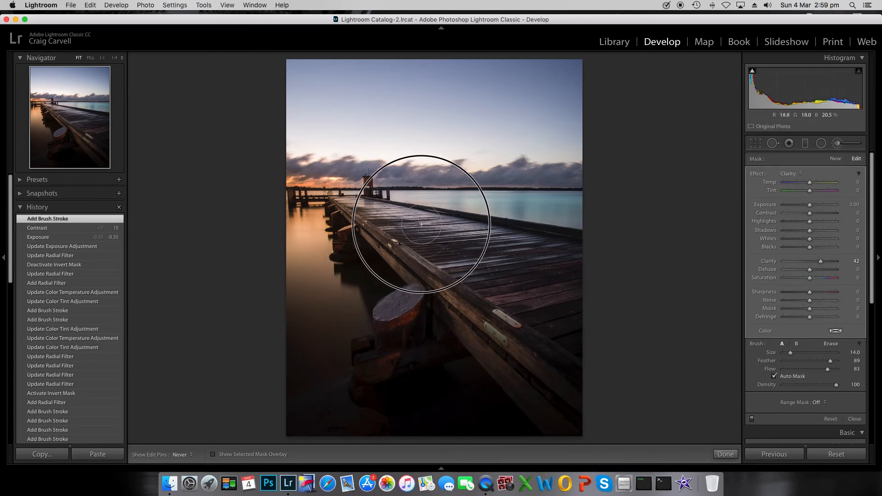
Extend the Clarity brush over the remaining planks, side beams and wooden posts, reducing the brush size from 14 through 12 to 9
mouse_move(589, 304)
left_mouse_down()
mouse_move(508, 374)
mouse_move(472, 286)
left_mouse_up()
scroll(468, 291, "down", 2)
key("h")
key("h")
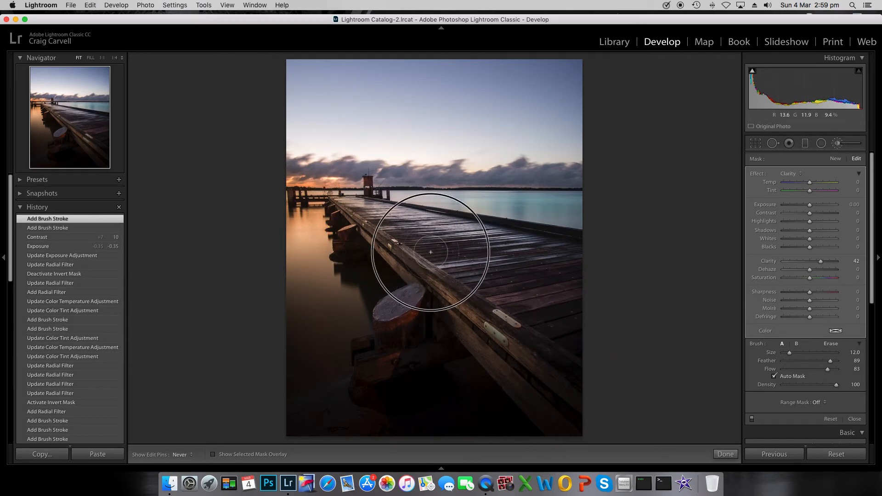
mouse_move(404, 377)
left_mouse_down()
mouse_move(407, 326)
mouse_move(350, 355)
mouse_move(385, 322)
mouse_move(438, 309)
mouse_move(447, 281)
left_mouse_up()
key("bracketleft")
key("bracketleft")
key("bracketleft")
mouse_move(357, 241)
left_mouse_down()
mouse_move(349, 246)
mouse_move(354, 220)
left_mouse_up()
key("h")
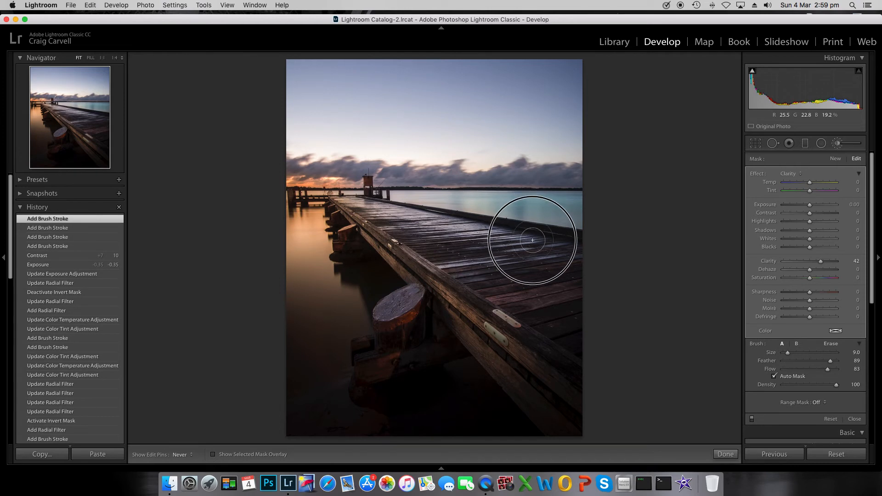
left_click(538, 370)
key("h")
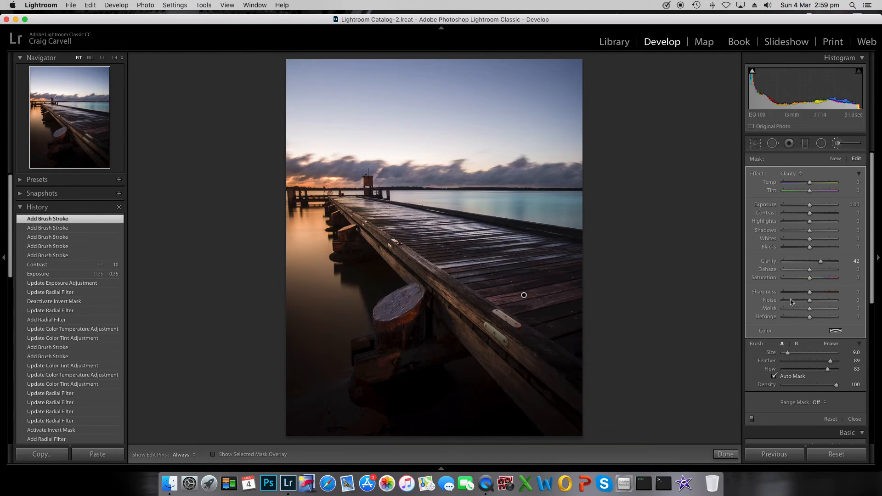
Paint one more stroke over the jetty, set the brush adjustment's Saturation to -46, and finish the brush
left_click_drag(811, 280, 801, 283)
key("h")
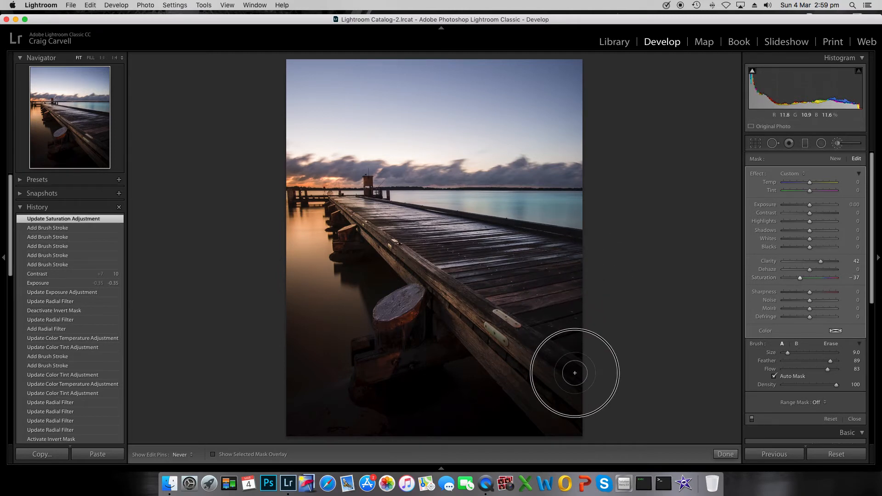
mouse_move(526, 282)
left_mouse_down()
mouse_move(516, 236)
mouse_move(642, 257)
left_mouse_up()
key("h")
left_click_drag(796, 281, 800, 283)
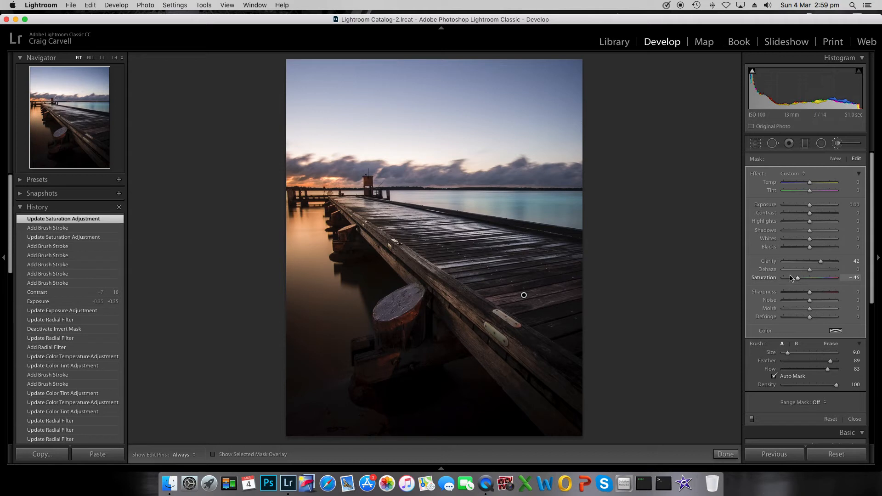
left_click(724, 454)
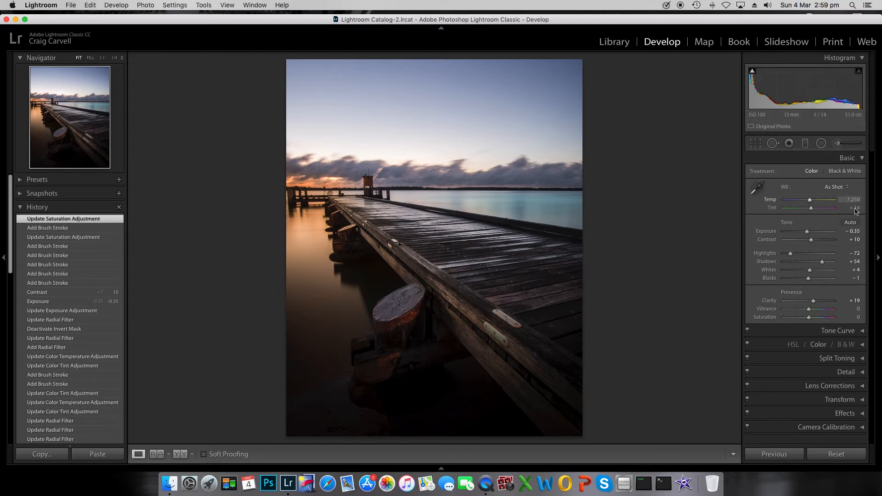
Add a horizontal graduated filter over the sky from the photo's upper edge to the cloud line, with Exposure -0.96
left_click(805, 144)
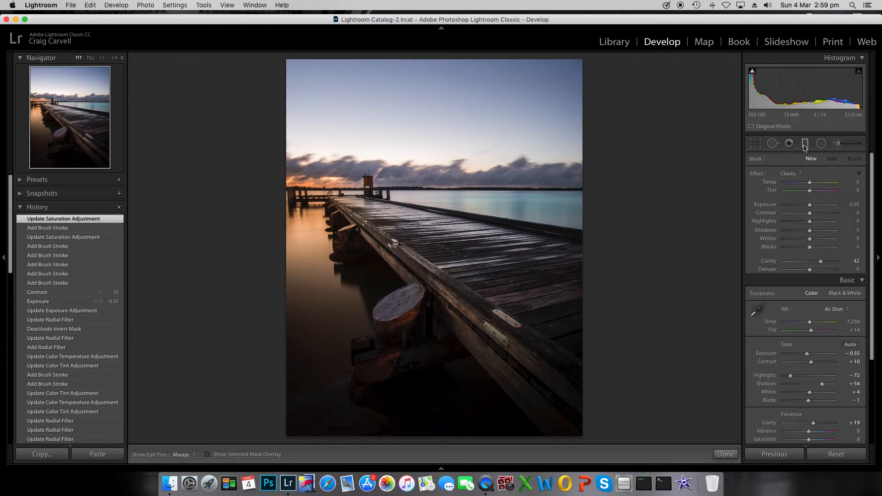
left_click(791, 173)
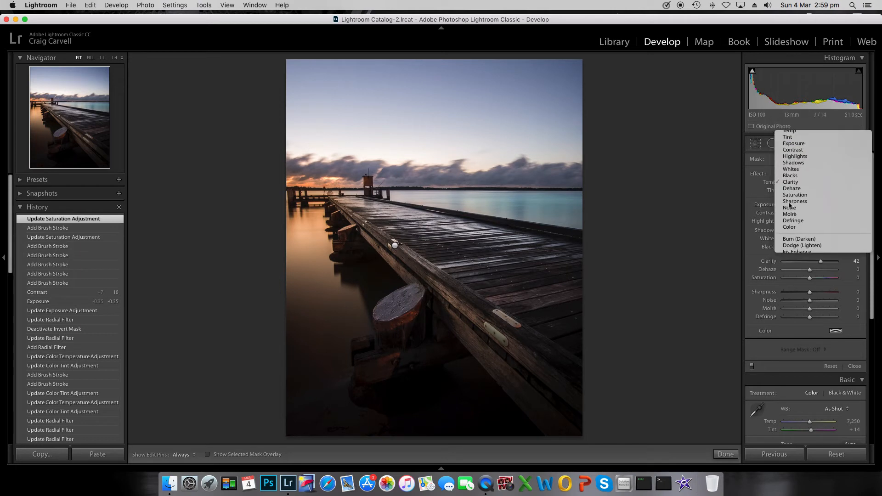
left_click(797, 176)
left_click_drag(451, 82, 452, 168)
left_click_drag(440, 79, 440, 62)
left_click_drag(453, 115, 449, 110)
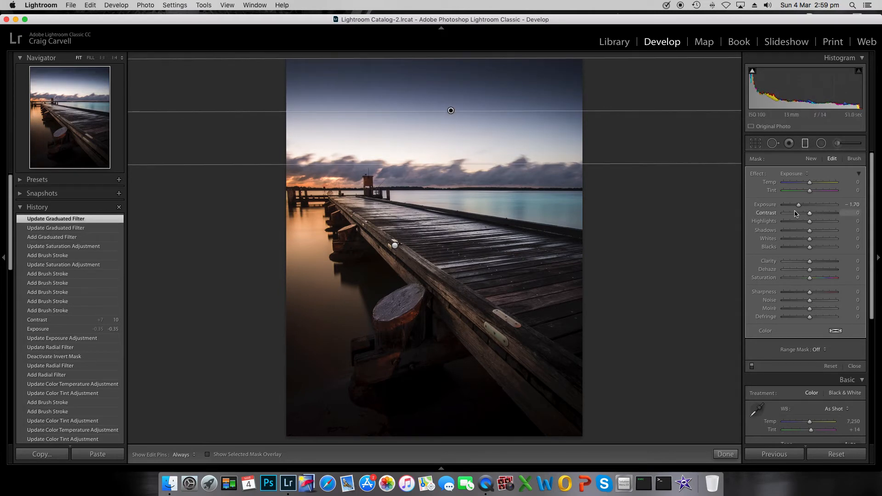
left_click_drag(798, 204, 804, 209)
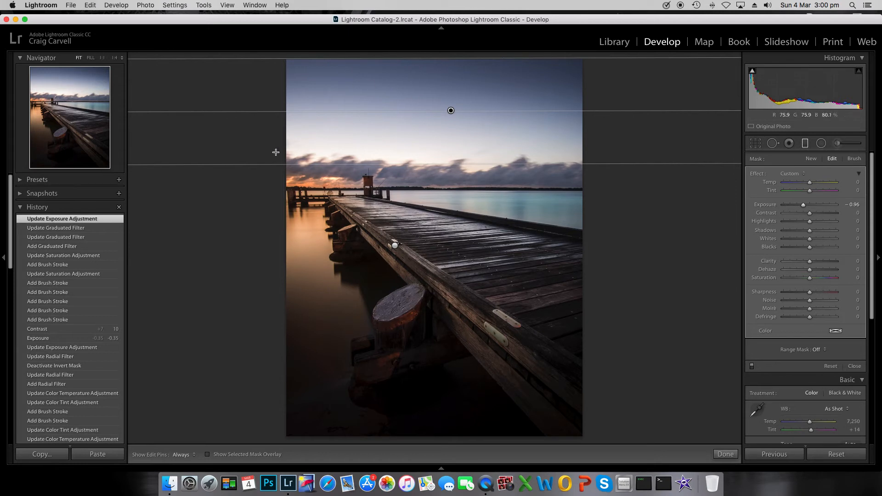
Erase the sky filter in the bright centre above the clouds with a size 40 brush, keep only the first stroke, and finish the filter
left_click(860, 161)
left_click(829, 344)
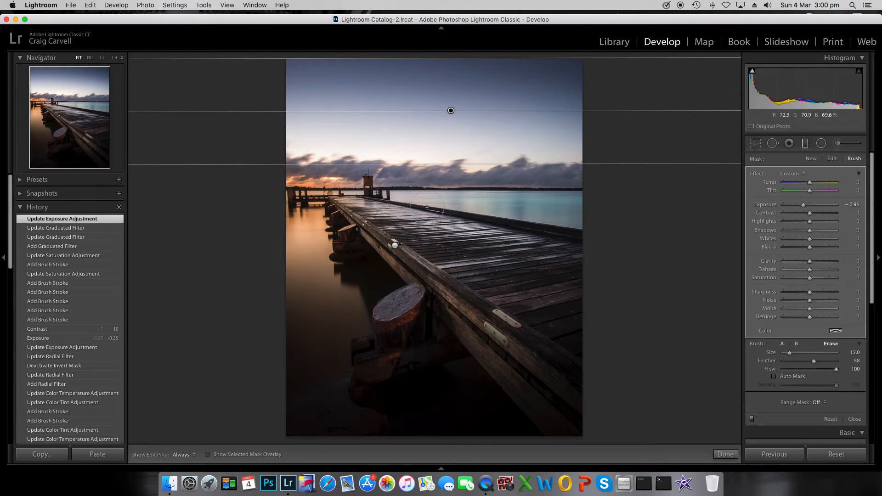
scroll(455, 245, "up", 3)
scroll(430, 172, "up", 1)
left_click(436, 161)
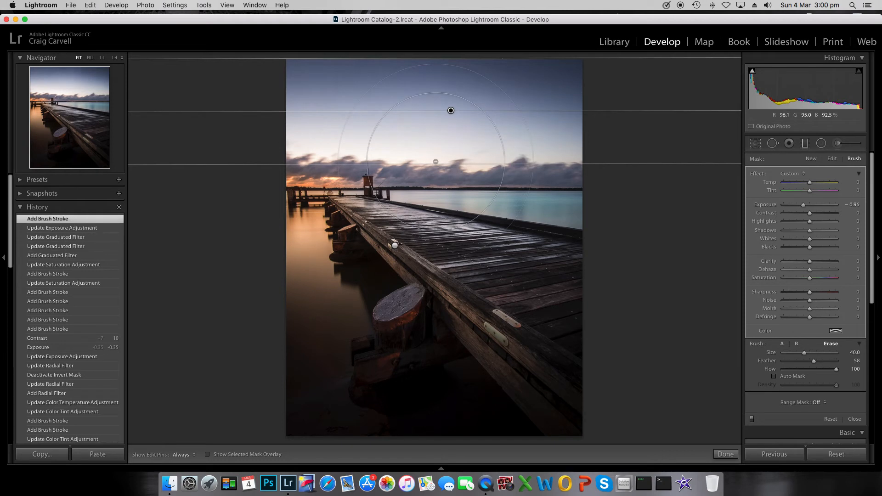
scroll(437, 156, "up", 1)
left_click(437, 156)
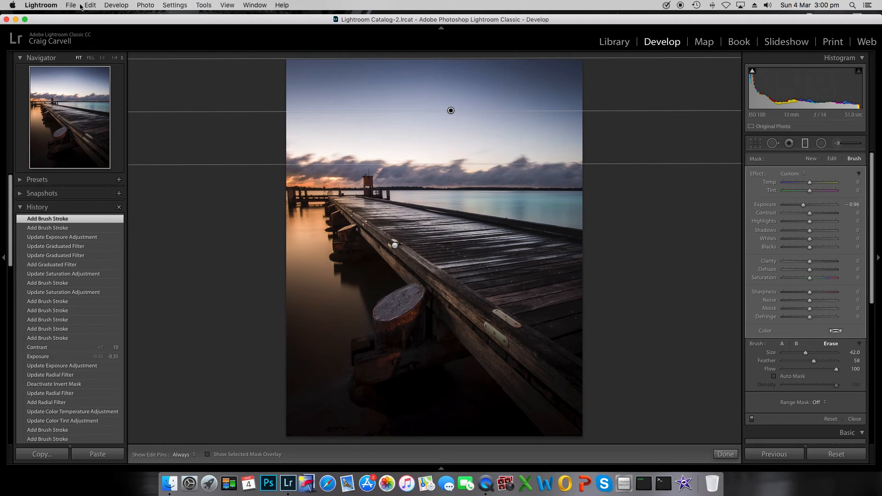
left_click(68, 229)
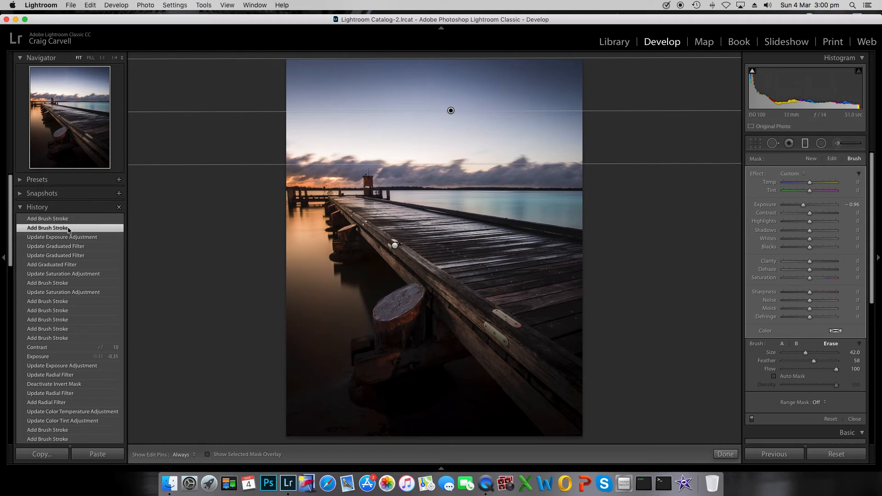
left_click(724, 454)
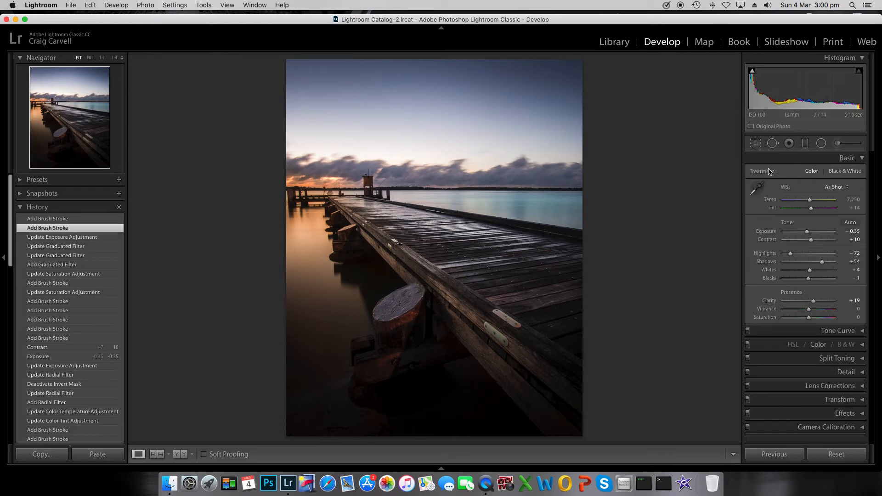
Draw a tall inverted radial filter over the foreground wooden post with Exposure 0.71 and Shadows 28
left_click(821, 144)
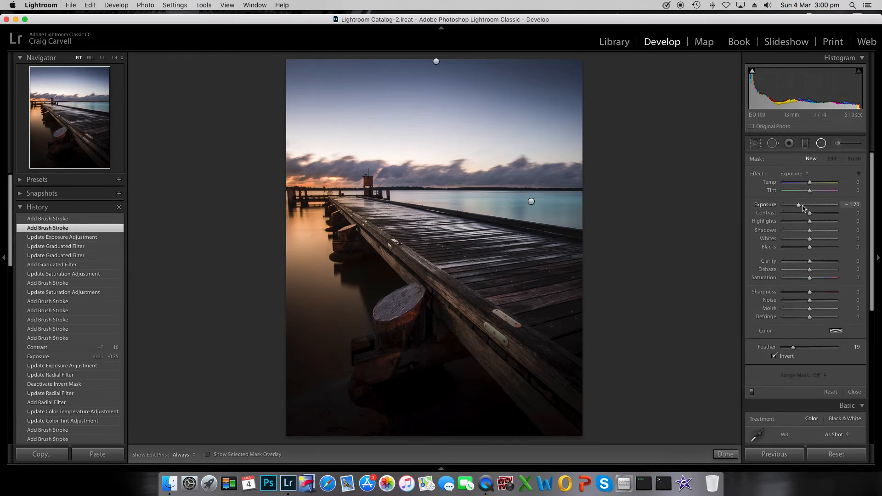
left_click_drag(800, 207, 817, 208)
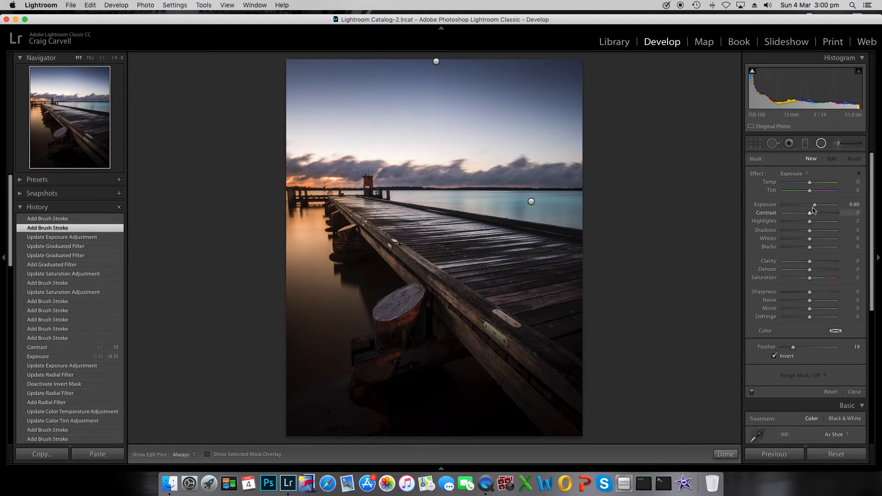
left_click_drag(815, 206, 815, 208)
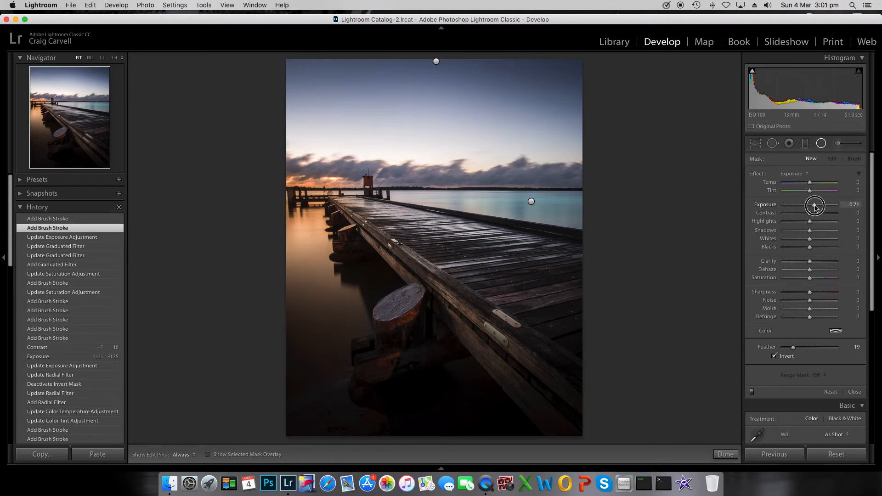
left_click_drag(811, 232, 816, 232)
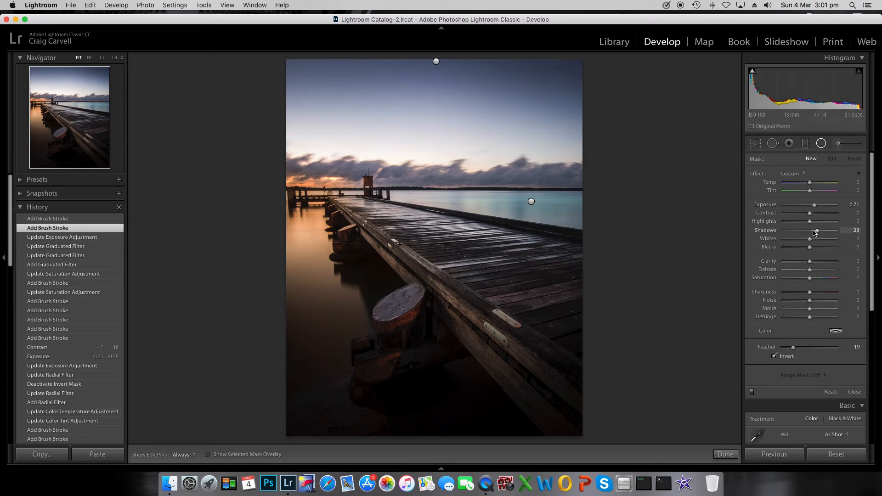
left_click_drag(408, 331, 447, 424)
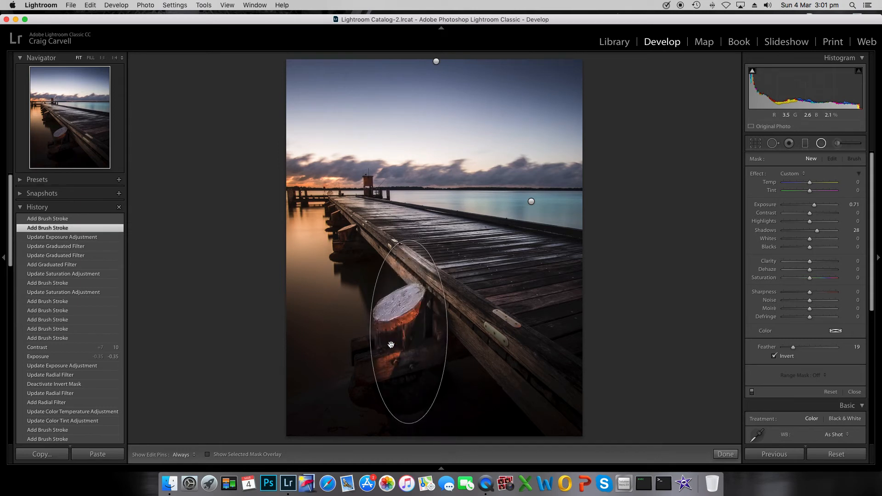
Move and reshape the radial filter into a tilted circle around the post's base, and set its Exposure to 1.55
left_click_drag(405, 342, 356, 373)
left_click_drag(408, 282, 405, 302)
left_click_drag(409, 372, 400, 363)
left_click_drag(365, 414, 413, 373)
left_click_drag(814, 204, 820, 205)
mouse_move(437, 439)
left_mouse_down()
mouse_move(440, 425)
mouse_move(432, 427)
left_mouse_up()
left_click_drag(361, 393, 359, 394)
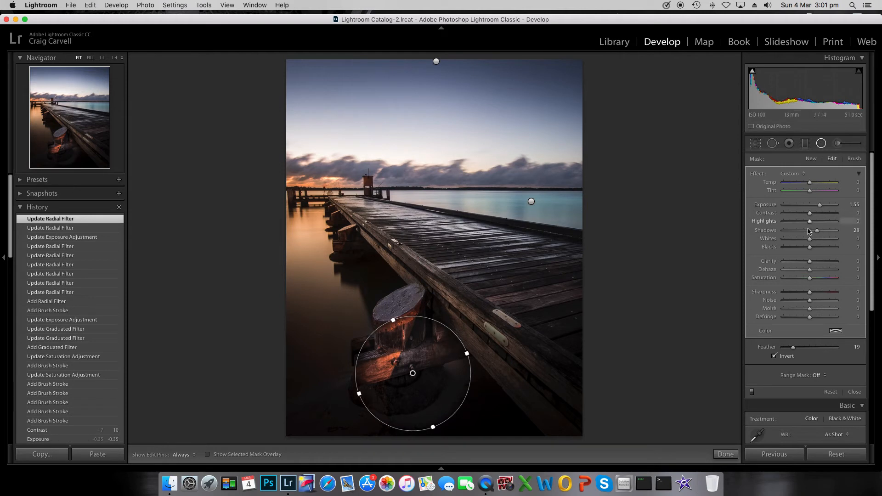
Set the radial filter's Shadows to 41, then shrink and recentre it on the crossbeam at the post's base
left_click_drag(817, 231, 823, 233)
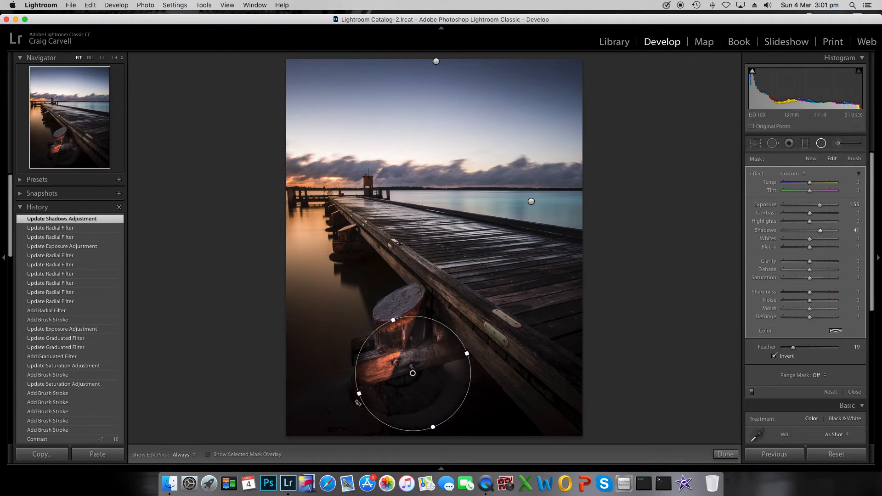
left_click_drag(412, 372, 406, 370)
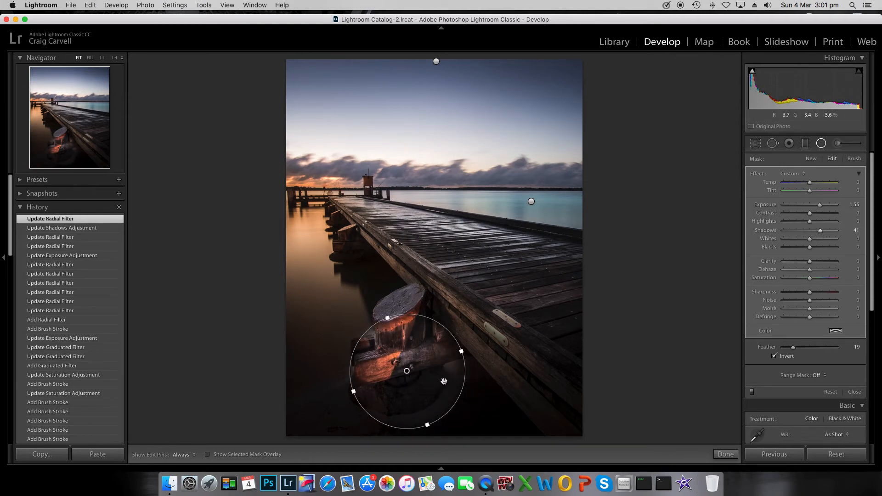
left_click_drag(428, 423, 424, 416)
left_click_drag(459, 358, 450, 356)
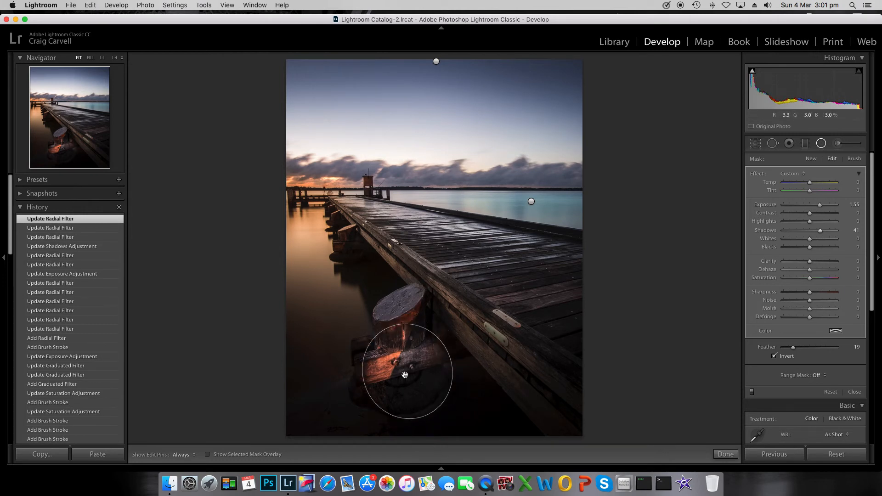
left_click_drag(364, 383, 403, 373)
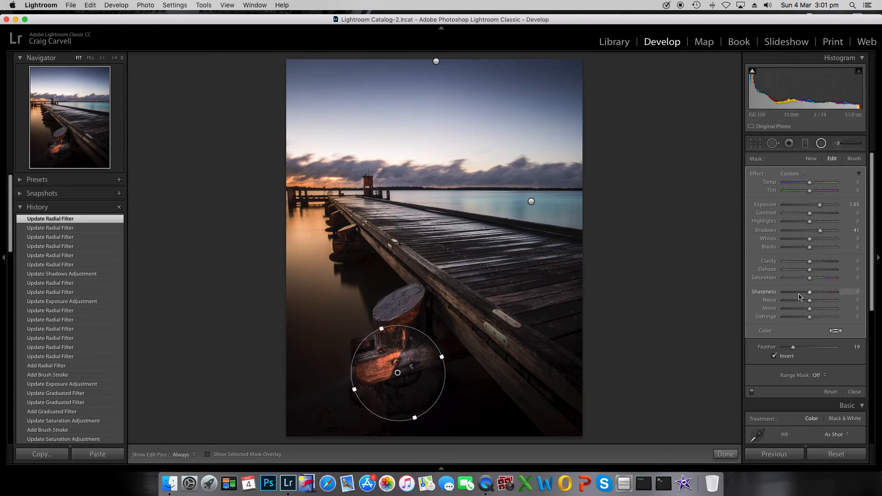
Set the post filter's Saturation to -27 and Clarity to 16, and finish the radial filter
left_click(804, 278)
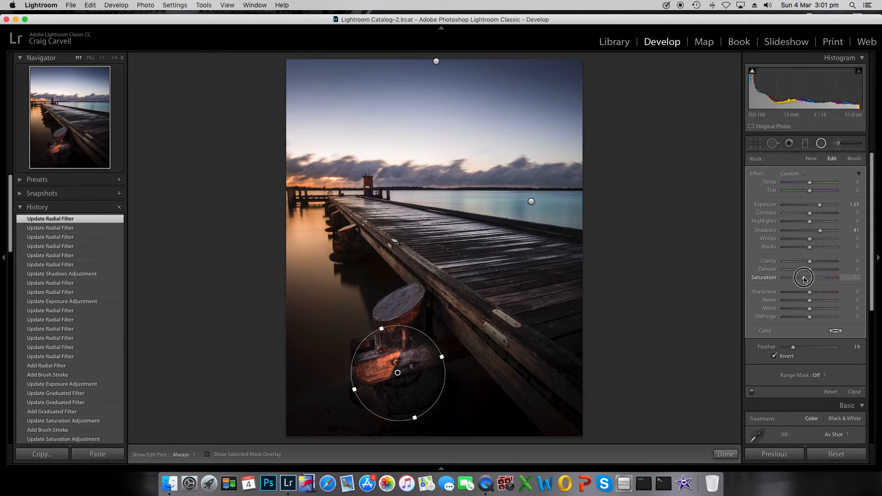
left_click_drag(804, 279, 802, 278)
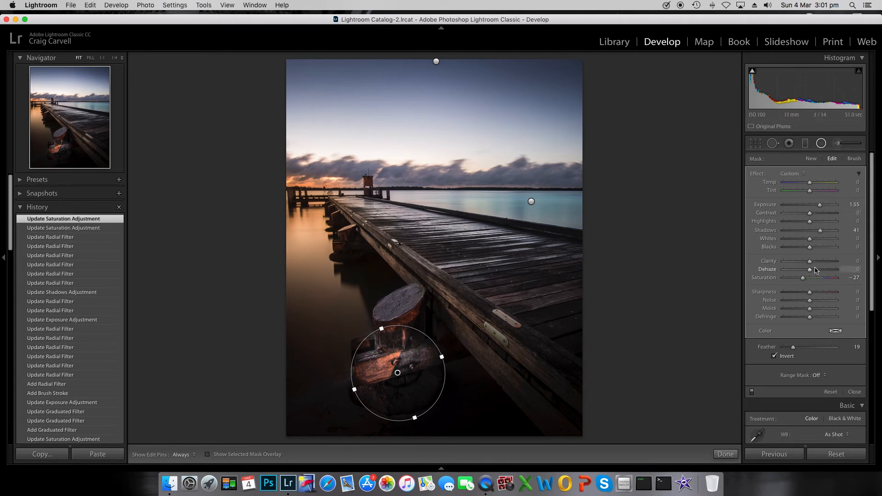
left_click_drag(813, 262, 816, 262)
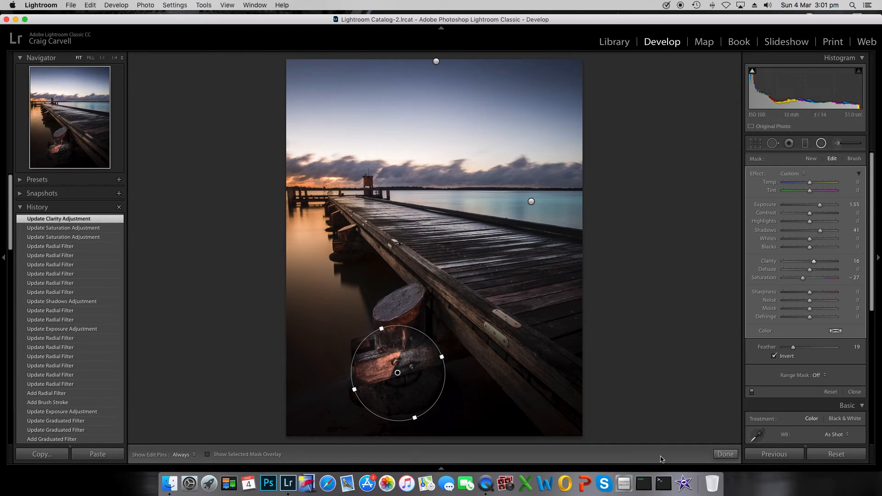
left_click(724, 454)
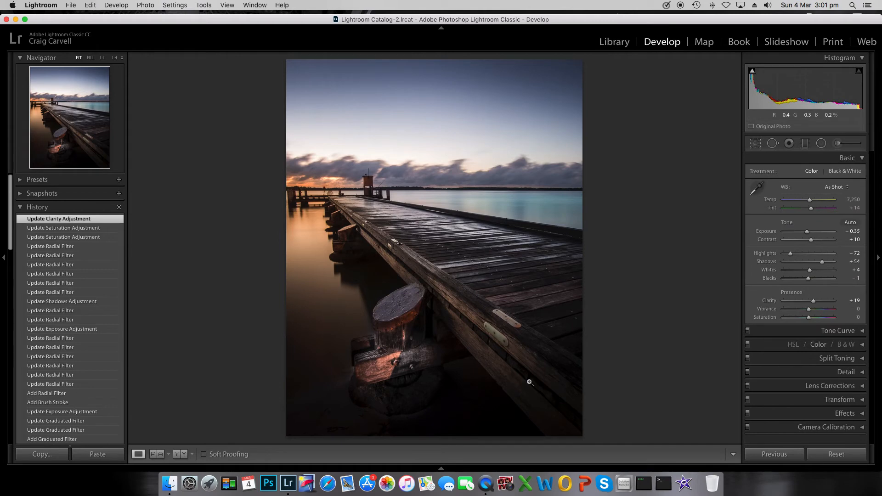
Switch the full photo between its before and after versions to compare the edits
key("backslash")
key("backslash")
key("backslash")
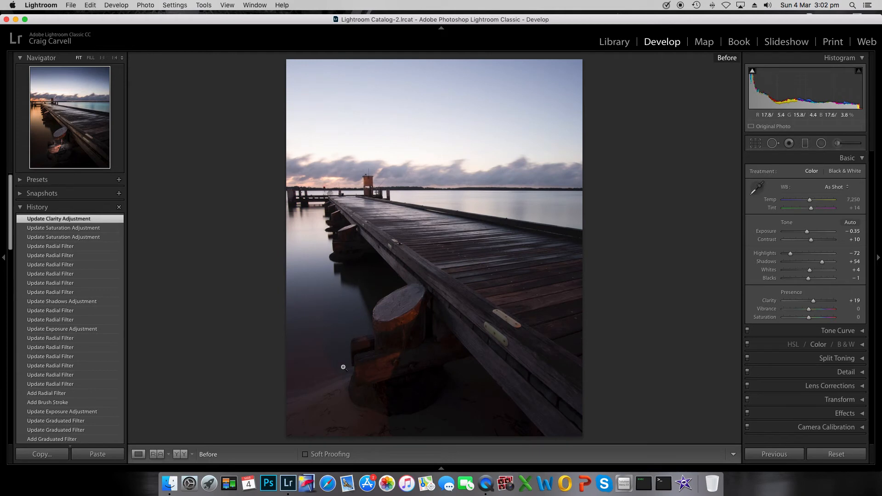
key("backslash")
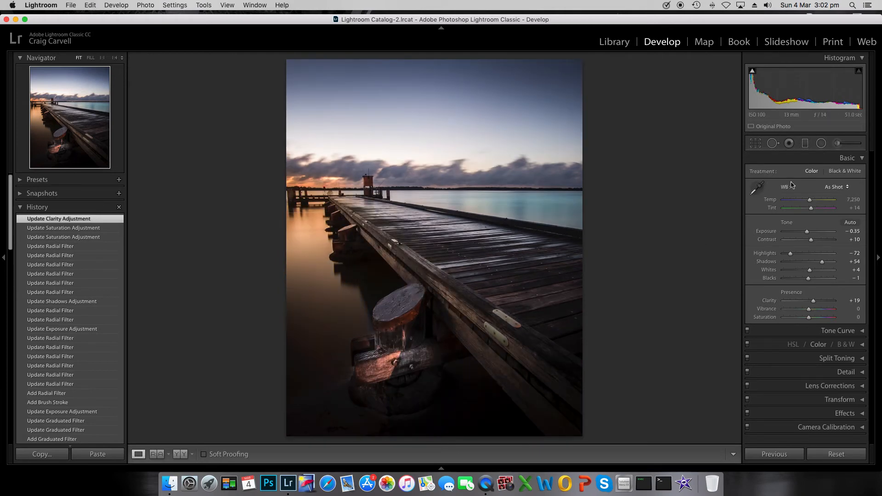
Add a radial filter with Shadows 31 and Feather 100, shaped as a tilted ellipse over the sand in the photo's lower-left corner
left_click(821, 143)
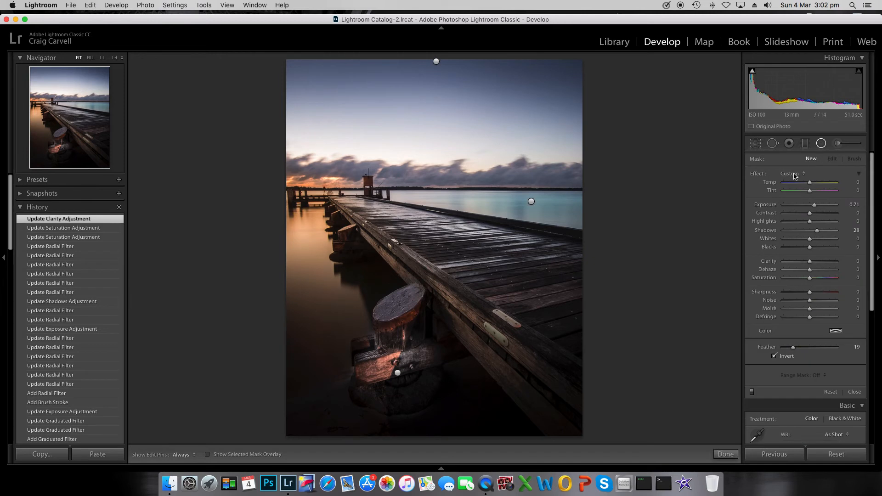
left_click(799, 178)
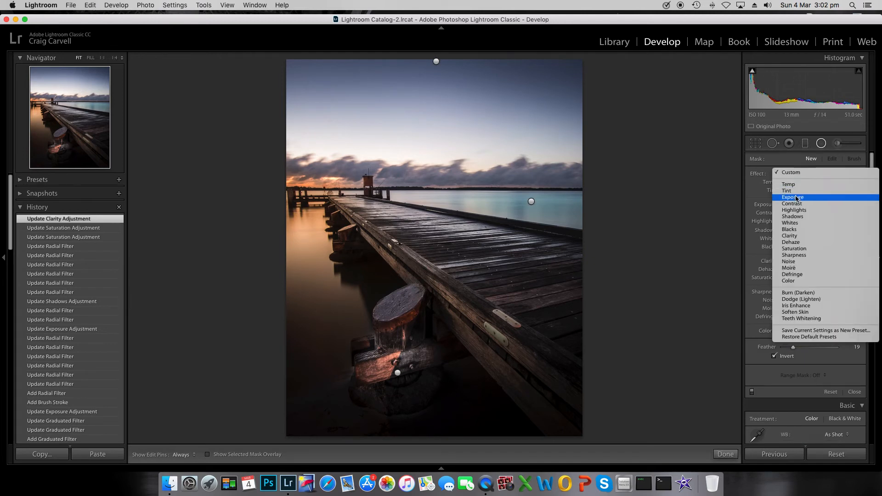
left_click(801, 197)
left_click_drag(809, 230, 817, 230)
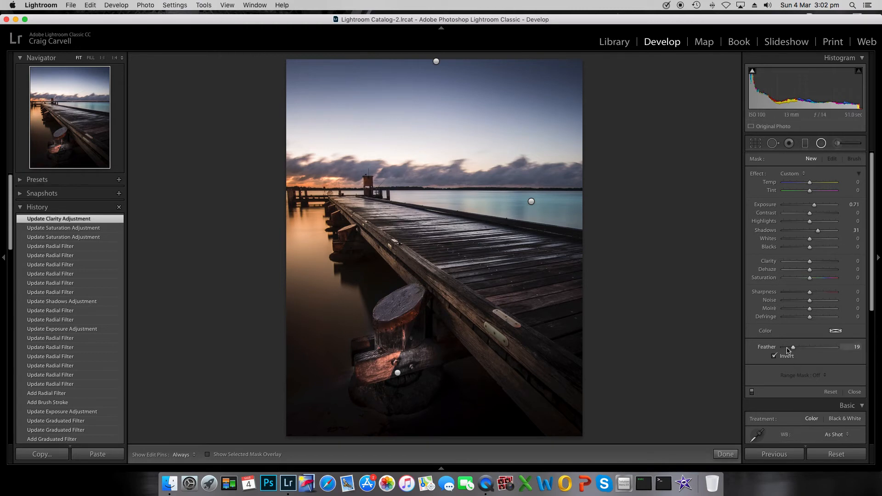
left_click_drag(792, 347, 837, 347)
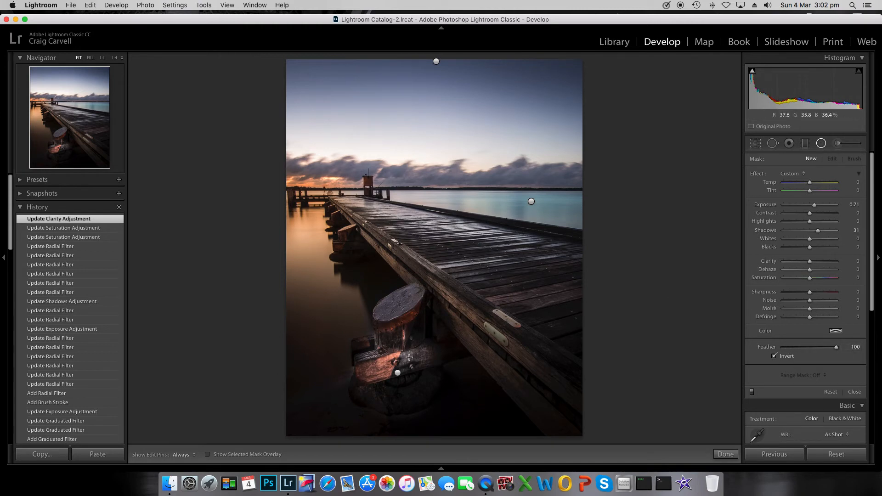
left_click_drag(320, 390, 350, 391)
left_click_drag(276, 411, 259, 417)
mouse_move(307, 398)
left_mouse_down()
mouse_move(287, 404)
mouse_move(312, 423)
mouse_move(298, 398)
mouse_move(316, 431)
mouse_move(298, 404)
left_mouse_up()
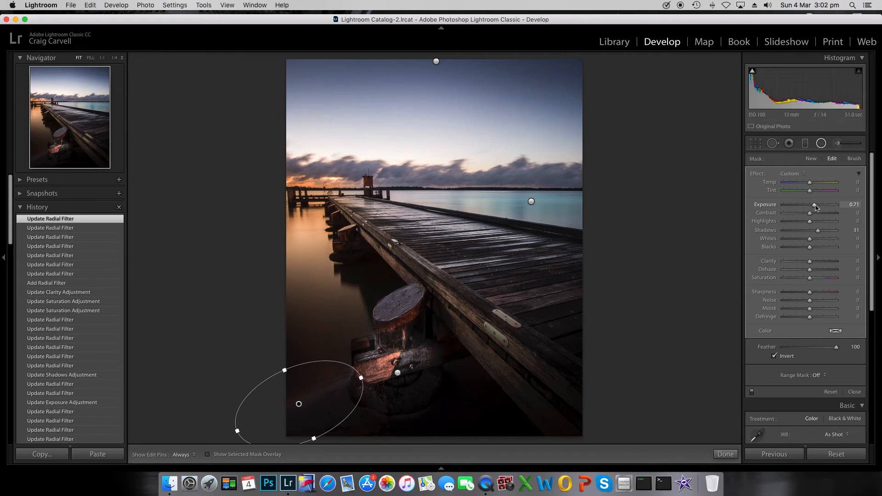
Set the lower-left sand filter's Exposure to 1.97 and Saturation to -25, make its ellipse rounder, and finish the filter
left_click_drag(815, 205, 824, 207)
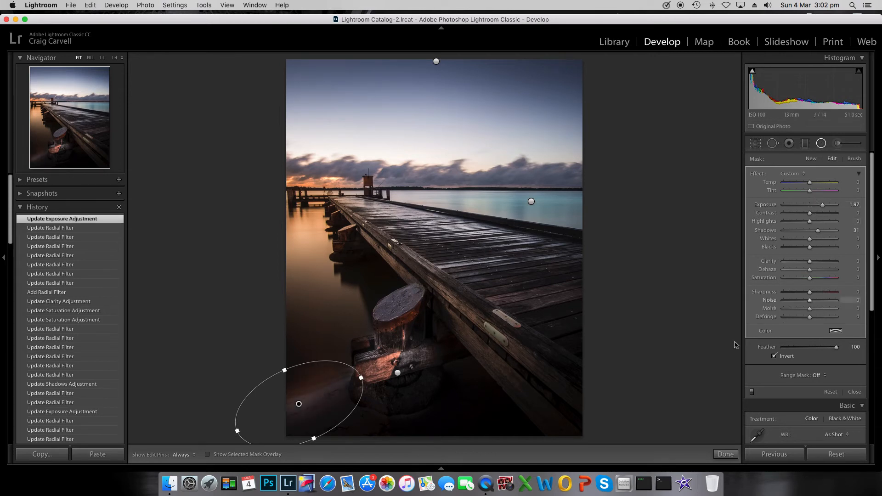
left_click_drag(315, 438, 315, 441)
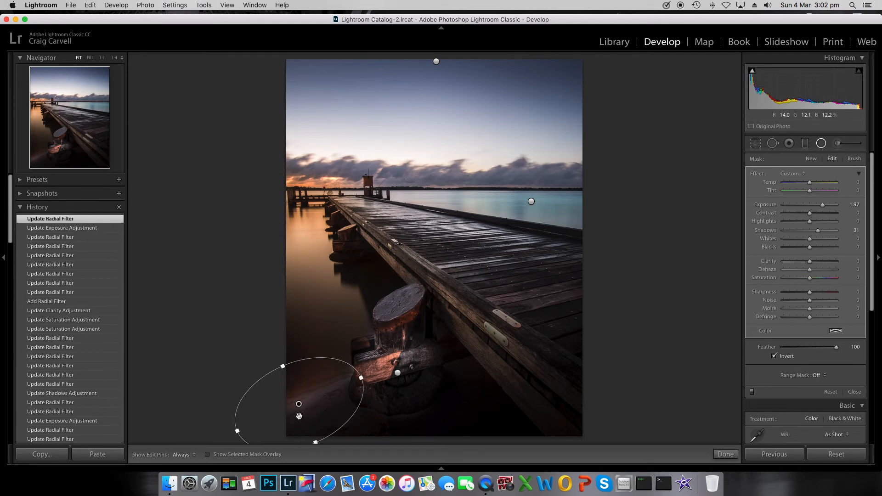
left_click_drag(299, 403, 300, 409)
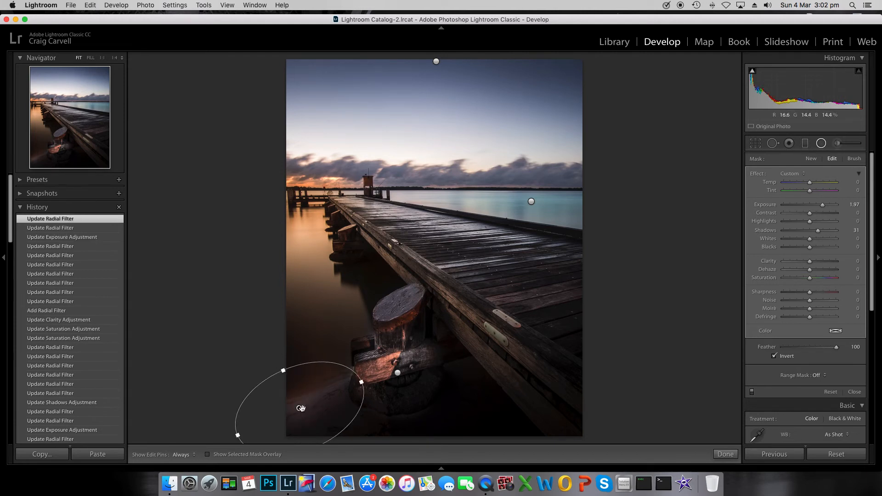
left_click_drag(285, 370, 279, 363)
left_click_drag(297, 408, 297, 406)
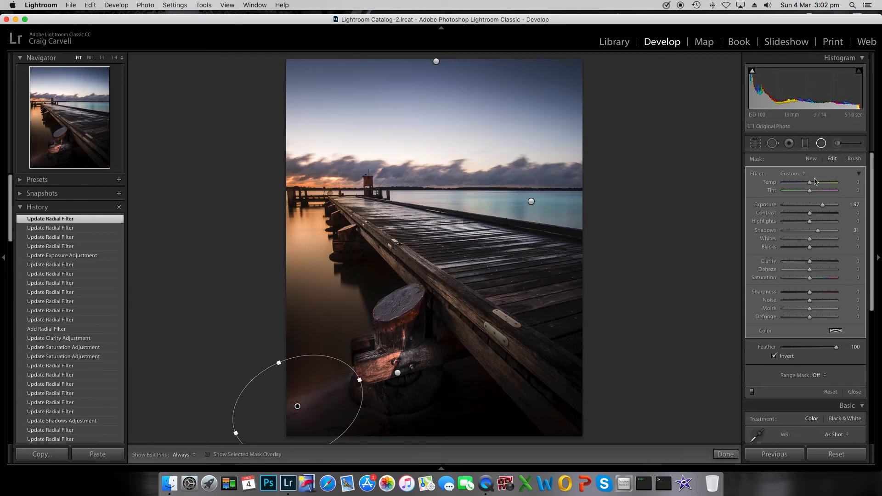
left_click(803, 278)
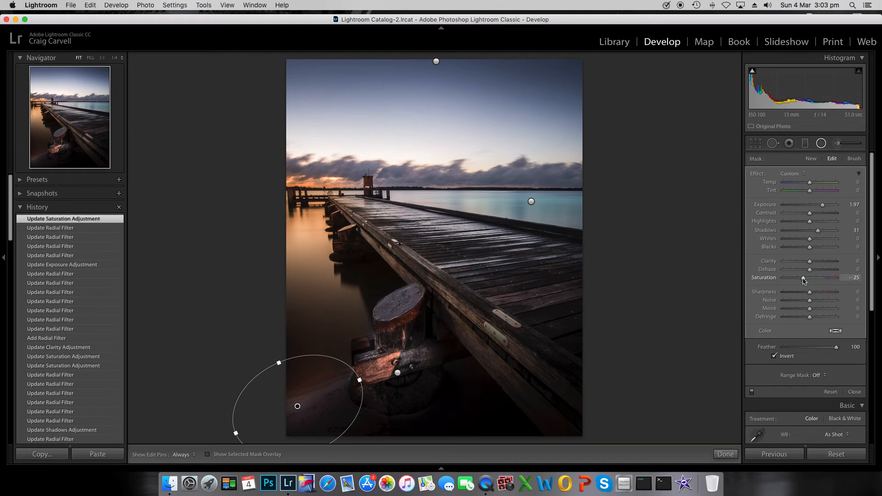
left_click(725, 455)
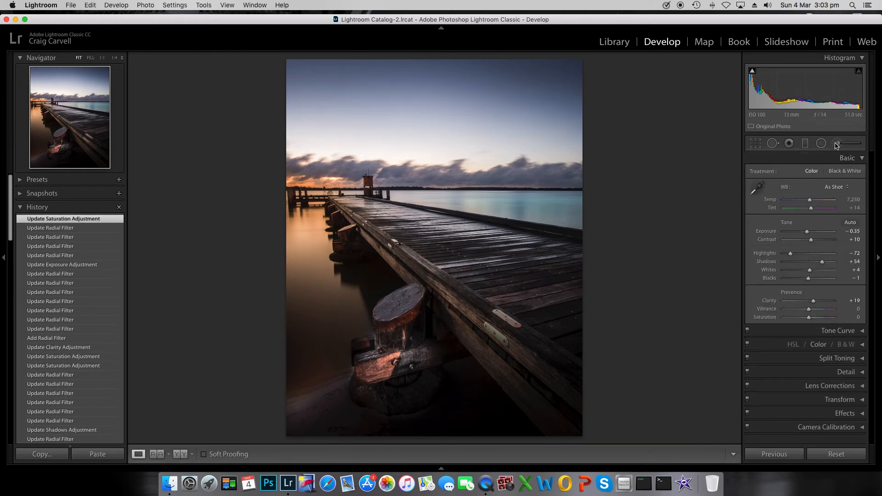
Reselect the radial filter at the post's base, set its Feather to 100, and stretch its circle taller
left_click(821, 142)
left_click(397, 373)
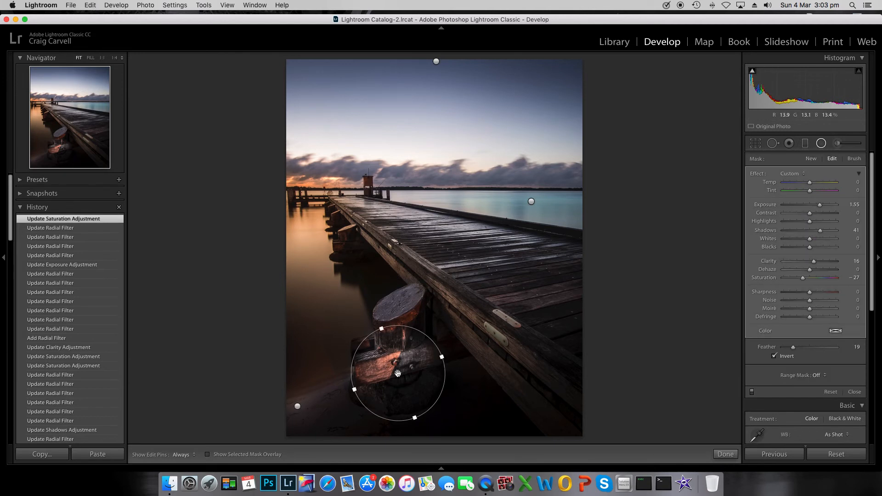
left_click(793, 348)
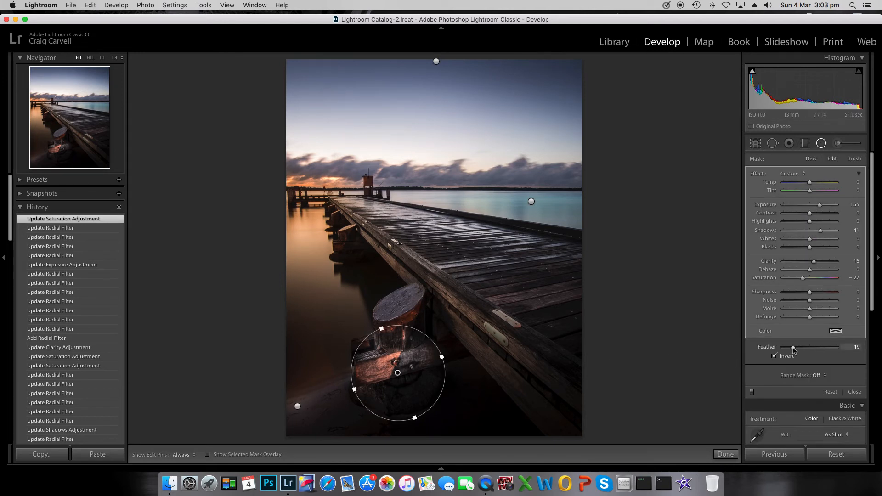
left_click_drag(793, 350, 838, 348)
left_click_drag(415, 417, 417, 425)
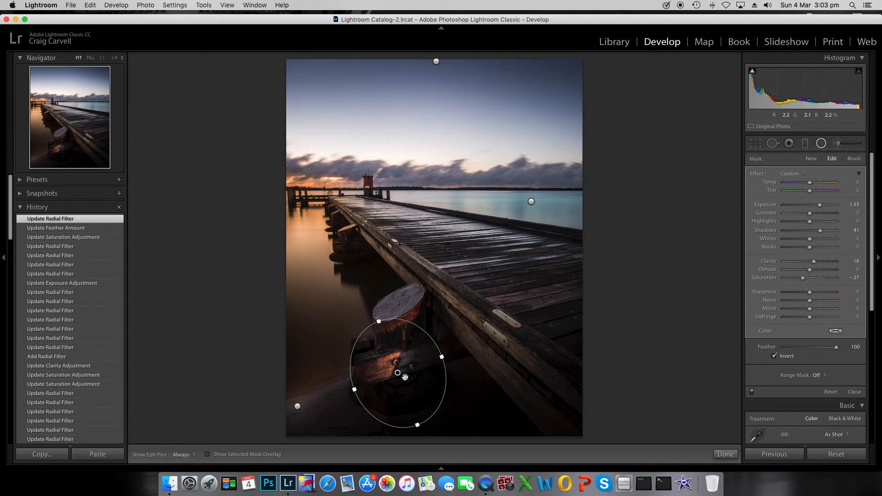
Move the post filter up over the crossbeam, set its Exposure to 2.01, and finish the filter
left_click_drag(397, 373, 398, 355)
left_click_drag(420, 412, 419, 409)
left_click_drag(820, 204, 823, 208)
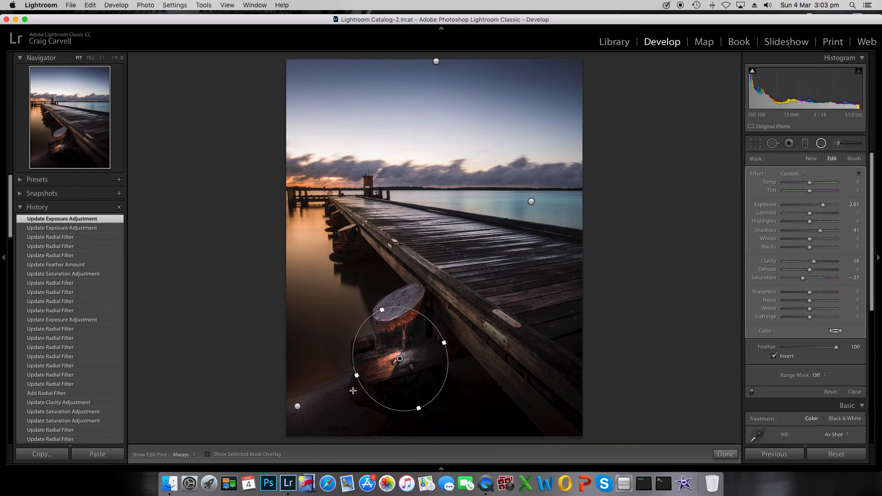
left_click_drag(400, 359, 398, 363)
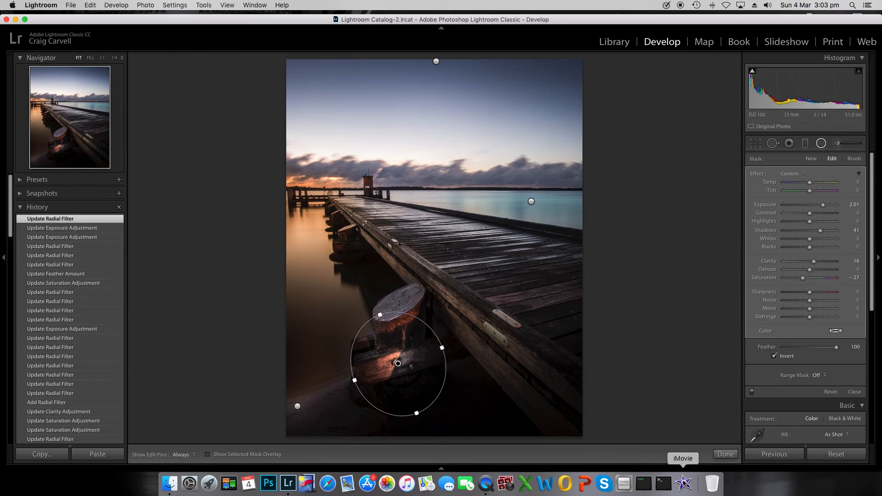
left_click(724, 455)
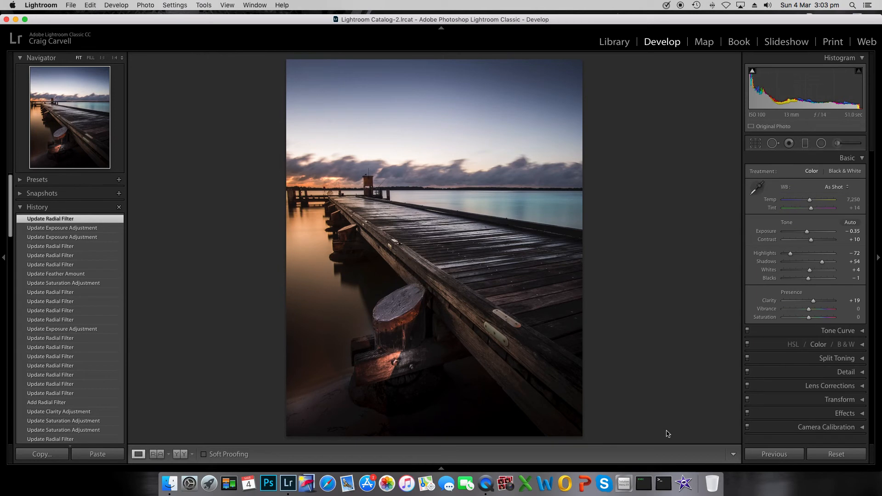
Compare the before and after versions of the photo with the relit post and sand
key("backslash")
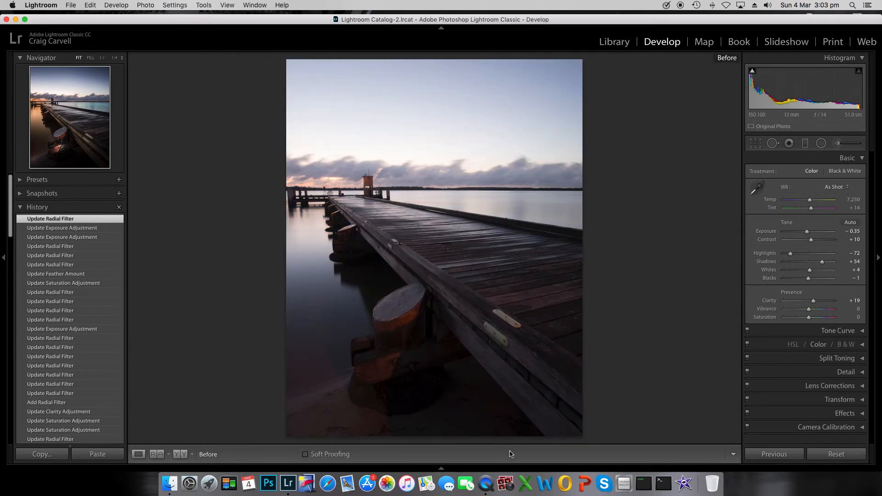
key("backslash")
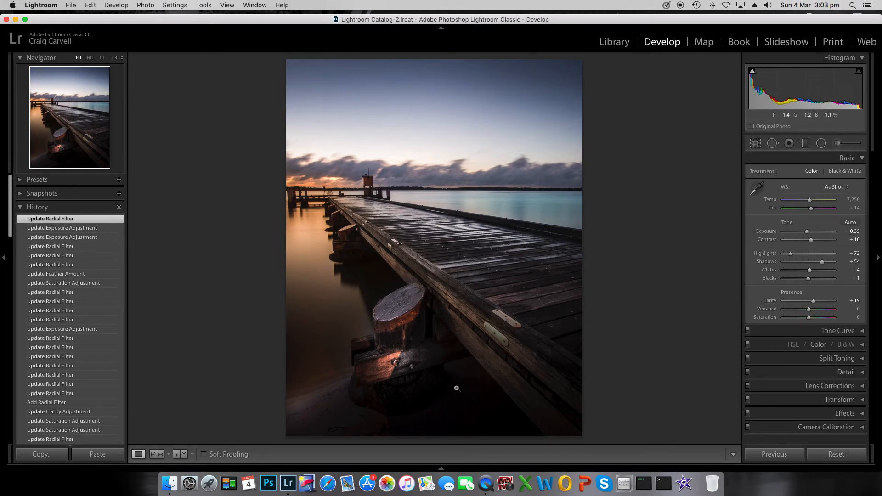
Add a round radial filter on the dark sand between the post and the jetty, with Exposure 3.55 and Shadows 49
left_click(821, 143)
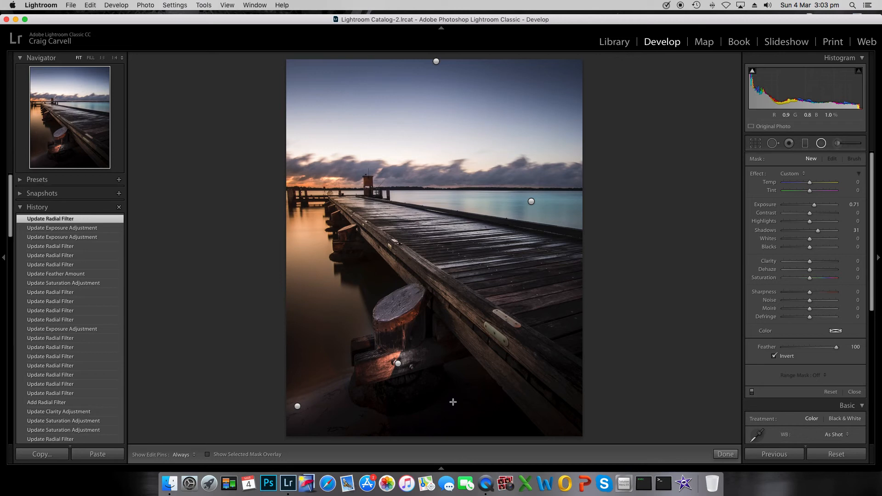
left_click_drag(460, 395, 509, 439)
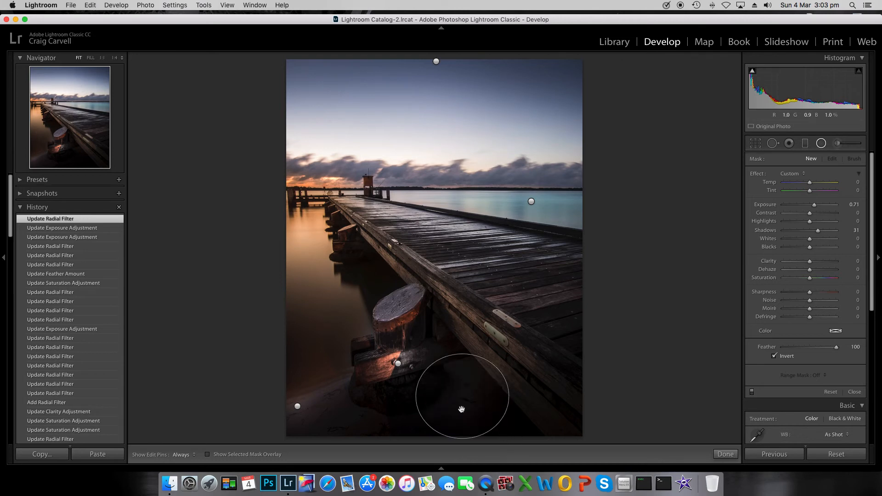
left_click_drag(461, 394, 461, 400)
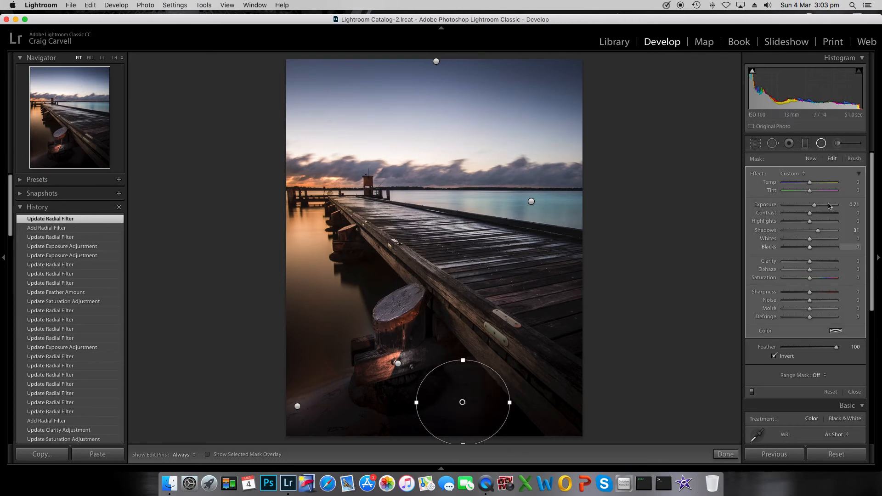
left_click_drag(820, 209, 823, 235)
Move the new sand filter up beside the jetty's edge, rotate it diagonally, and finish the filter
left_click_drag(461, 400, 460, 385)
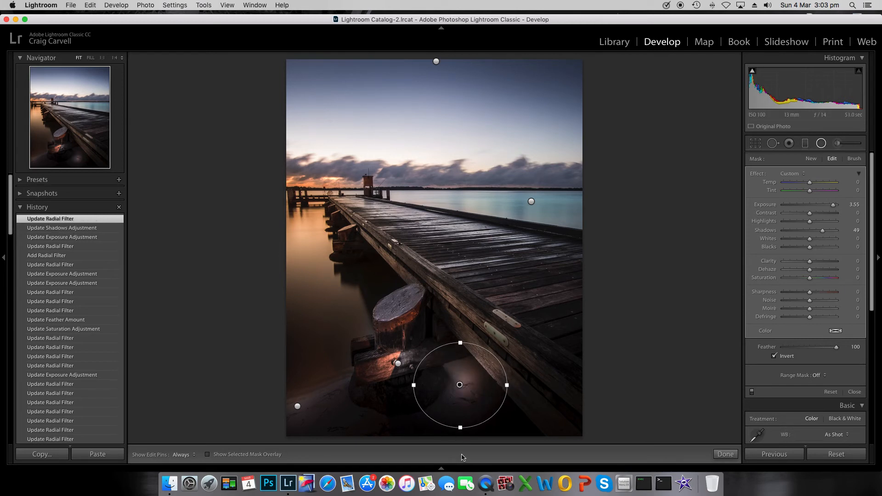
left_click_drag(460, 428, 459, 383)
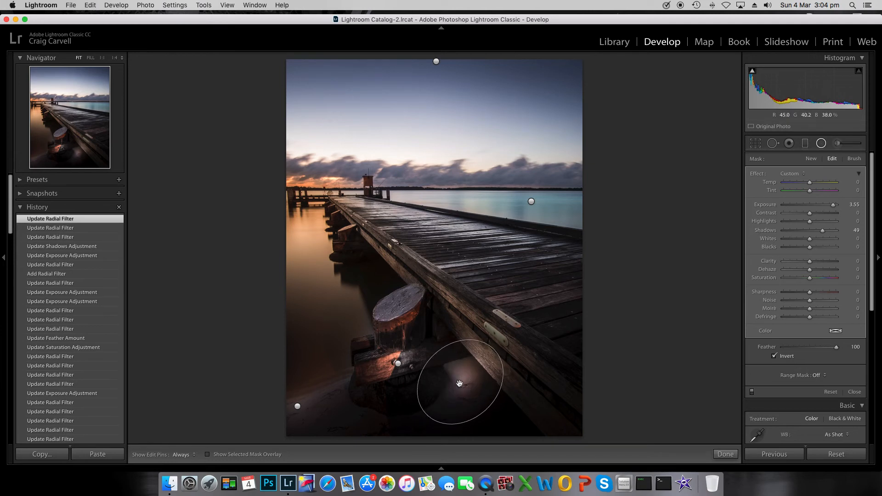
mouse_move(460, 382)
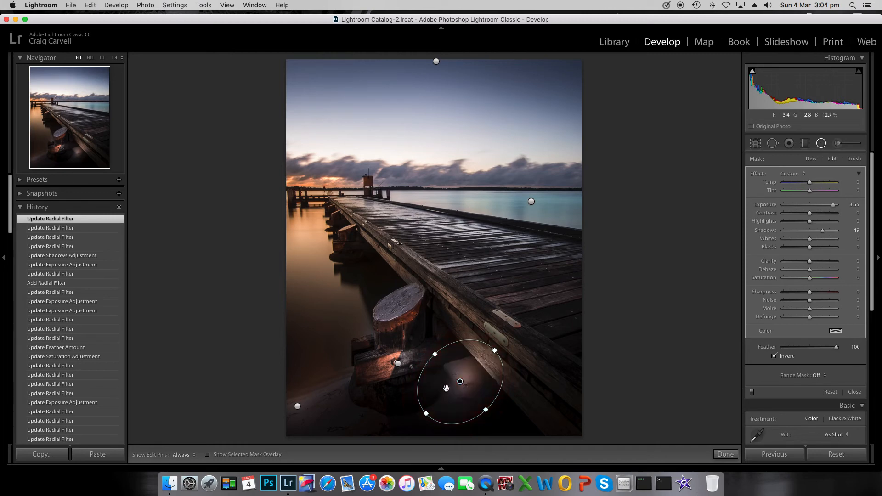
left_click(725, 454)
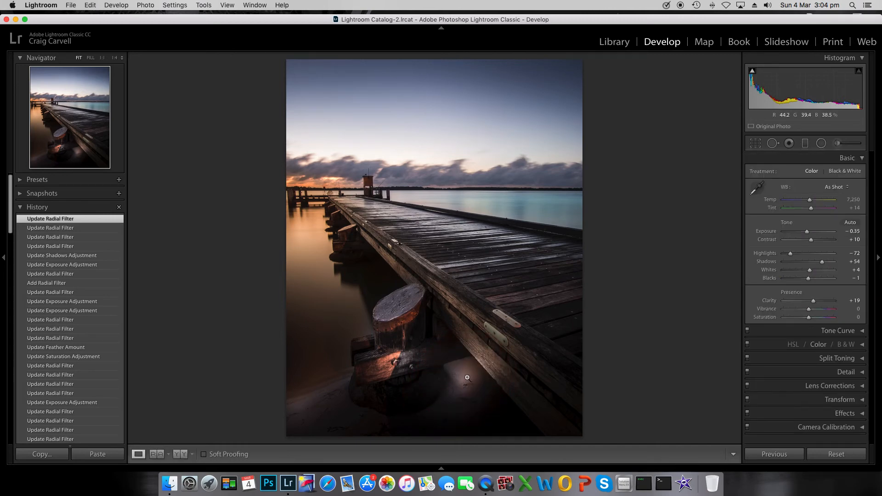
Inspect the lit sand beside the jetty up close, then lower its radial filter's Exposure to 2.89 and enlarge it slightly
left_click(467, 378)
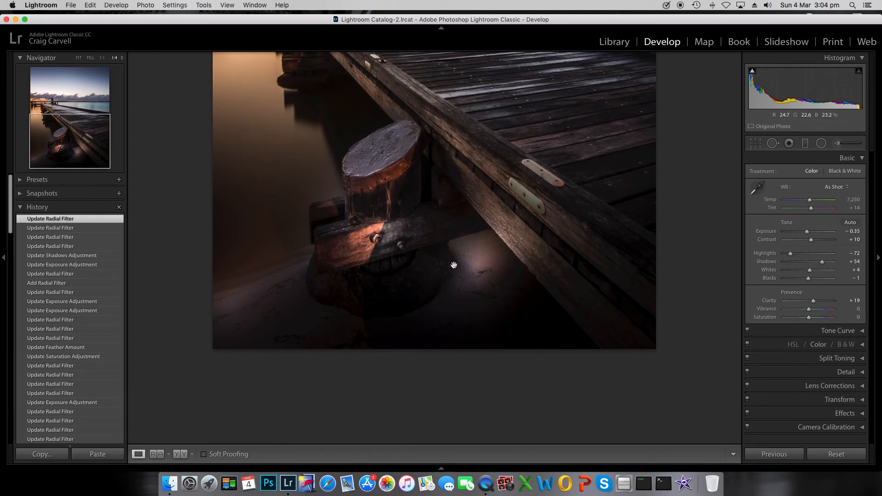
left_click(437, 325)
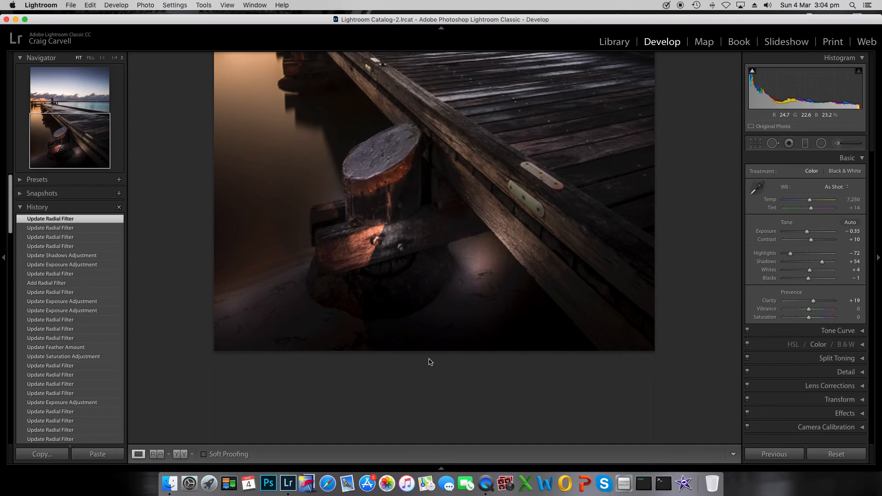
left_click(821, 143)
left_click(459, 382)
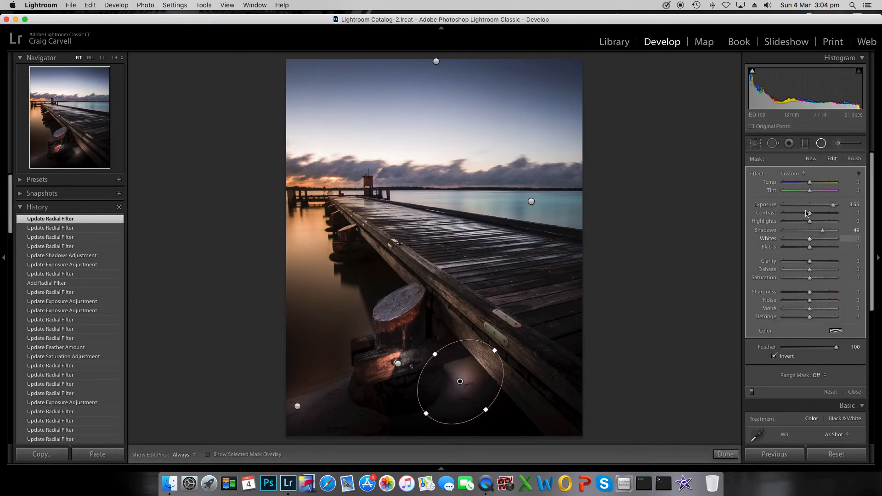
left_click_drag(832, 205, 826, 208)
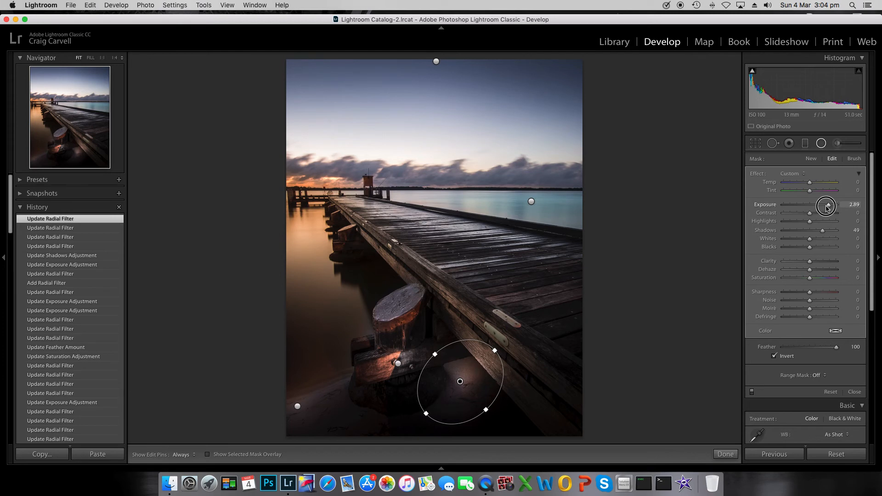
left_click_drag(486, 409, 492, 413)
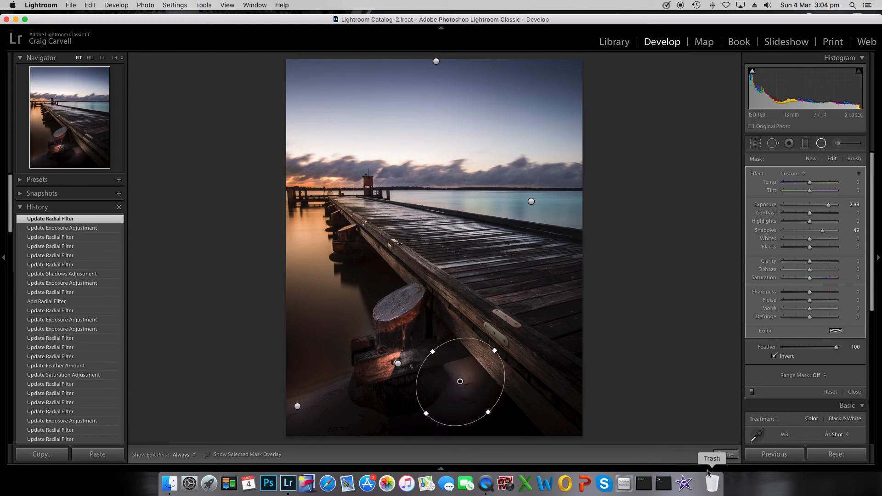
left_click(725, 454)
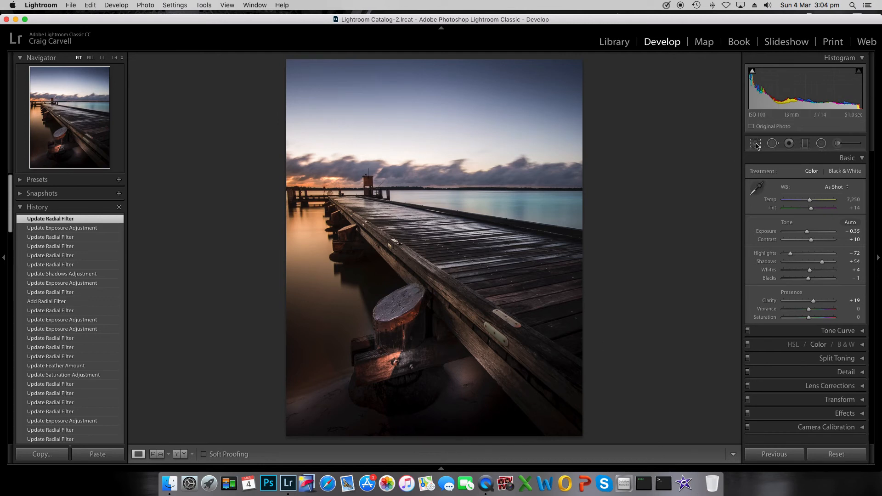
Add a diagonal graduated filter with the Exposure effect at -1.24 across the photo's lower-right corner
left_click(806, 144)
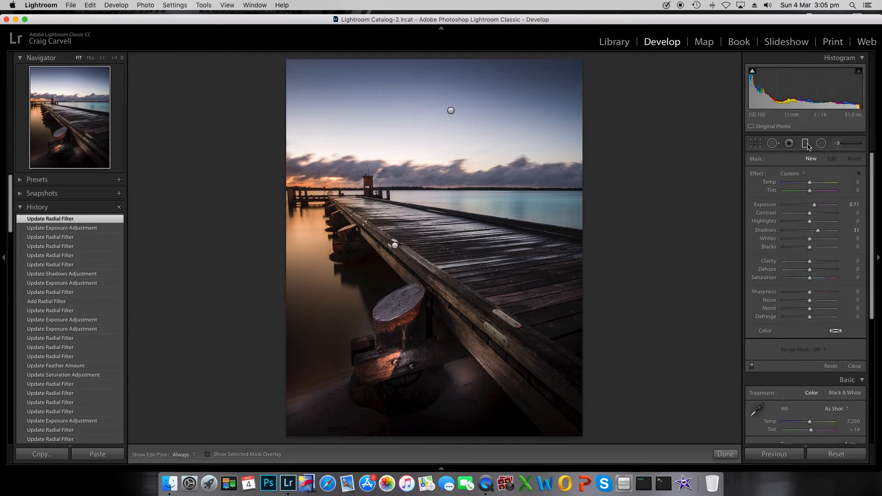
left_click(787, 178)
left_click(803, 205)
left_click_drag(803, 204, 801, 205)
left_click_drag(565, 407, 510, 334)
Adjust the spread of the lower-right graduated filter and set its Exposure to -2.56
left_click_drag(554, 420, 551, 418)
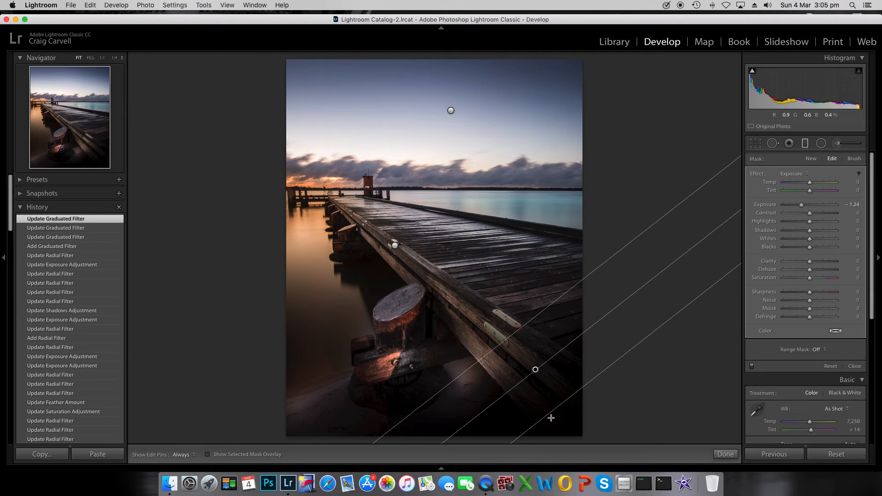
left_click_drag(551, 418, 557, 418)
left_click_drag(801, 205, 792, 208)
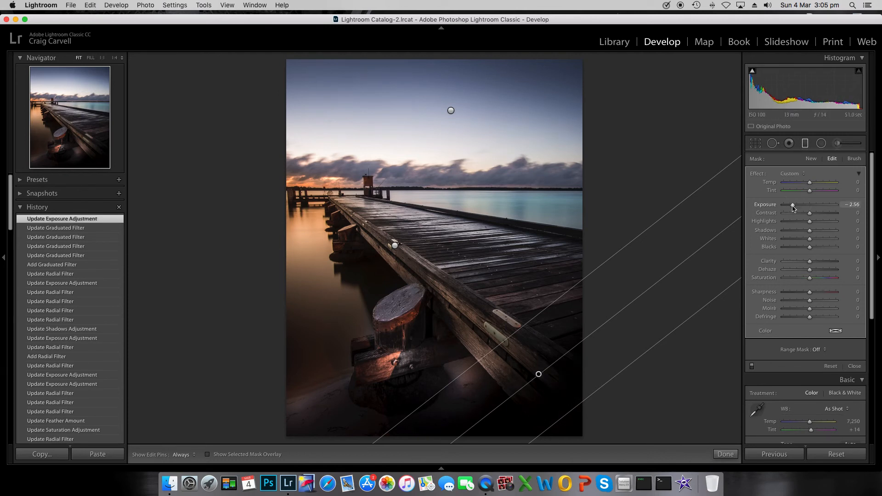
Finish the lower-right graduated filter and compare the edited photo with its Before version
left_click(725, 454)
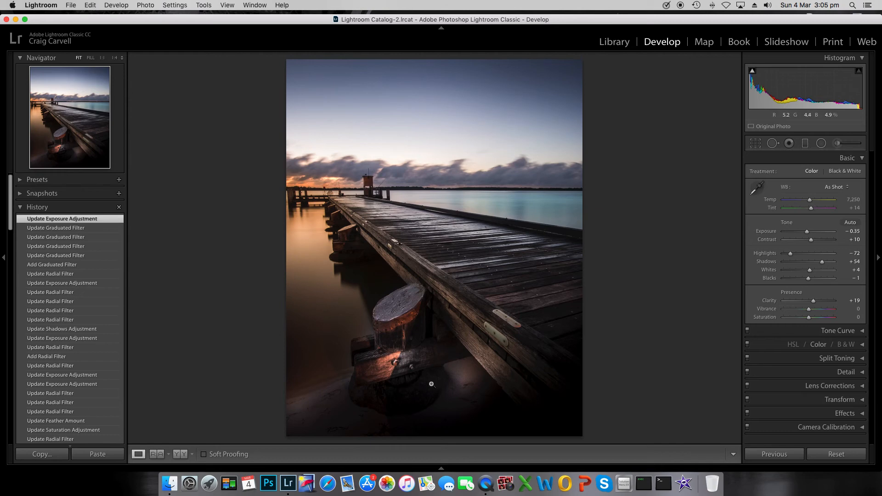
key("backslash")
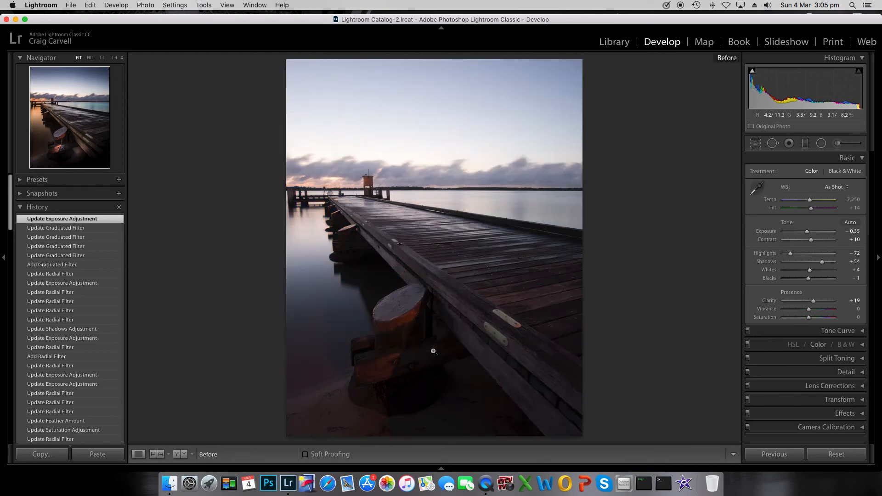
key("backslash")
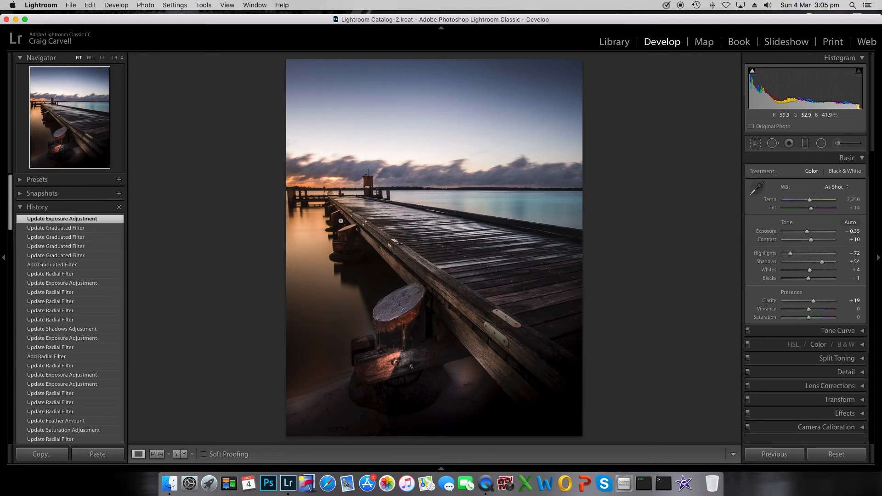
Add a small radial filter around the distant posts beside the jetty, with Exposure at 1.08 and Shadows at 27
left_click(821, 144)
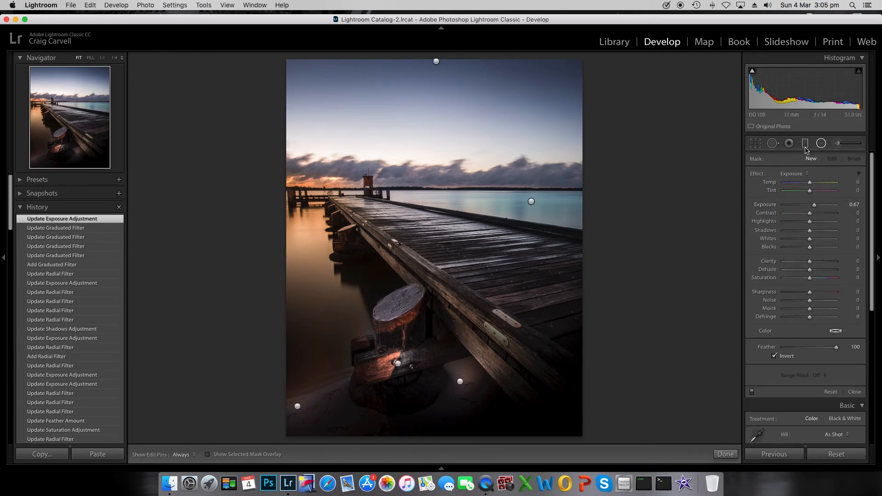
left_click_drag(814, 204, 816, 205)
left_click_drag(347, 242, 362, 264)
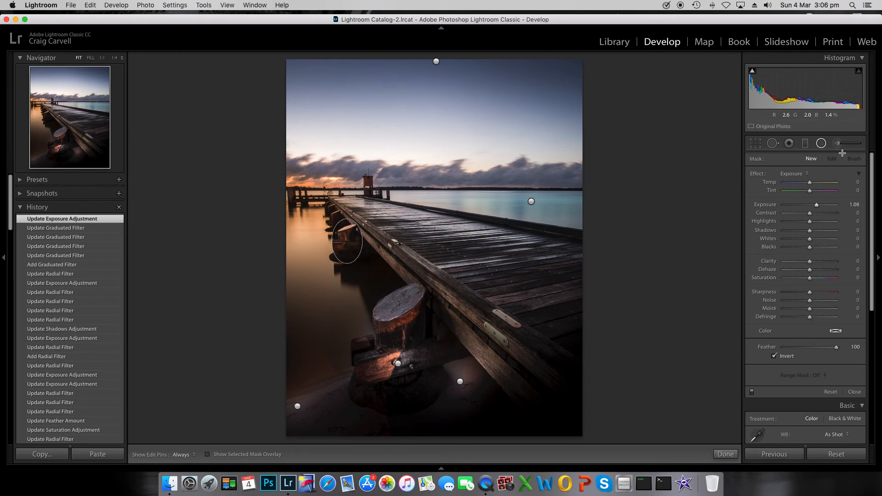
left_click_drag(809, 230, 817, 230)
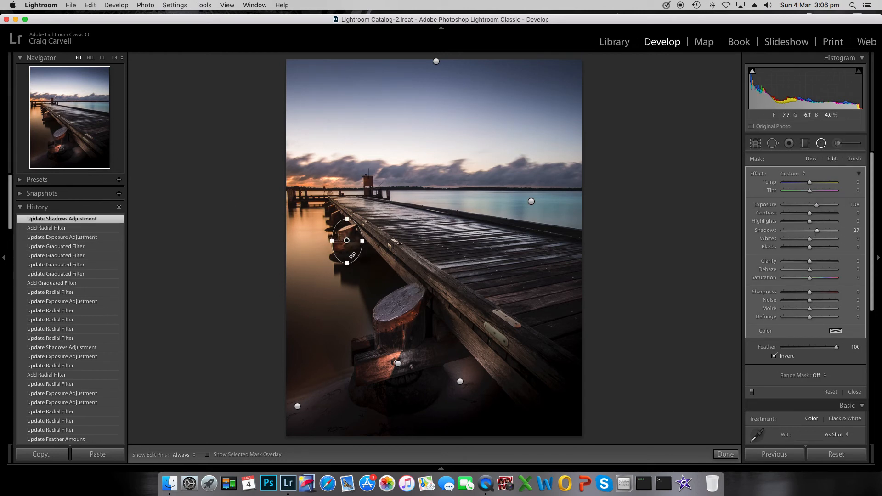
Rotate, elongate and reposition the radial filter so it follows the row of distant posts, and finish the filter
left_click_drag(360, 252, 349, 254)
left_click_drag(334, 202, 331, 198)
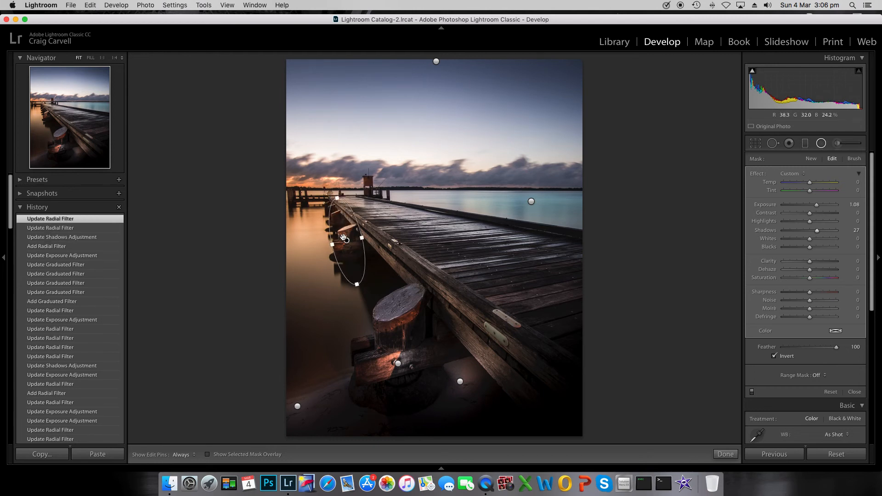
left_click_drag(343, 239, 340, 232)
left_click_drag(360, 265, 345, 236)
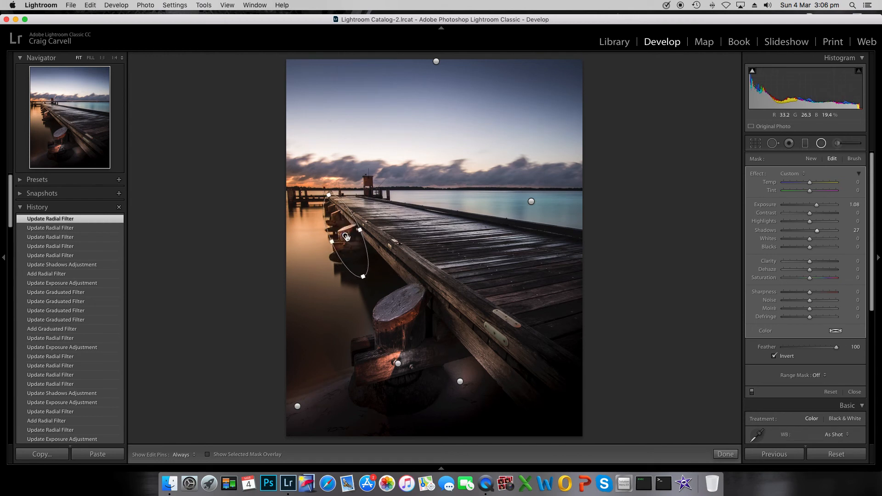
left_click(725, 454)
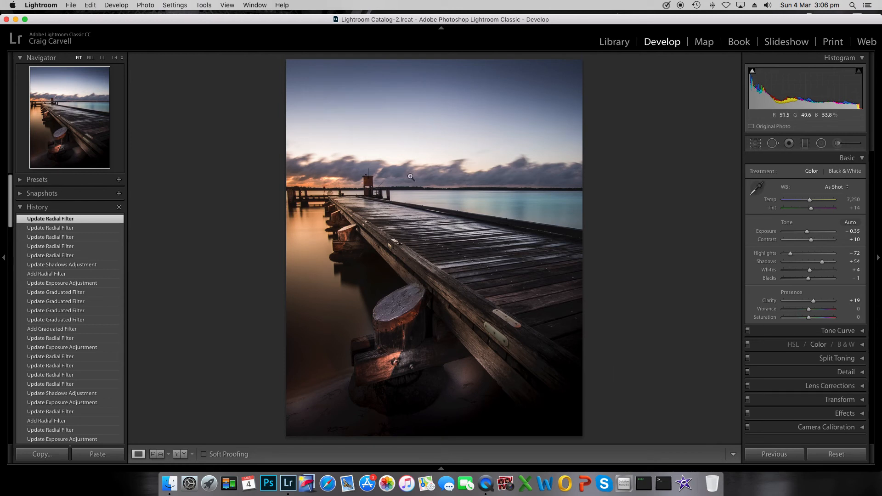
Compare the original and edited photo side by side, and return to the single-image view
left_click(848, 160)
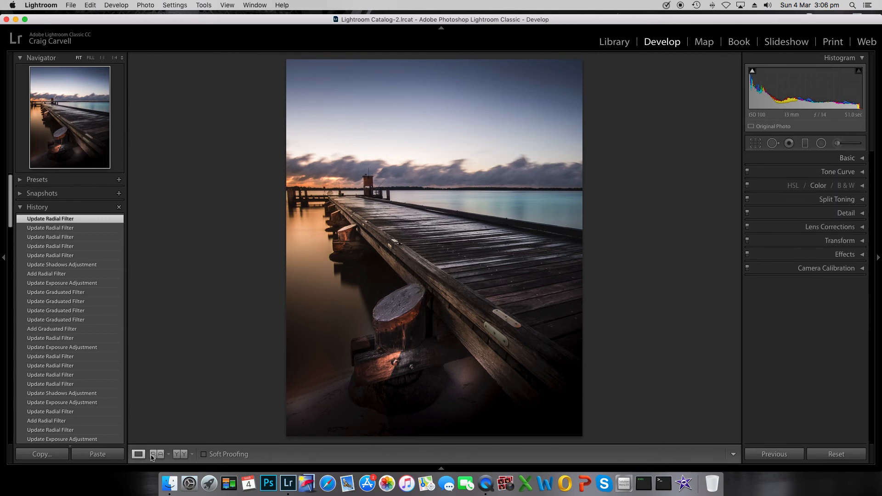
left_click(178, 457)
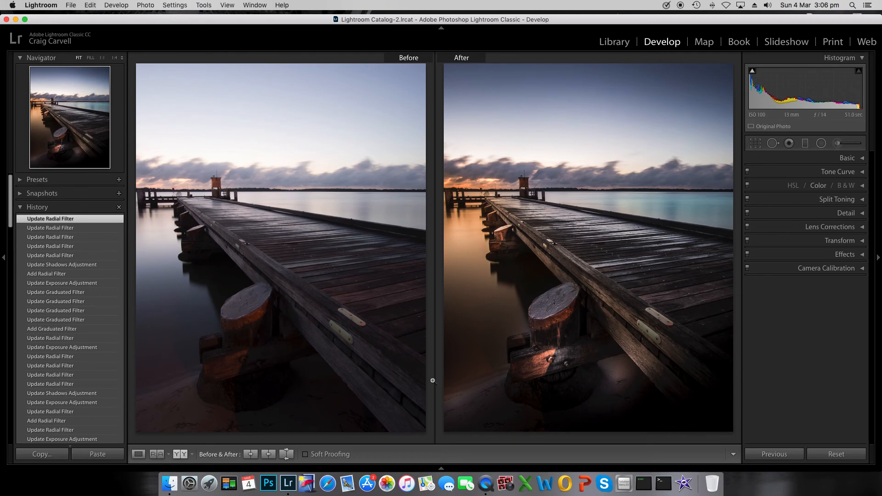
left_click(140, 456)
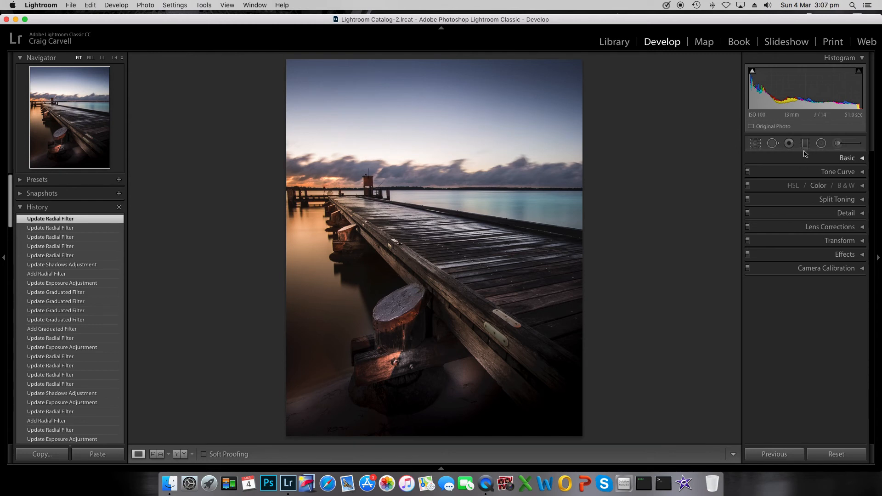
Add a wide, flat radial filter with the Temp effect at 42 over the clouds at the photo's left horizon
left_click(821, 143)
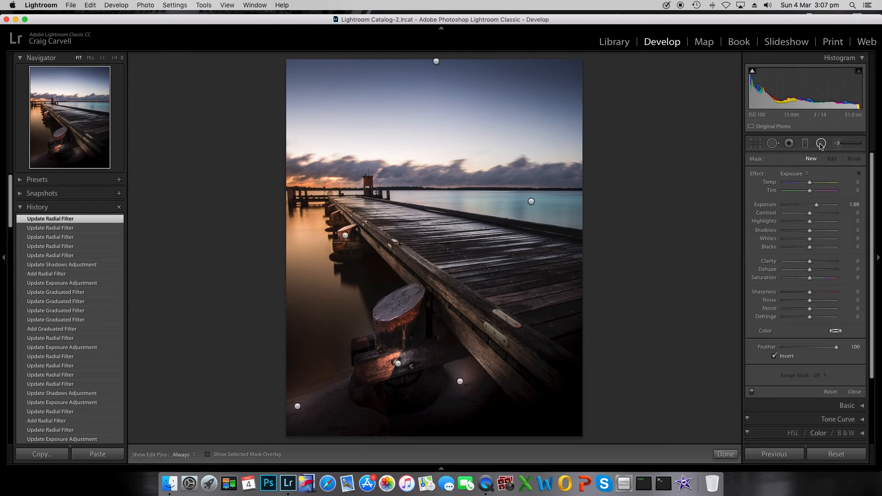
left_click(797, 174)
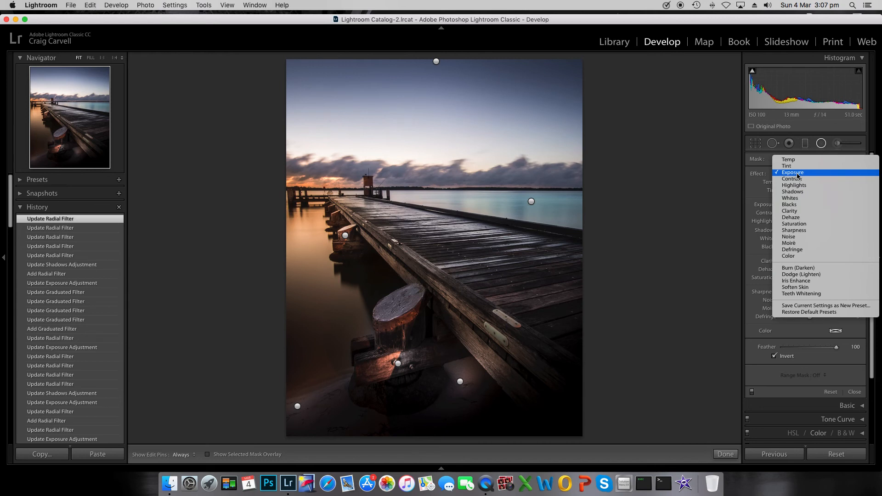
left_click(789, 159)
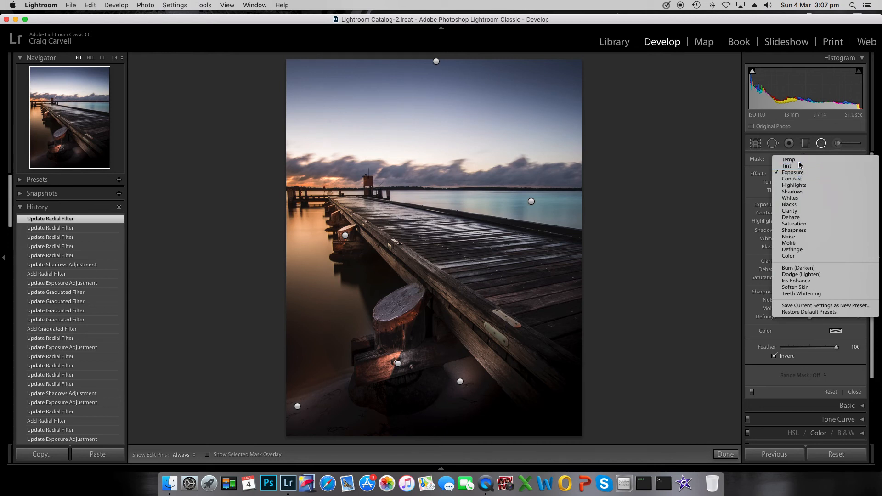
left_click_drag(824, 185, 820, 185)
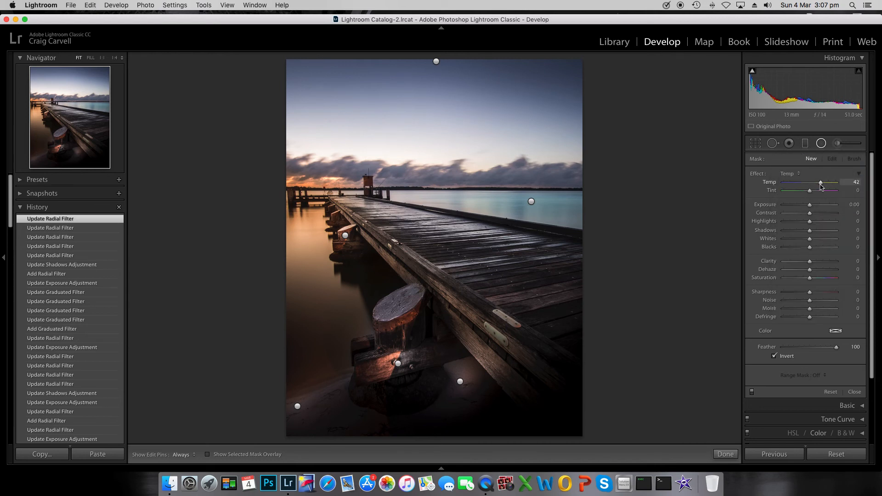
mouse_move(296, 170)
left_mouse_down()
mouse_move(374, 193)
mouse_move(439, 196)
mouse_move(288, 155)
mouse_move(299, 166)
left_mouse_up()
Set the cloud radial filter's Exposure to -0.20 and Temp to 54, and enlarge it across the horizon
left_click_drag(809, 205, 809, 208)
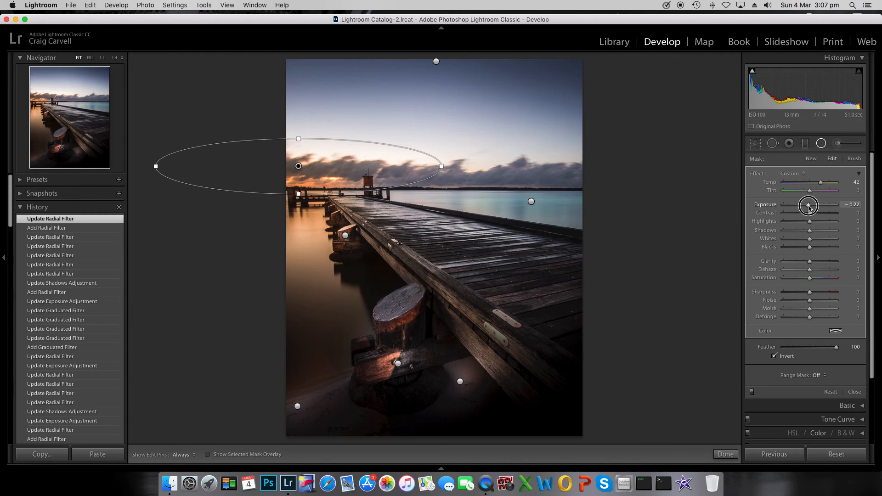
left_click_drag(809, 208, 823, 187)
left_click_drag(442, 165, 478, 166)
left_click_drag(335, 186, 335, 186)
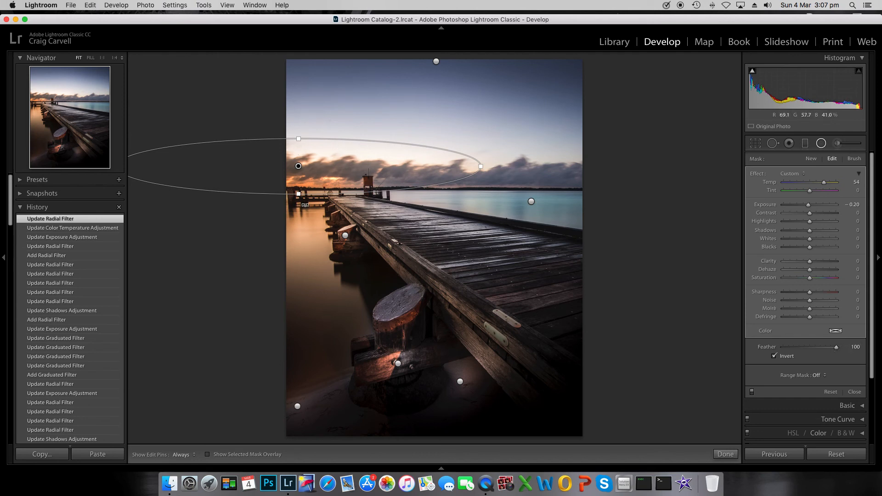
left_click_drag(299, 193, 299, 199)
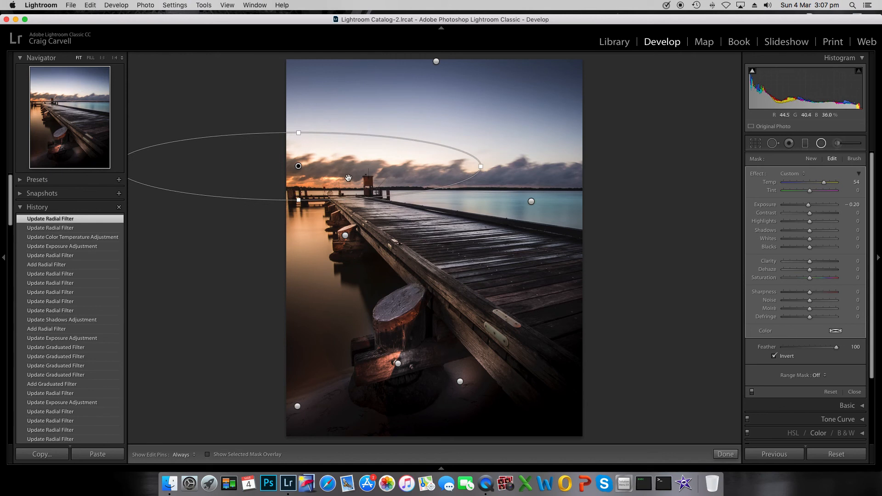
left_click(719, 456)
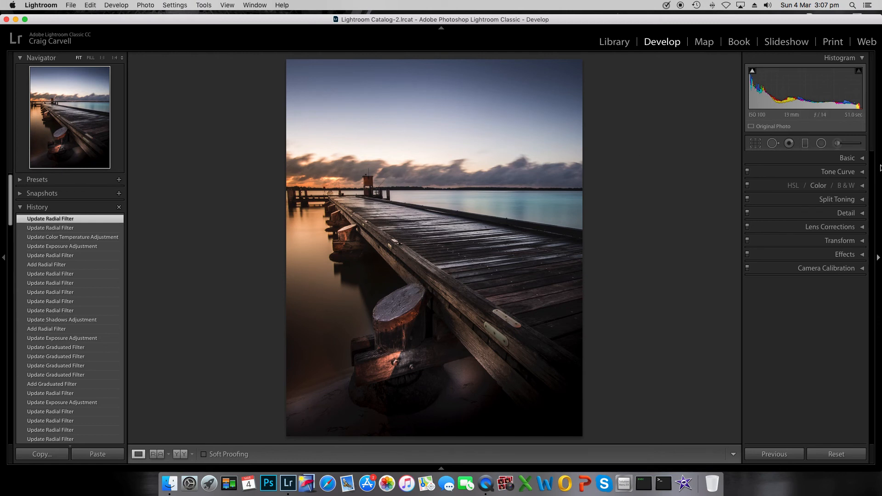
Add a slanted graduated filter with the Tint effect at -43 from the upper-right sky down to the horizon
left_click(805, 143)
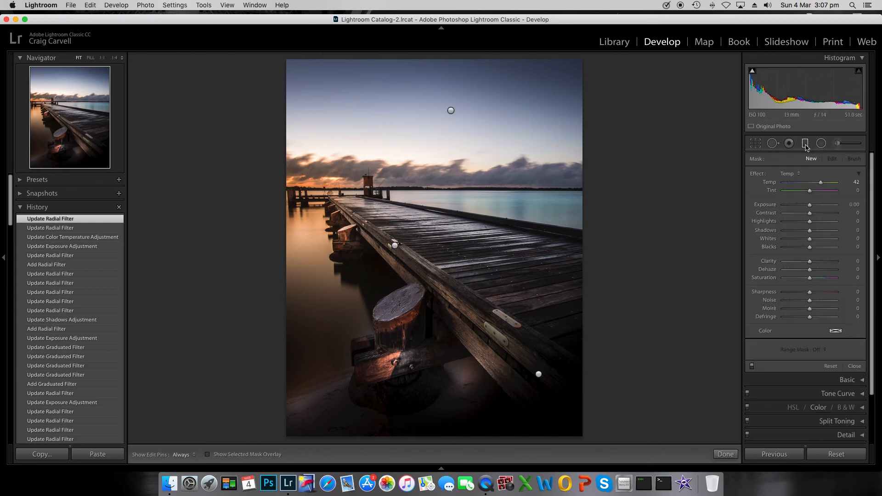
left_click(789, 174)
left_click(792, 183)
left_click_drag(802, 193, 798, 191)
left_click_drag(555, 102, 541, 188)
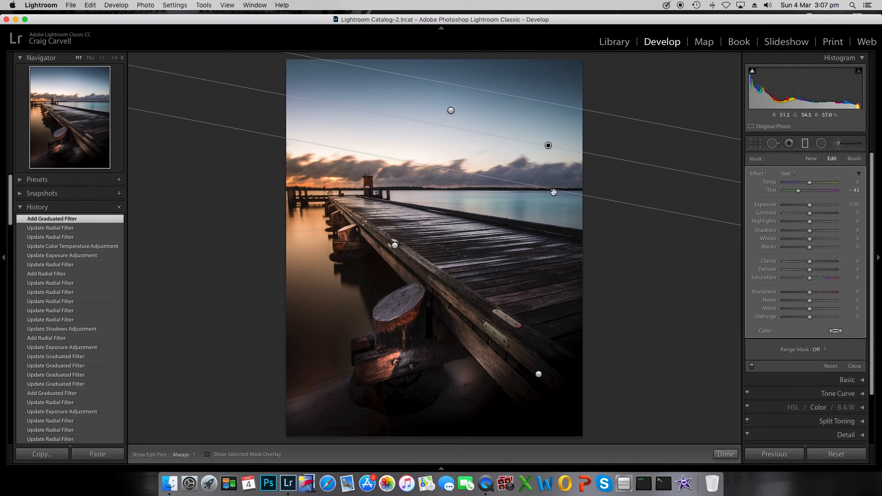
Widen and slightly rotate the sky's new graduated filter, and set its Tint to -72 and Temp to -14
left_click_drag(543, 101, 557, 76)
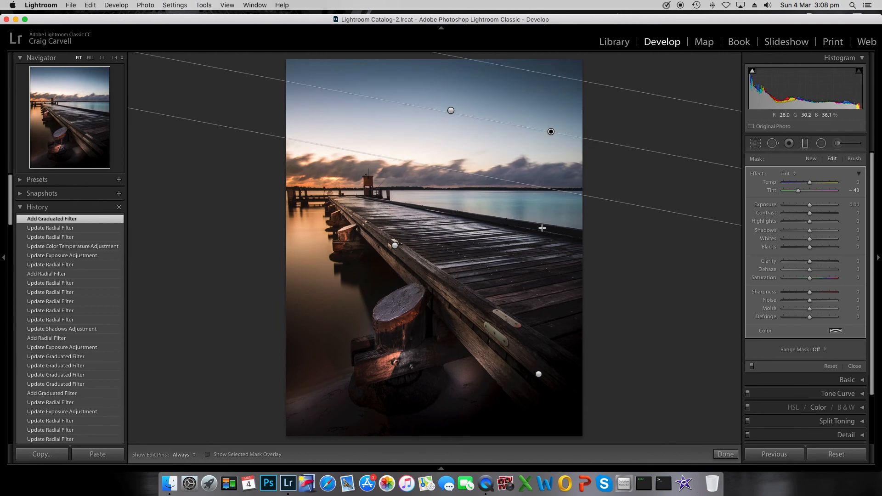
left_click_drag(585, 141, 595, 141)
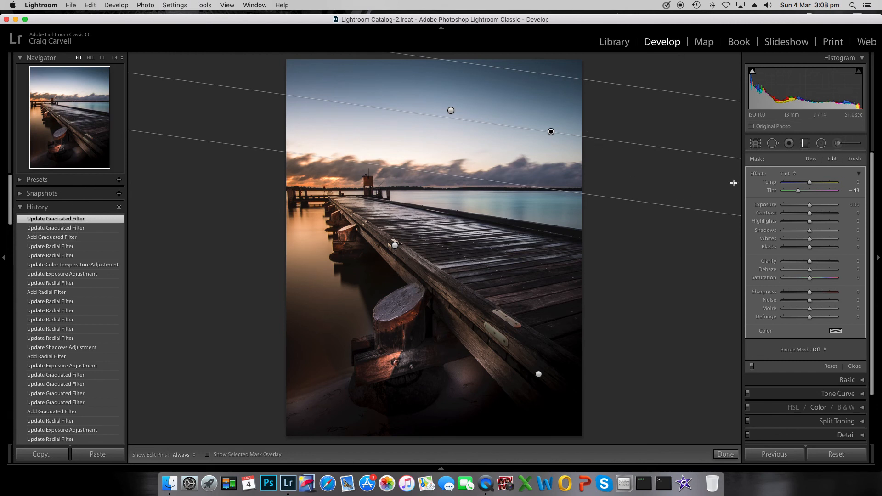
mouse_move(799, 191)
left_mouse_down()
mouse_move(789, 192)
mouse_move(805, 183)
left_mouse_up()
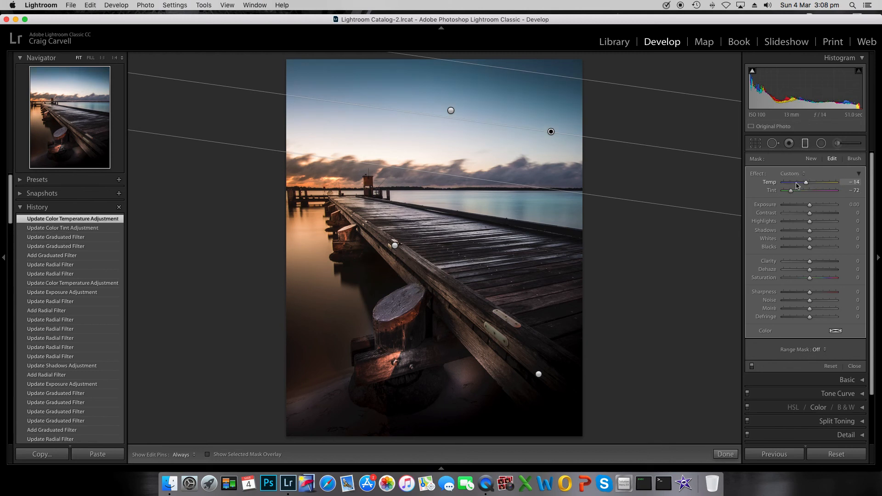
left_click_drag(400, 172, 395, 167)
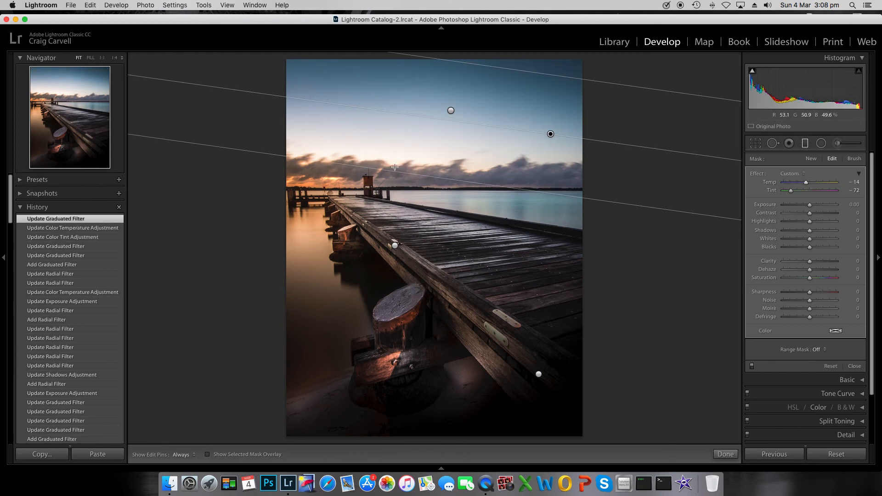
Try an Exposure change on the sky's graduated filter, reset it to 0, and close the filter
left_click_drag(811, 208, 810, 208)
left_click(850, 204)
type("0")
key("Return")
key("Return")
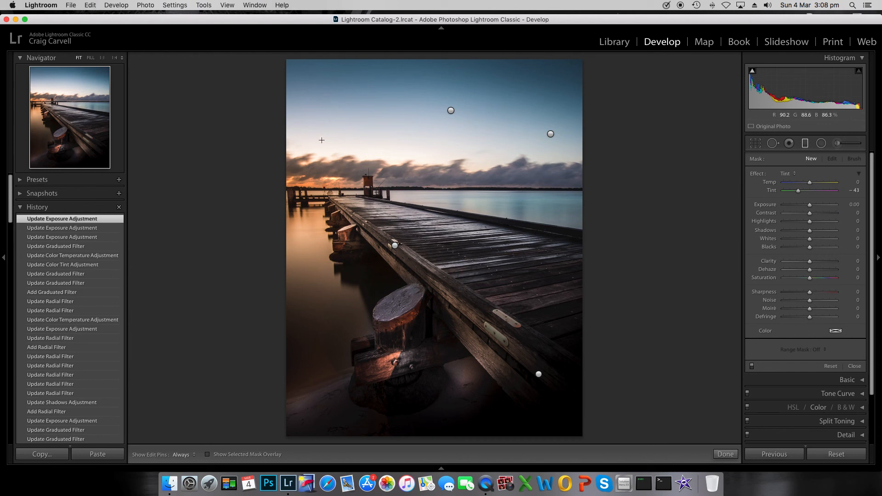
Add a wide radial filter with the Exposure effect over the bright sky above the left clouds, and set Exposure to -1.10
left_click(822, 146)
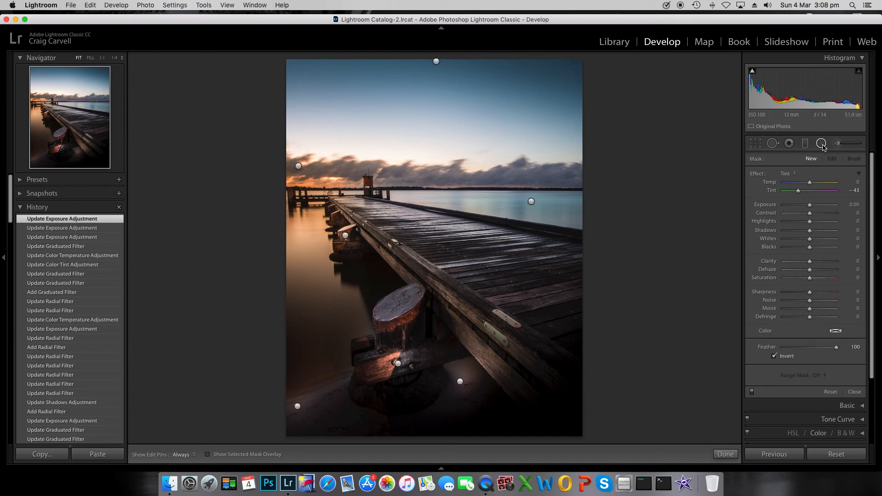
left_click(788, 173)
left_click(794, 175)
left_click_drag(353, 145, 521, 179)
left_click_drag(351, 146, 354, 149)
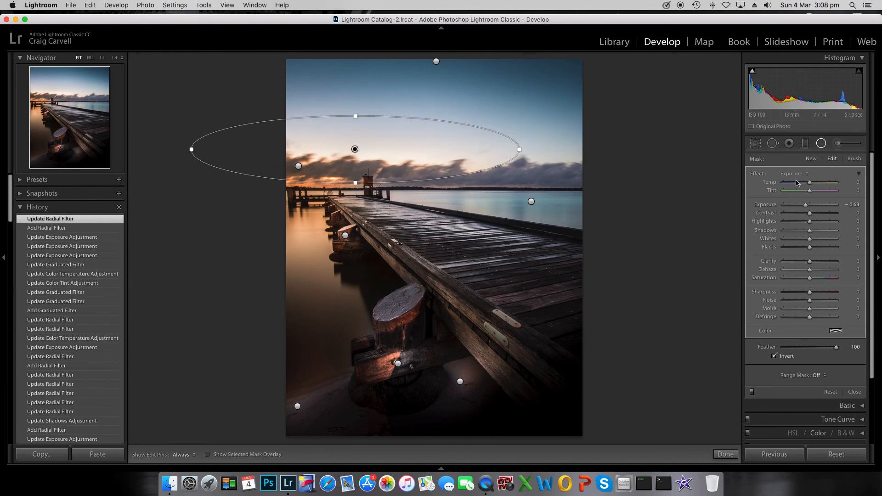
left_click_drag(805, 207, 802, 208)
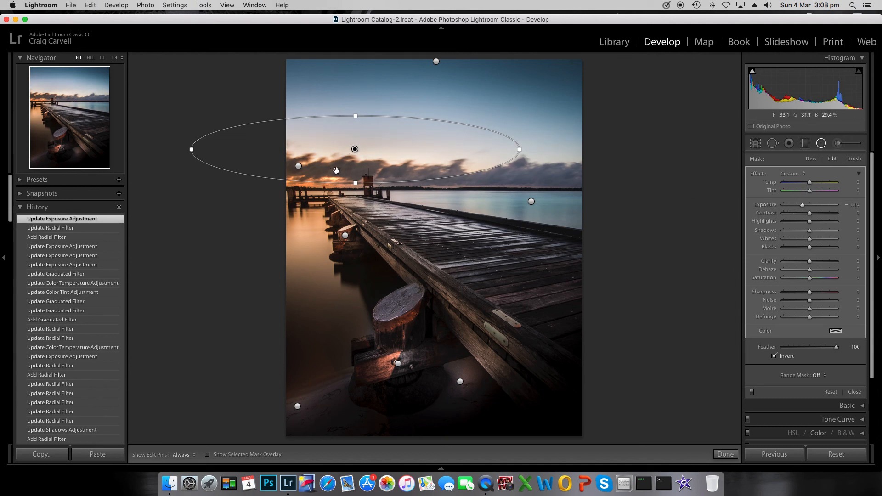
Erase the new radial filter's darkening along the clouds and horizon, using eraser brush sizes 11.0 and 7.0
left_click(850, 159)
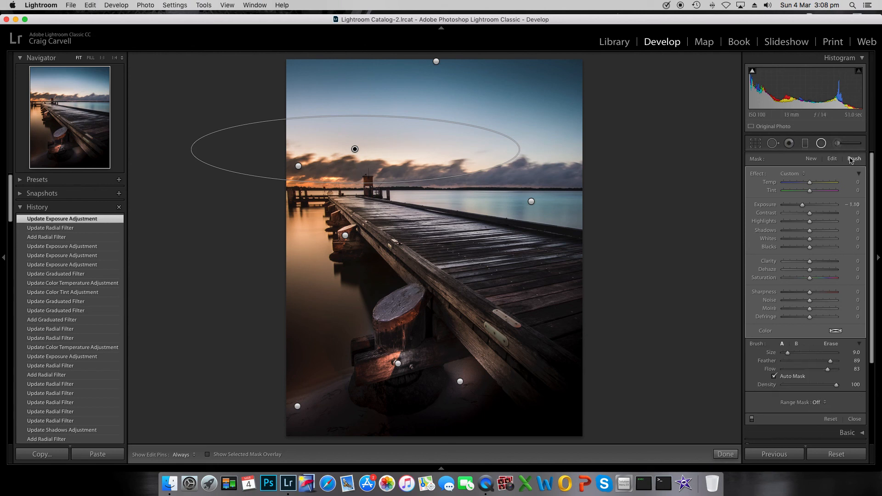
left_click(830, 344)
scroll(352, 172, "down", 10)
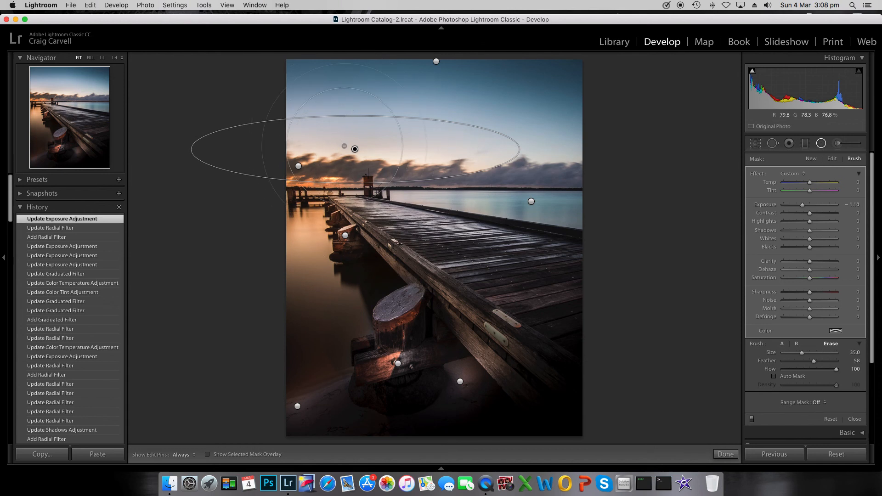
key("h")
scroll(359, 178, "down", 3)
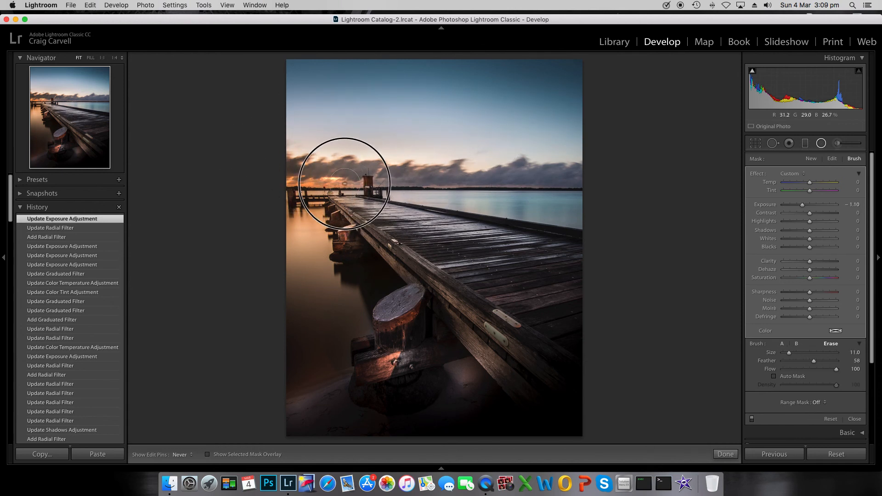
left_click(294, 177)
scroll(289, 167, "down", 4)
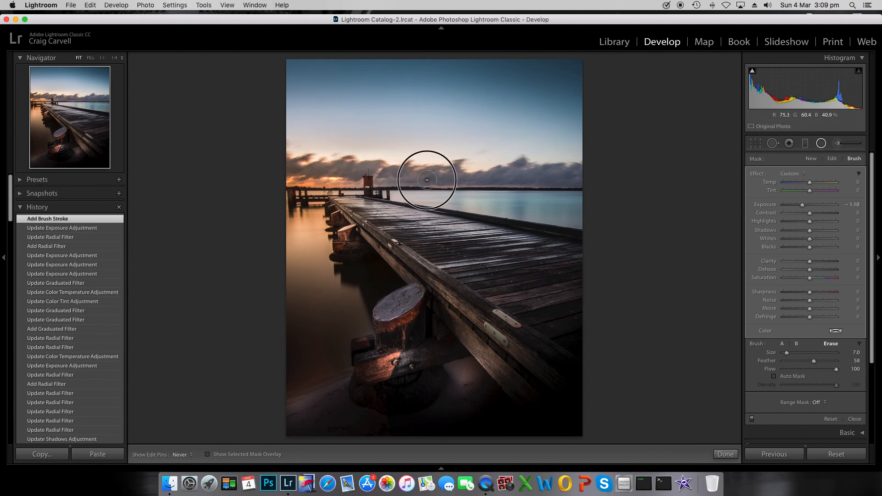
mouse_move(436, 184)
left_mouse_down()
mouse_move(488, 185)
mouse_move(246, 171)
left_mouse_up()
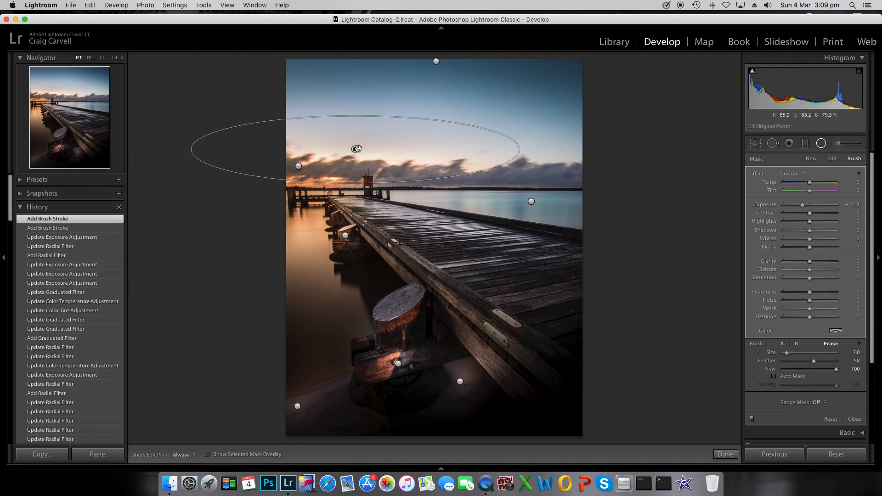
Finish editing the sky's radial filter and lower the whole photo's Vibrance to -20
left_click(356, 149)
left_click(725, 453)
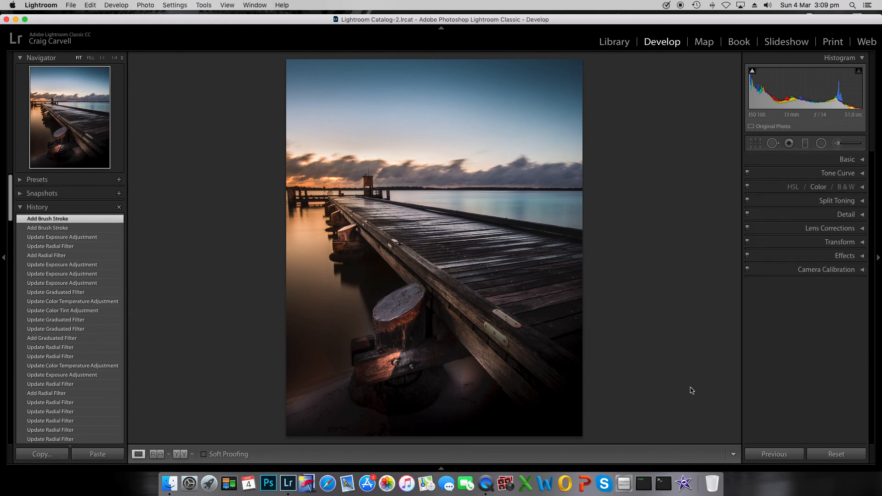
left_click(853, 159)
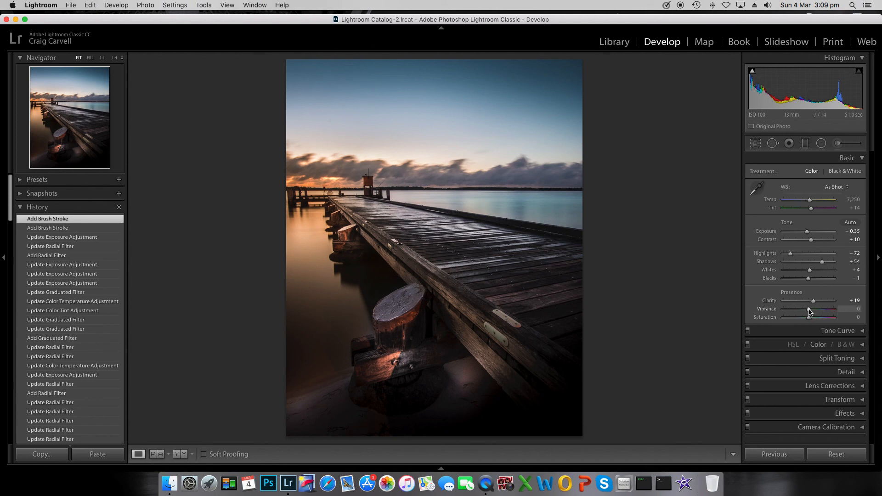
left_click_drag(809, 312, 803, 311)
left_click_drag(803, 311, 803, 311)
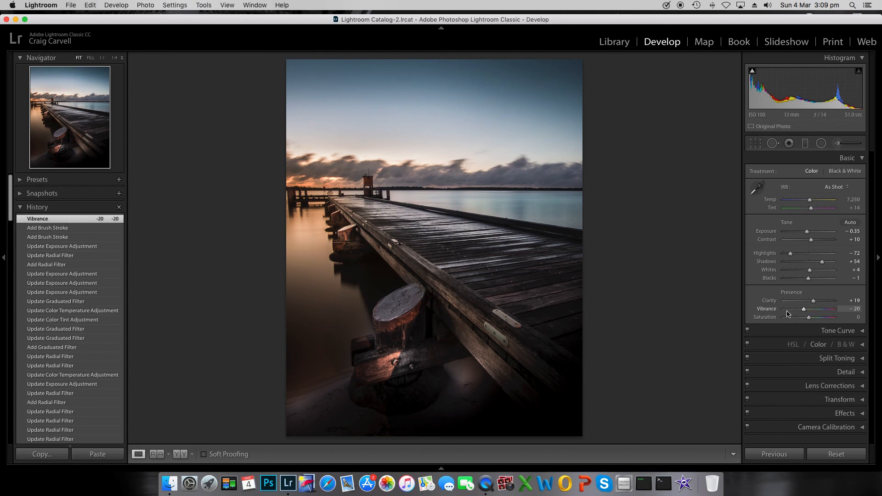
Try a Saturation of -10, reset it to 0, and set the photo's Vibrance to -10
left_click_drag(808, 317, 806, 317)
left_click(850, 317)
type("0")
key("Return")
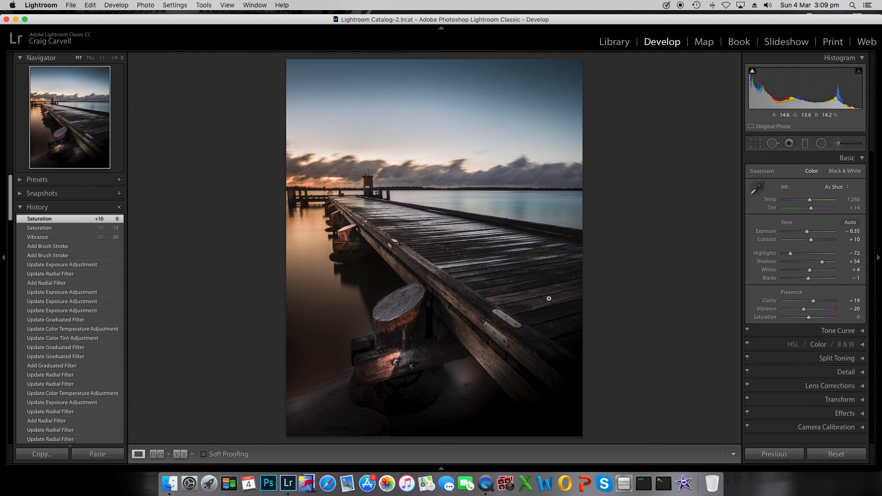
left_click_drag(804, 311, 805, 311)
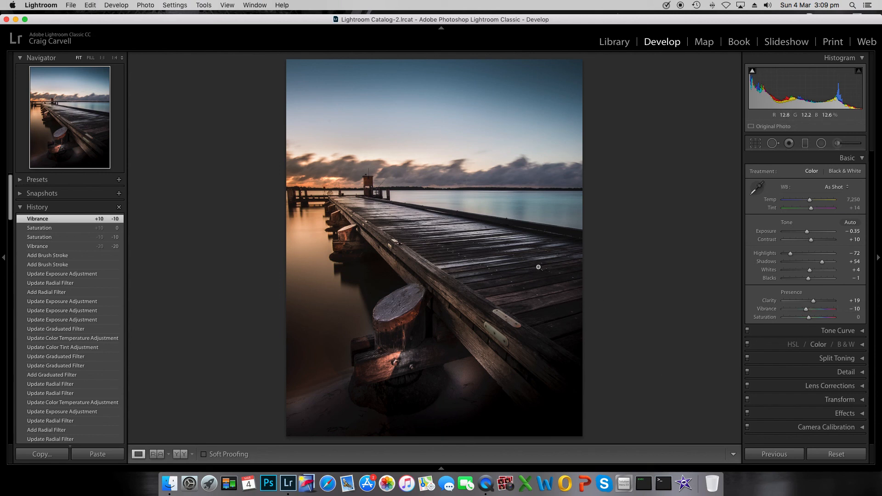
Add a radial filter with Exposure 1.04 over the jetty decking near the photo's right edge, stretched and angled along the planks
left_click(821, 144)
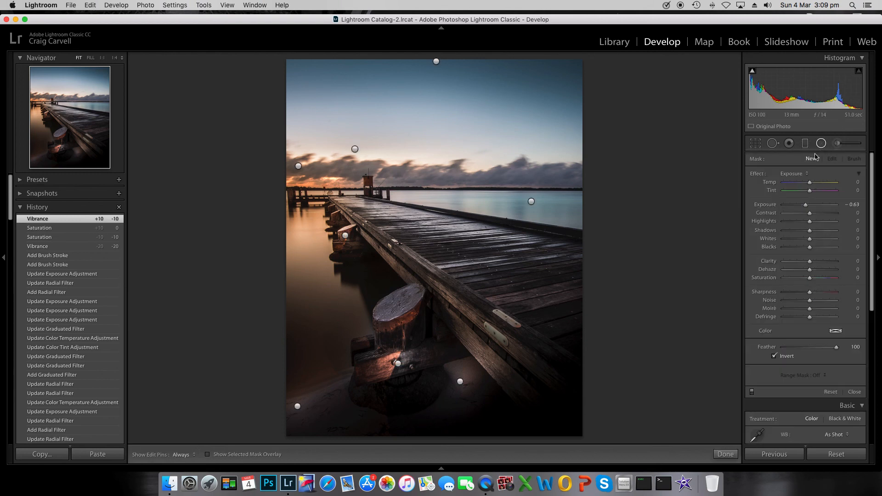
left_click_drag(805, 205, 817, 206)
left_click_drag(564, 284, 614, 333)
left_click_drag(564, 284, 574, 287)
left_click_drag(473, 233, 469, 232)
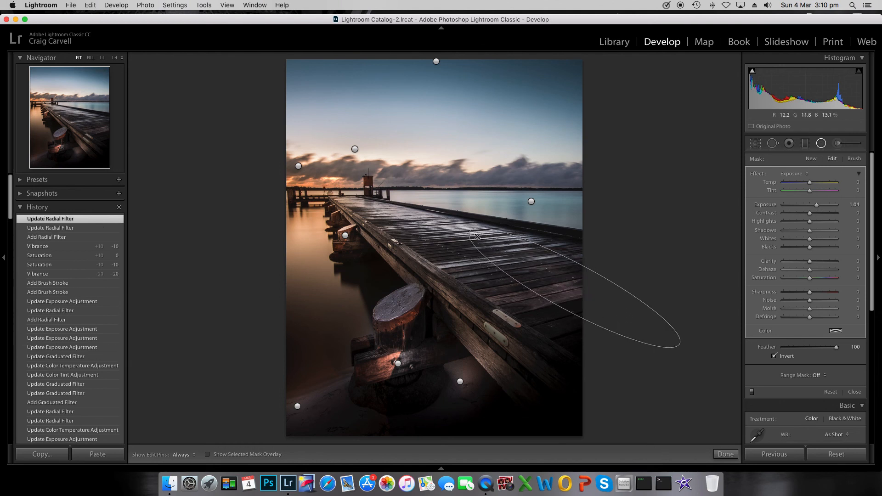
left_click_drag(563, 309, 557, 317)
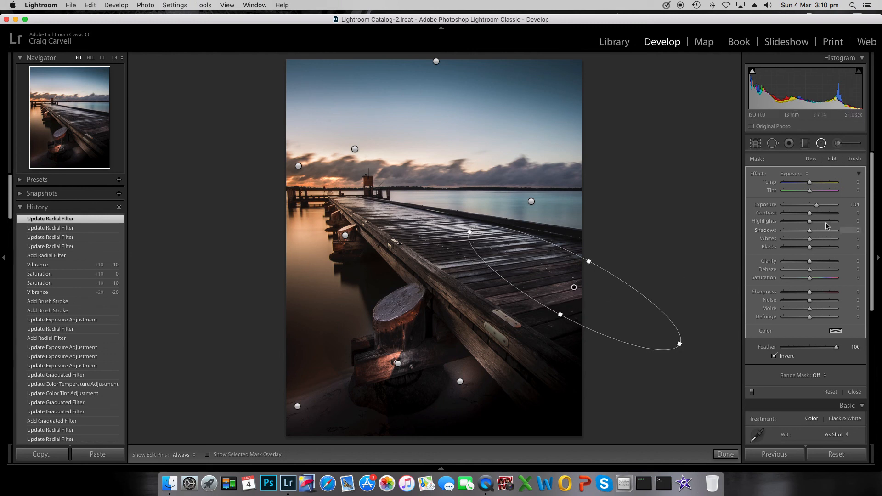
Set the decking radial filter's Exposure to 1.98 and Shadows to 33, flatten its angle, shift it slightly outward, and close it
left_click_drag(816, 205, 822, 205)
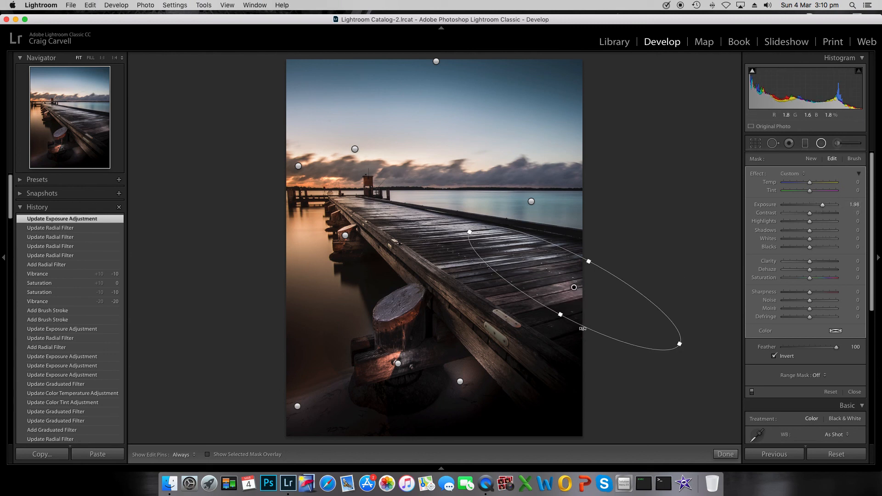
left_click_drag(589, 330, 590, 328)
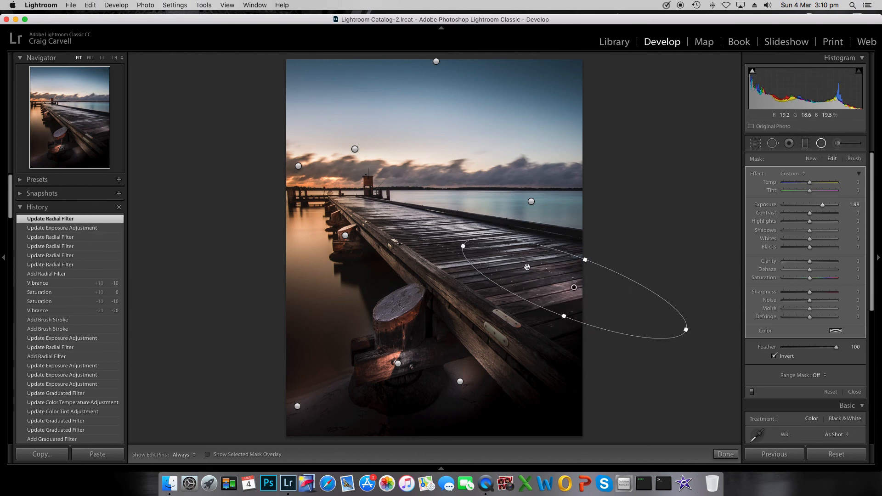
left_click_drag(809, 233, 819, 232)
mouse_move(574, 288)
left_mouse_down()
mouse_move(582, 282)
mouse_move(580, 291)
left_mouse_up()
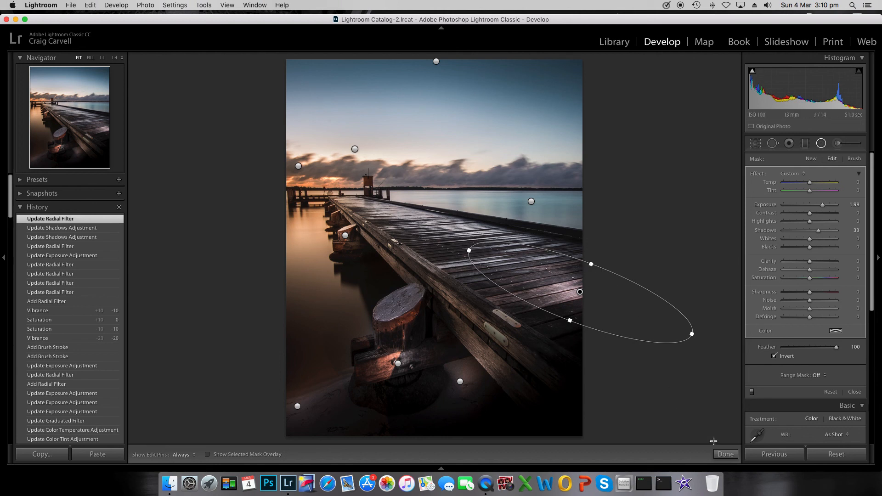
left_click(725, 454)
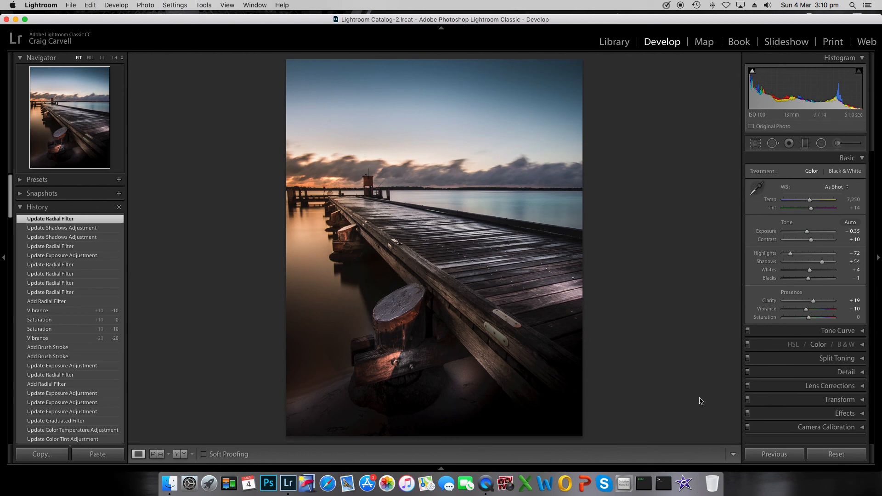
Show the before and after comparison of the edited jetty photo
left_click(179, 457)
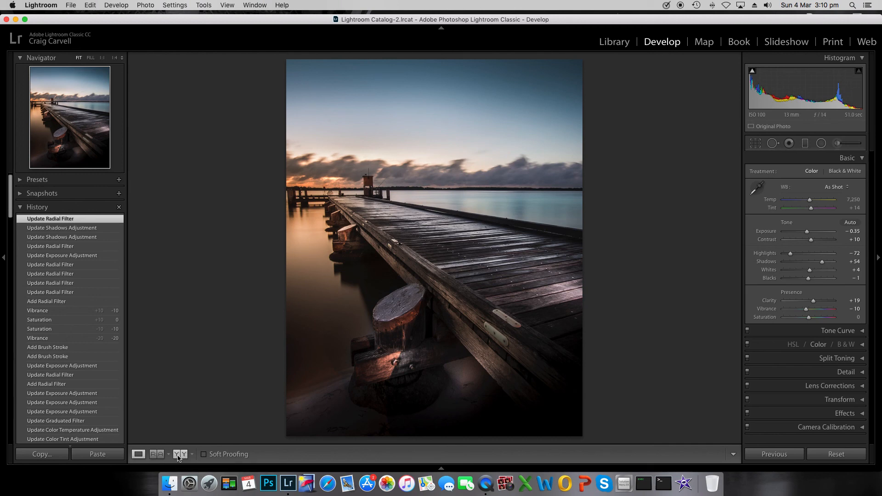